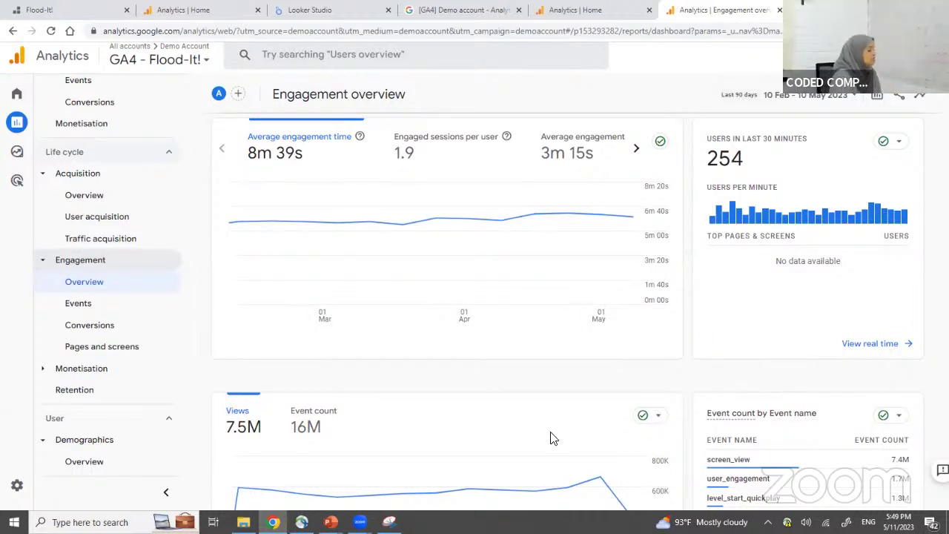
Open the Pages and screens report under Engagement and examine the metrics in its page path and screen class table.
click(103, 345)
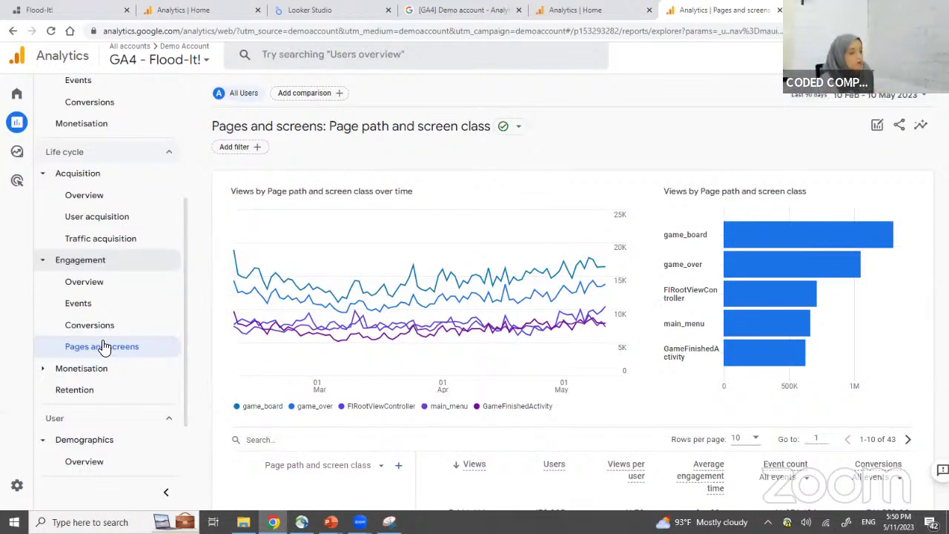
scroll(103, 346, down, 4)
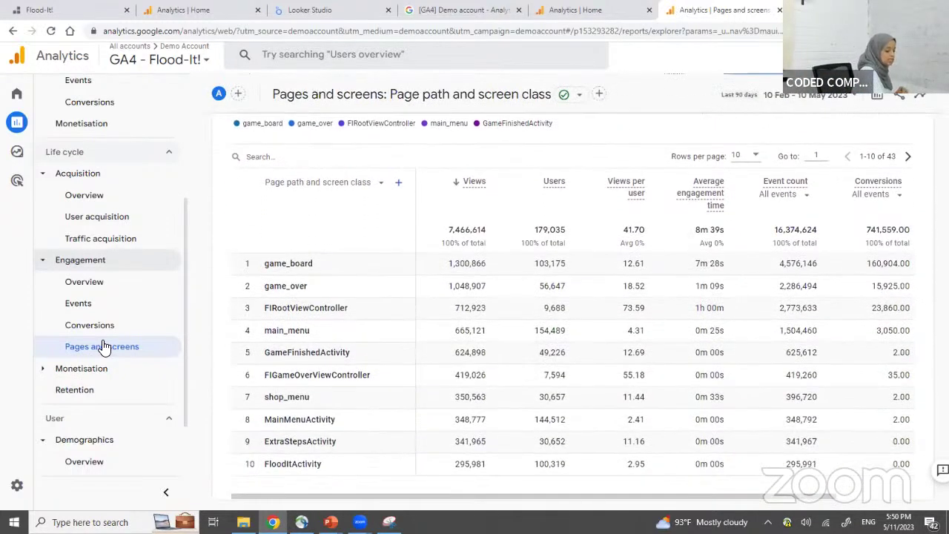
scroll(104, 346, up, 5)
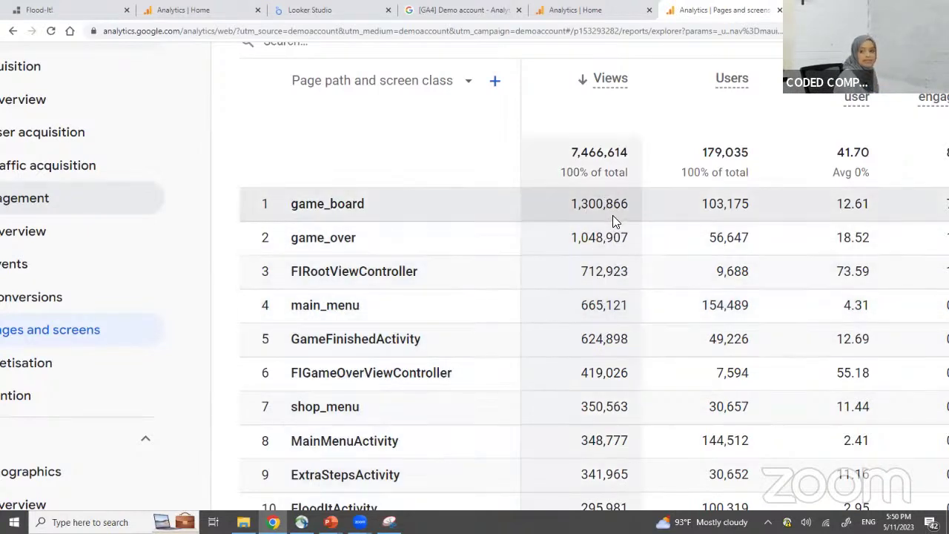
scroll(604, 236, down, 5)
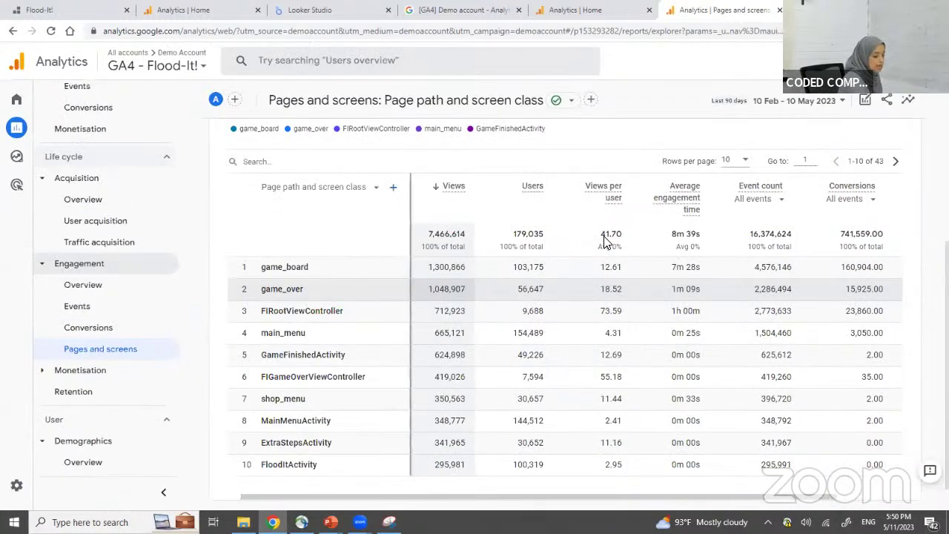
mouse_move(691, 191)
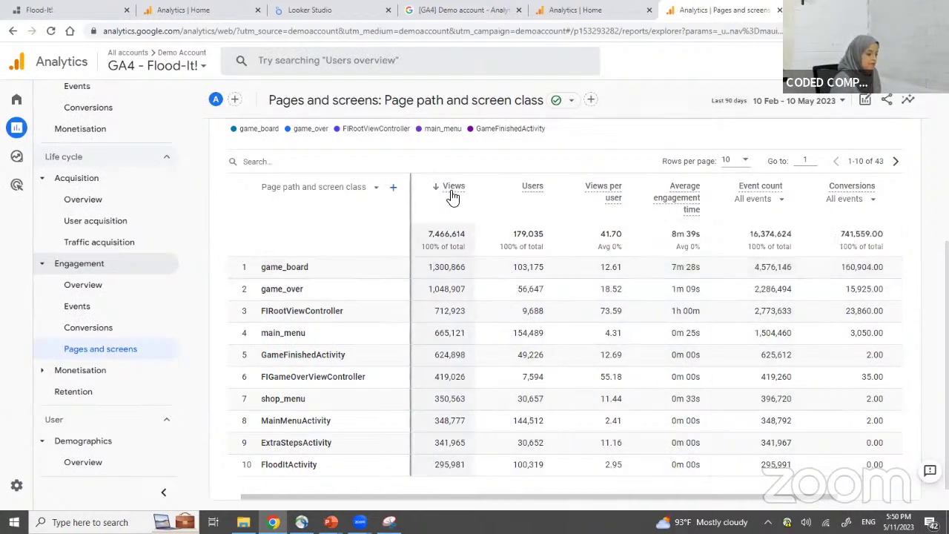
mouse_move(452, 197)
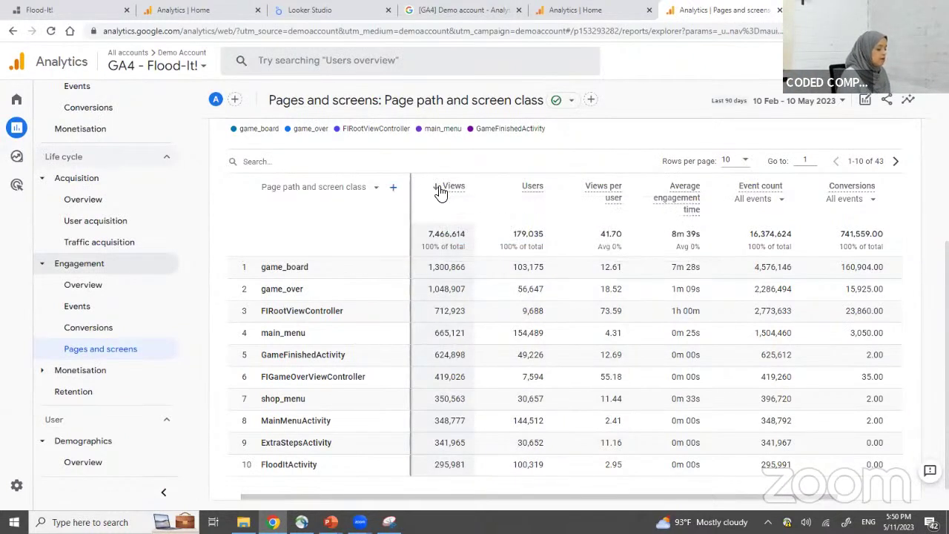
Sort the table by Views in ascending and descending order, finishing with Average engagement time in descending order.
click(437, 187)
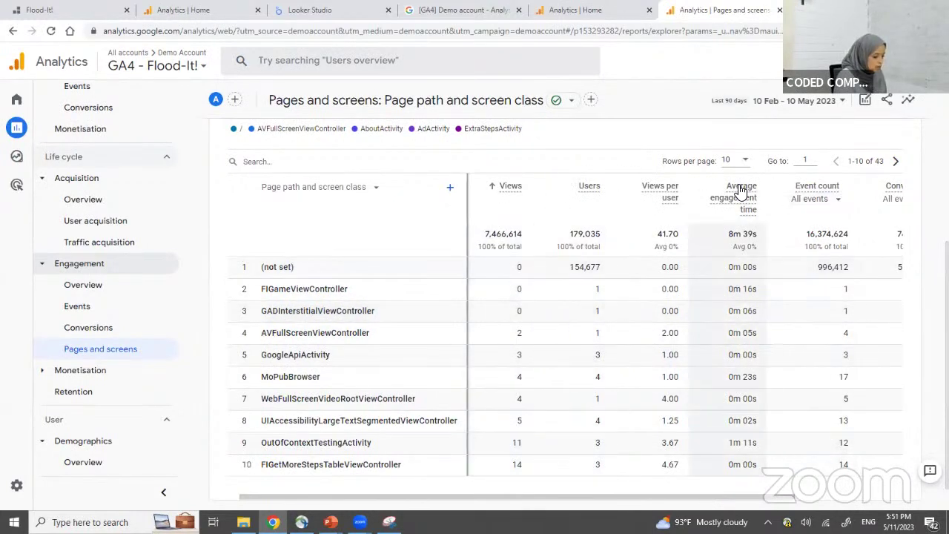
mouse_move(728, 197)
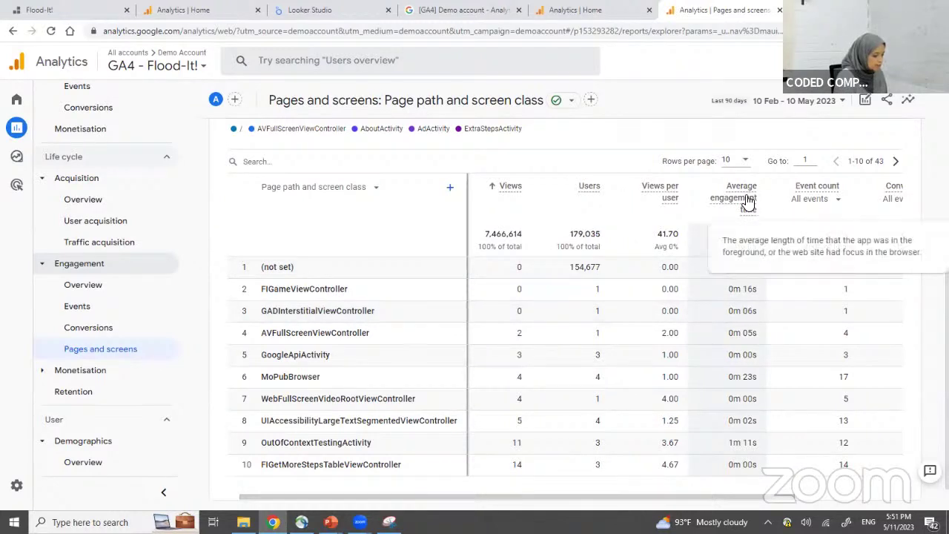
click(500, 186)
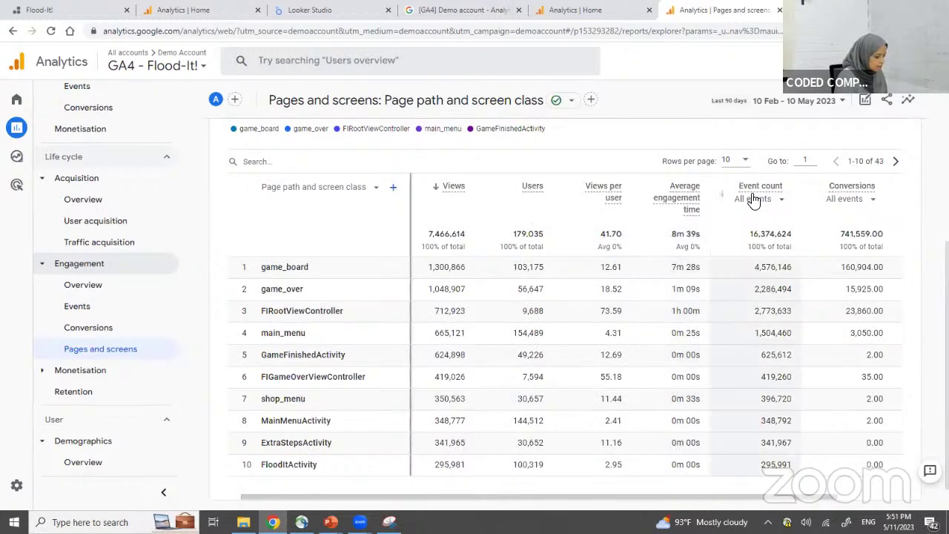
click(644, 192)
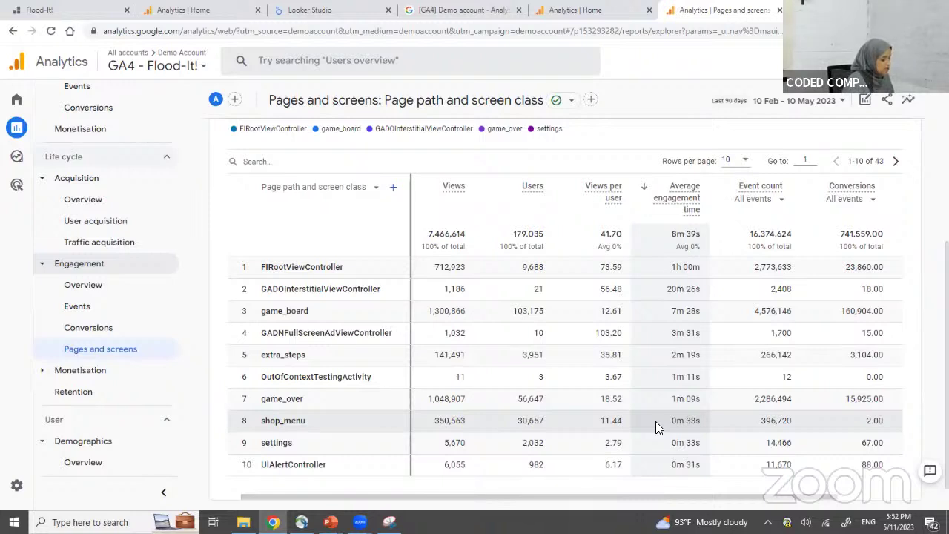
View the Demographics overview and the Traffic acquisition report.
click(93, 460)
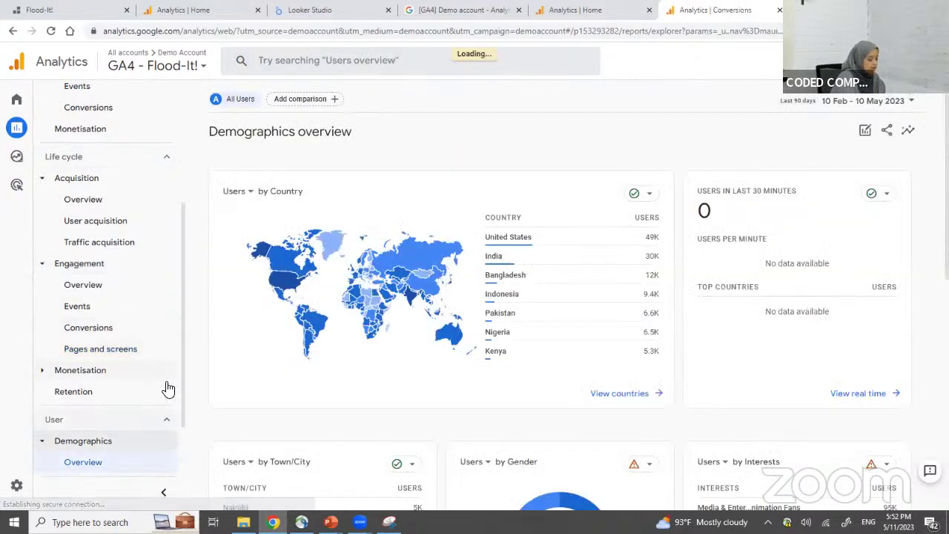
click(109, 243)
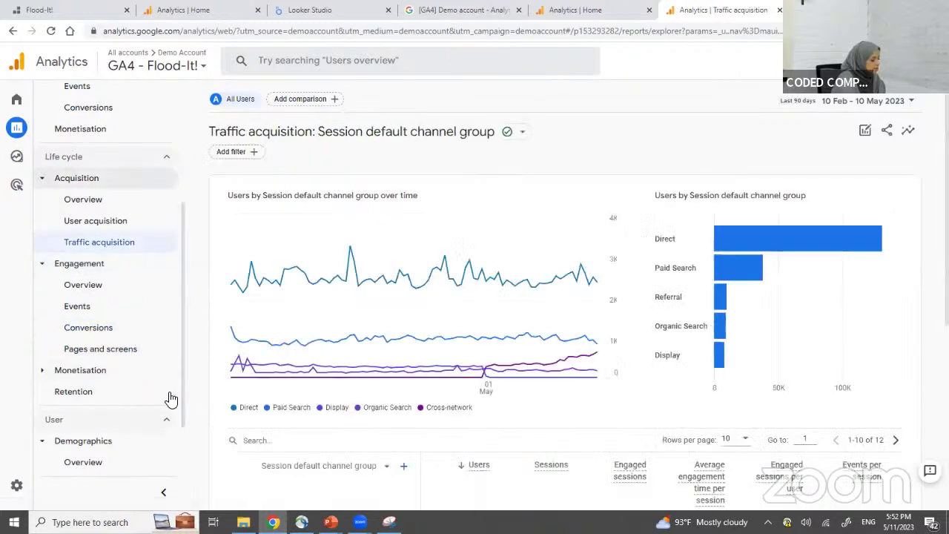
Open the Tech details report in the User section and look over its browser table.
scroll(169, 396, down, 1)
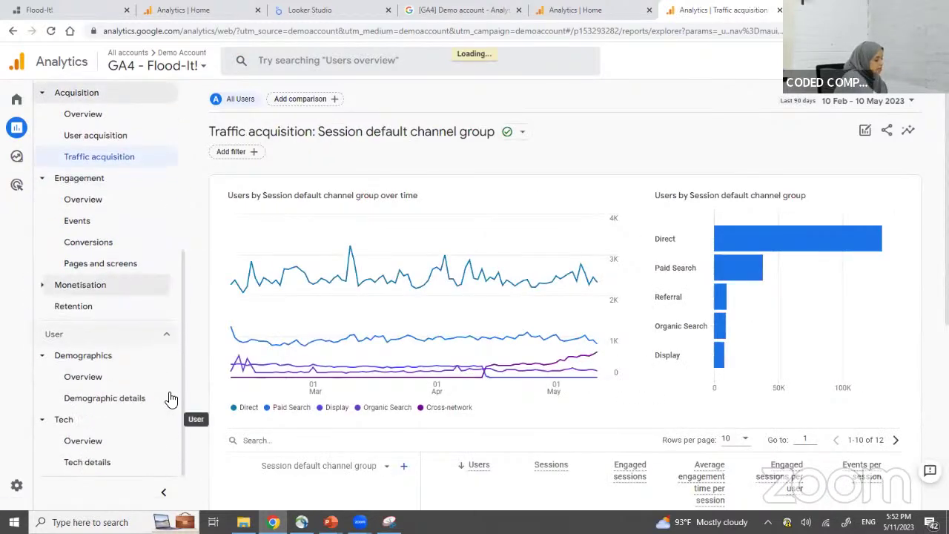
click(117, 461)
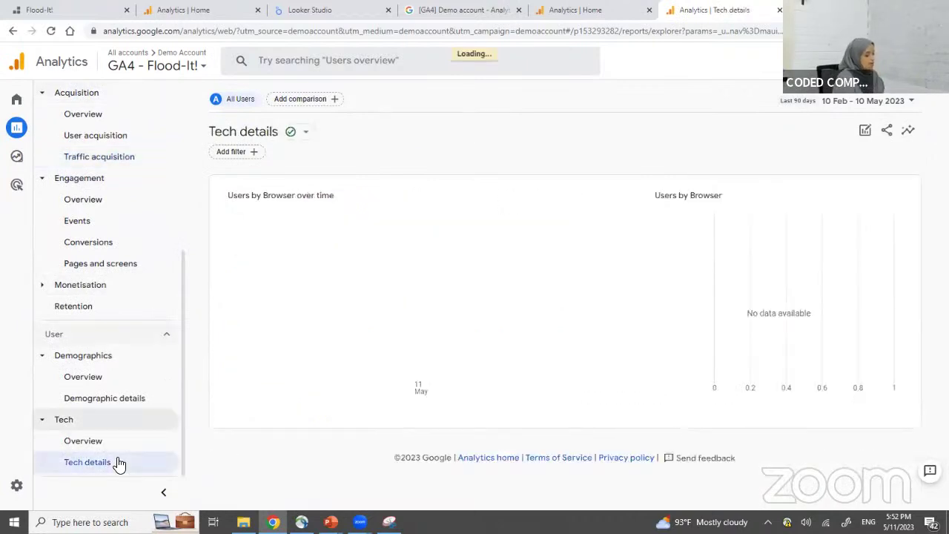
scroll(117, 462, down, 3)
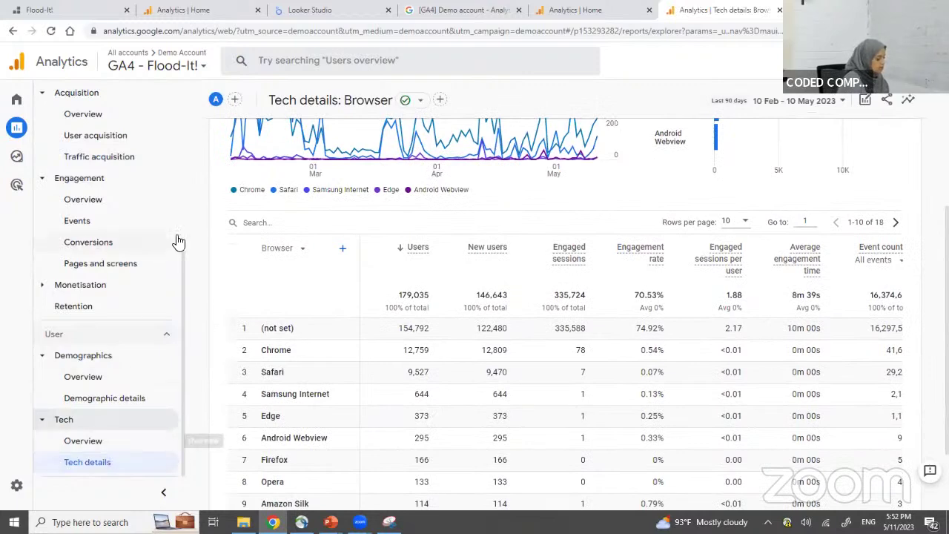
drag(180, 263, 191, 191)
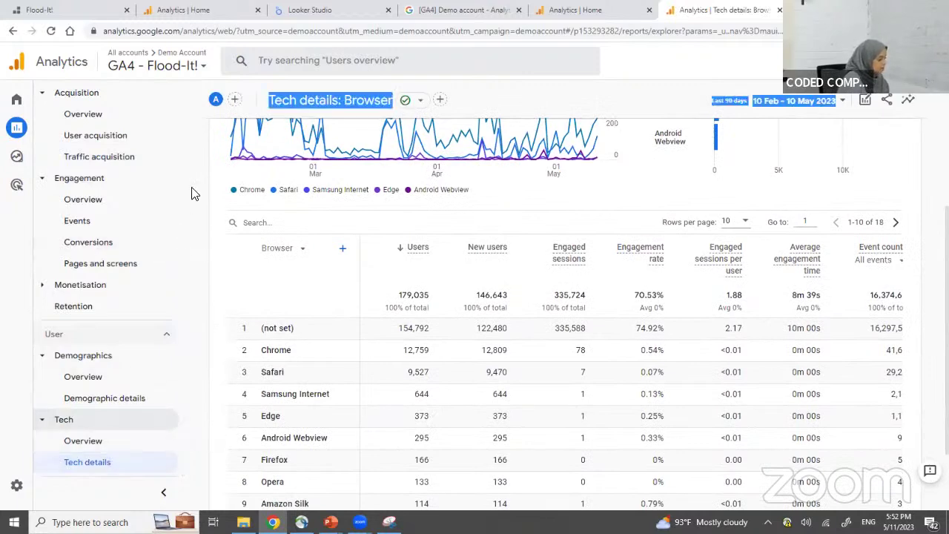
click(191, 191)
Open the Firebase overview for app developers and examine user activity, the latest app release and the app stability overview.
scroll(140, 185, up, 4)
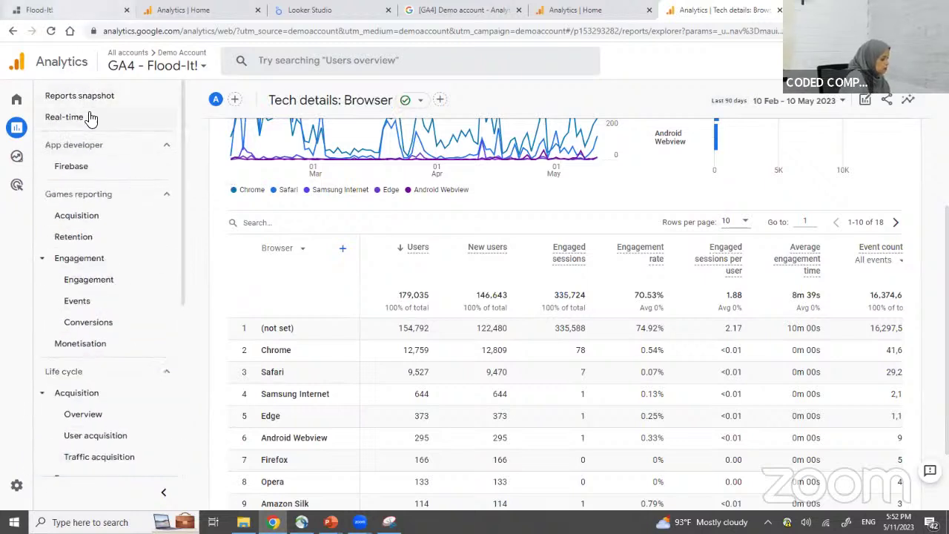
click(85, 166)
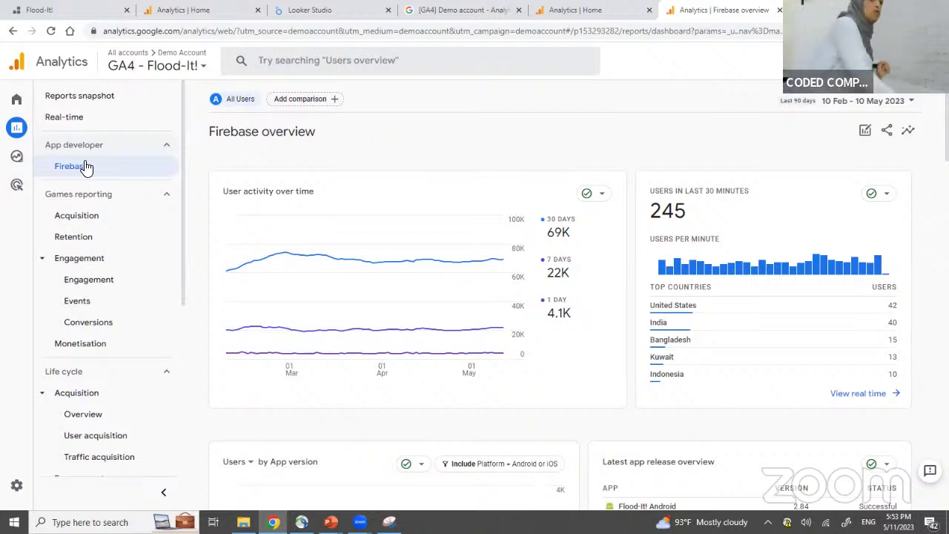
scroll(86, 166, down, 2)
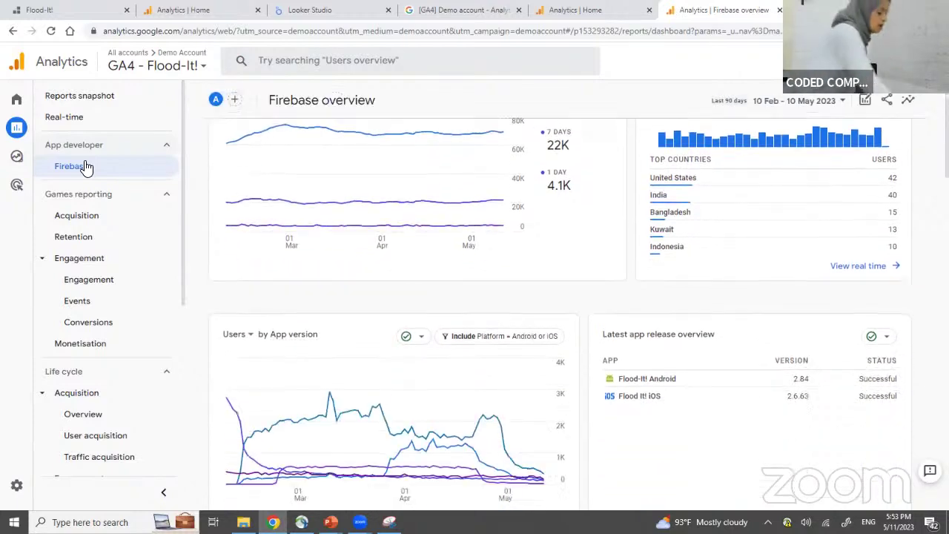
scroll(86, 166, down, 4)
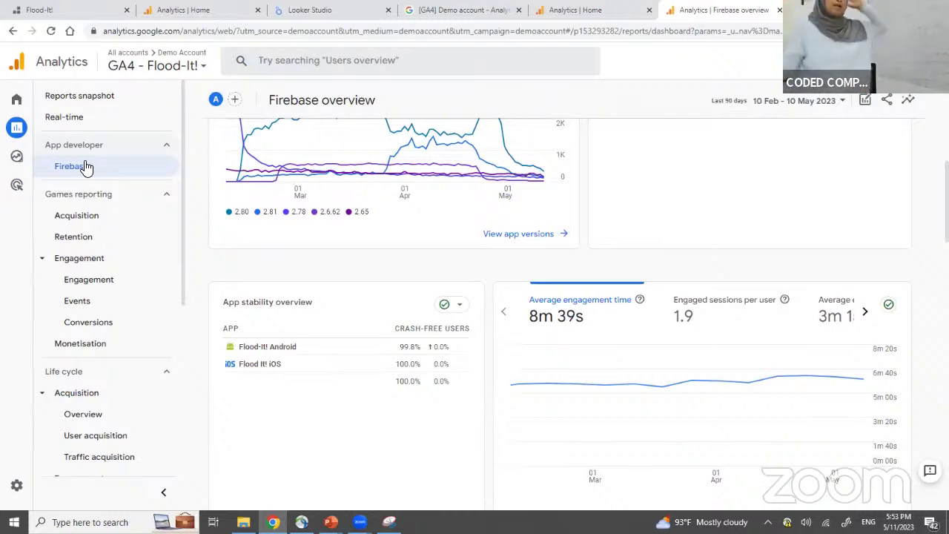
scroll(87, 166, down, 2)
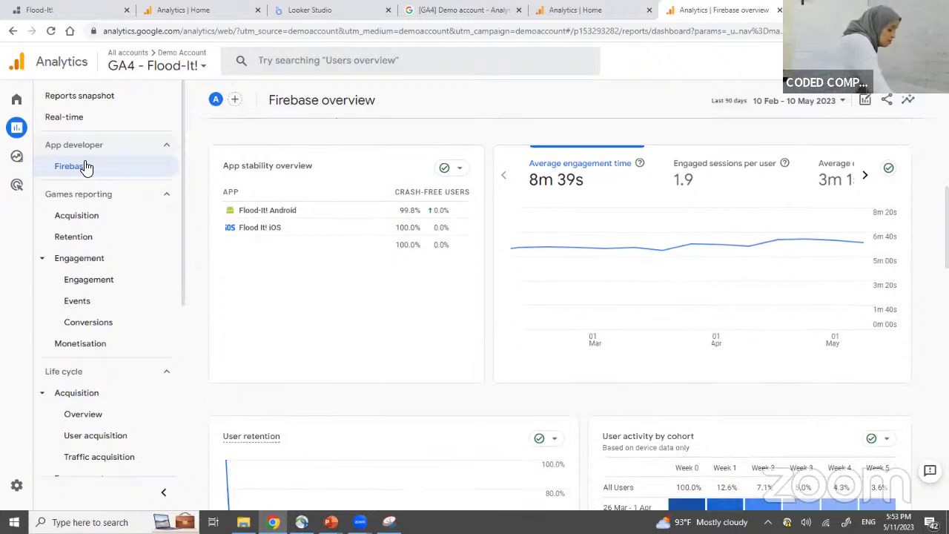
scroll(87, 166, up, 1)
ctrl+scroll(87, 166, up, 4)
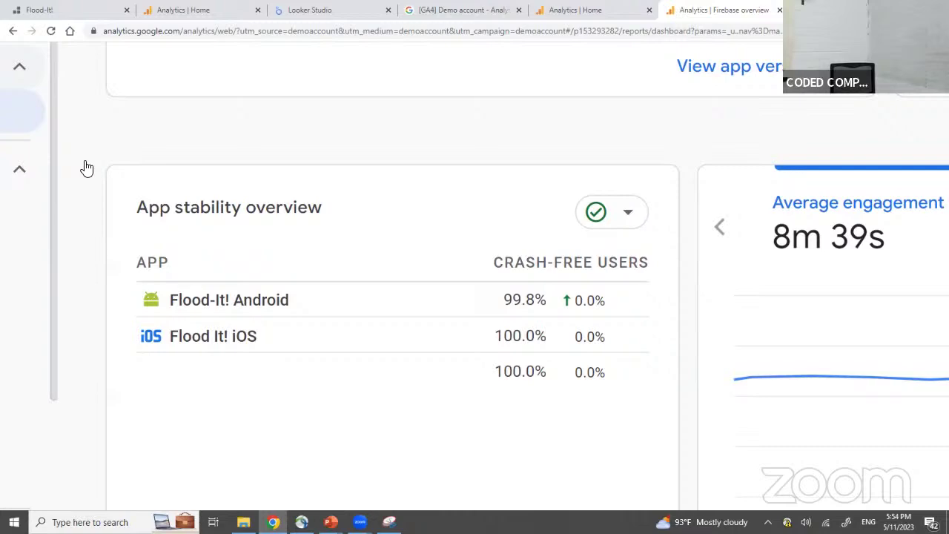
scroll(87, 169, down, 5)
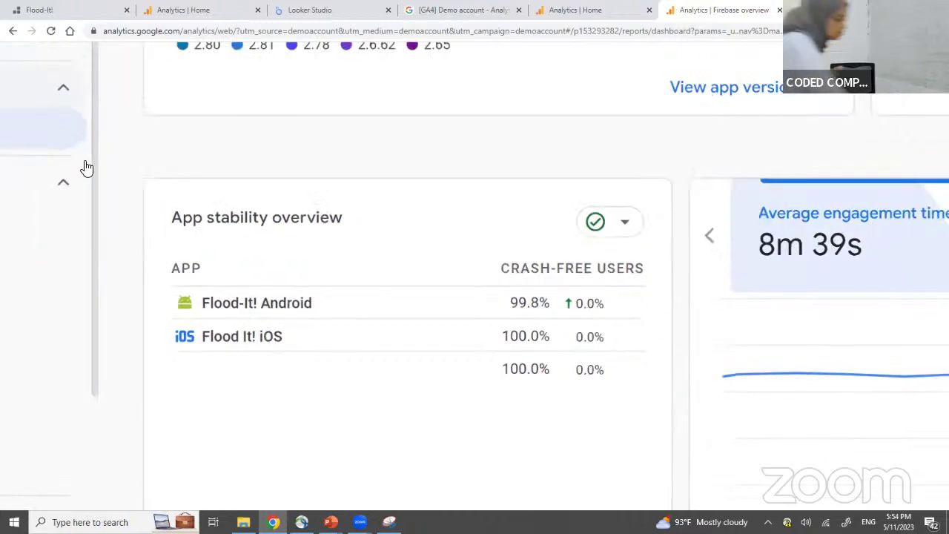
Open the detailed app versions report from the Firebase overview and examine its chart and table of users per version.
scroll(87, 169, up, 3)
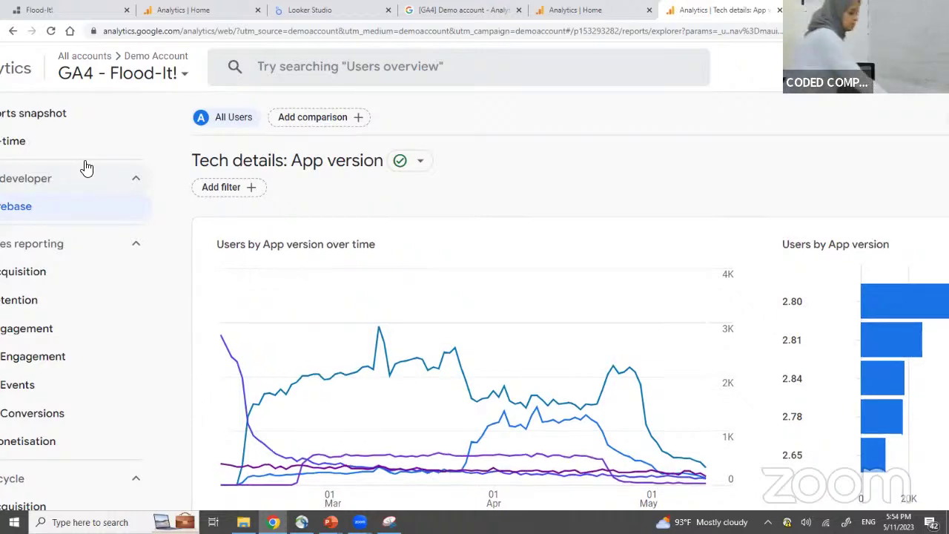
key(ctrl+minus)
key(ctrl+minus)
scroll(86, 167, down, 2)
scroll(86, 167, down, 3)
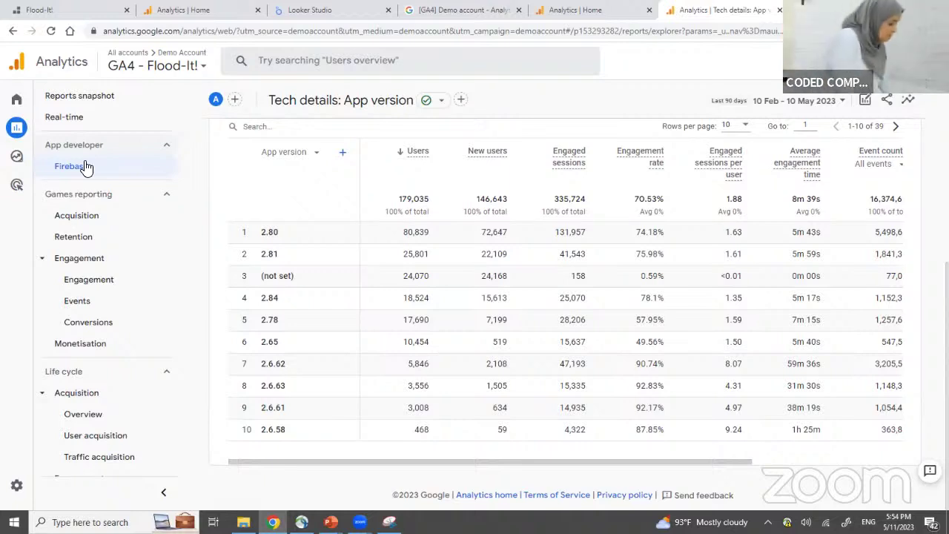
scroll(154, 282, up, 4)
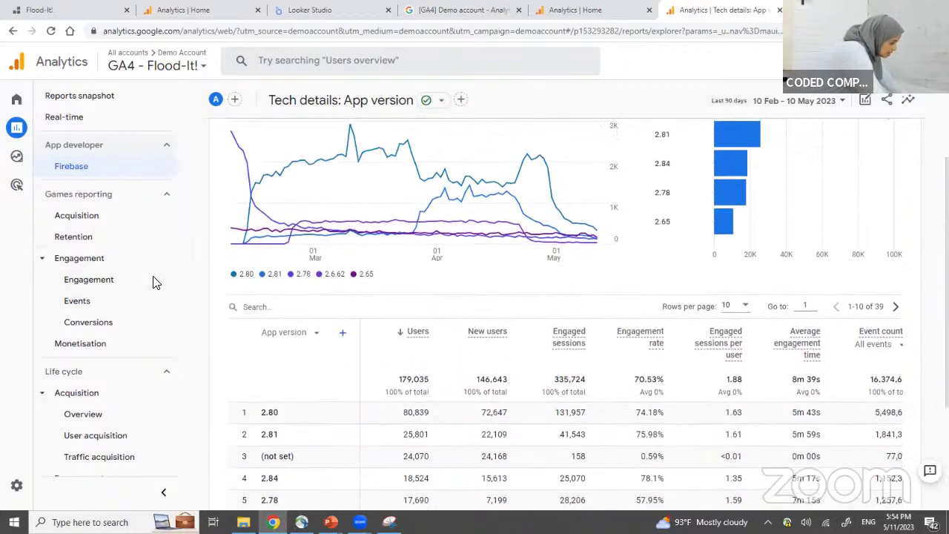
scroll(218, 257, down, 1)
scroll(219, 257, down, 3)
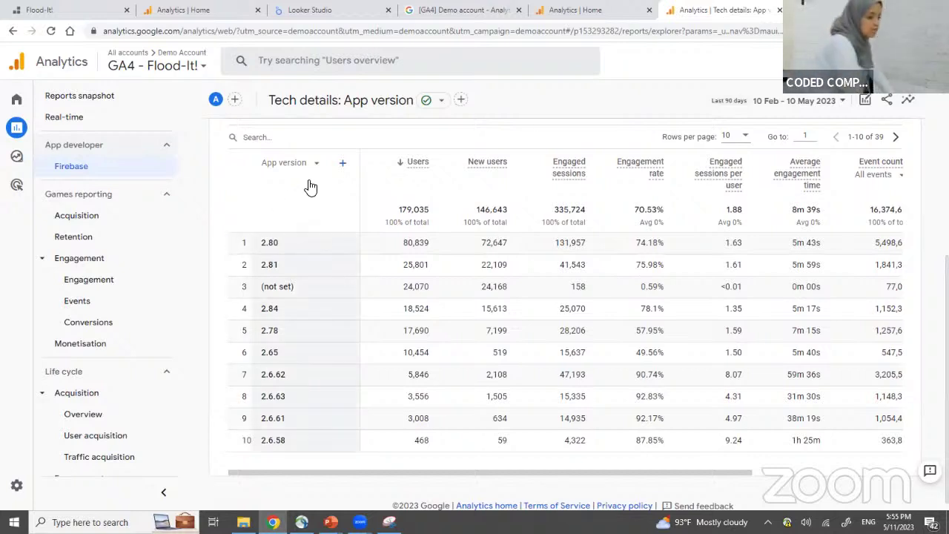
Add Operating system as a secondary dimension to the App version table.
click(345, 163)
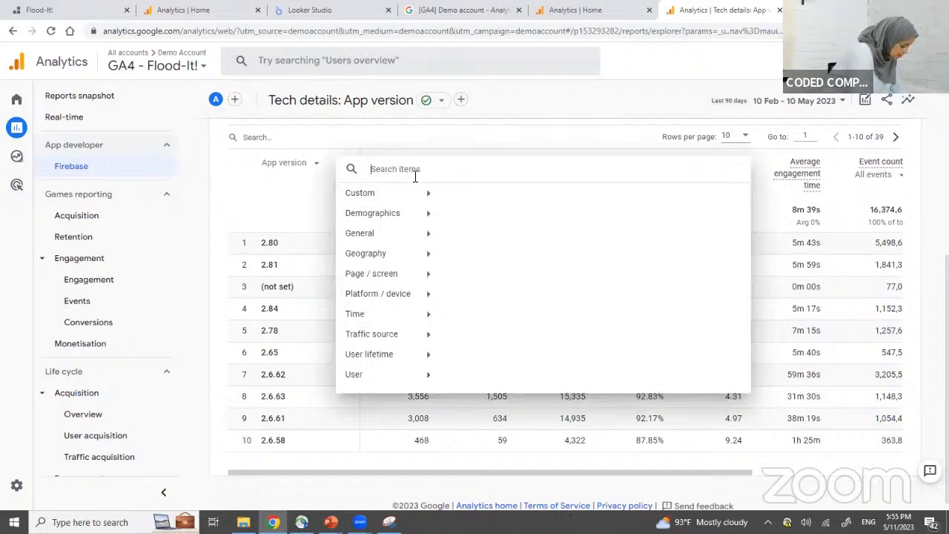
text(oper)
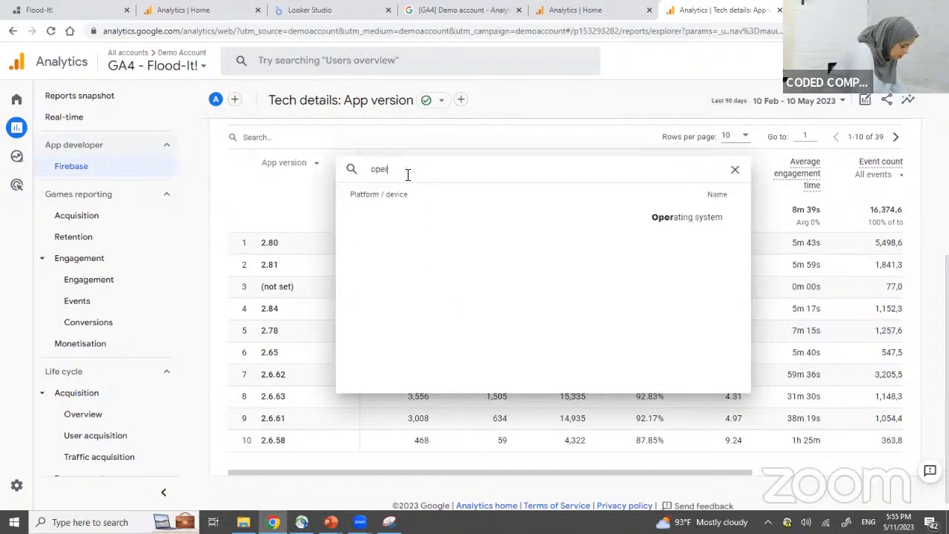
click(565, 225)
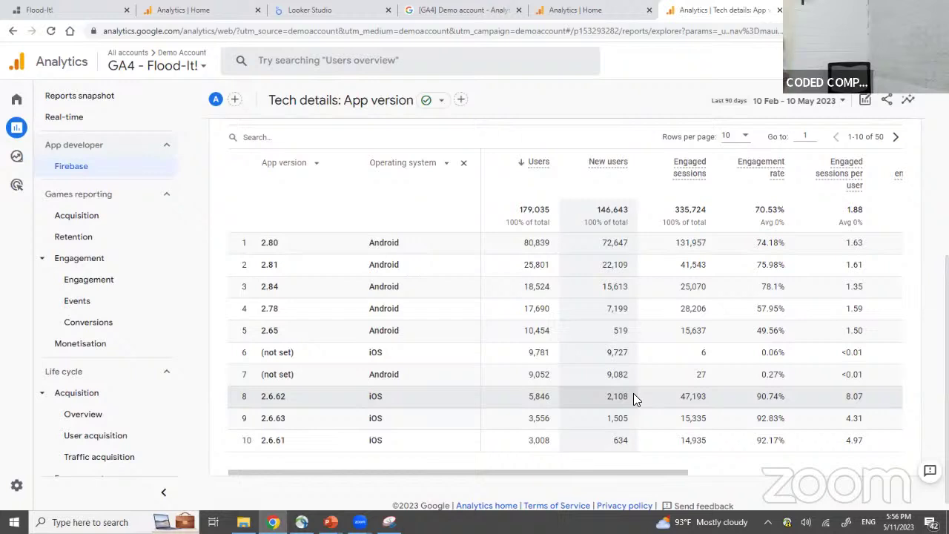
Sort the app version table by Operating system in descending order and filter its rows with the search term "ios".
click(871, 473)
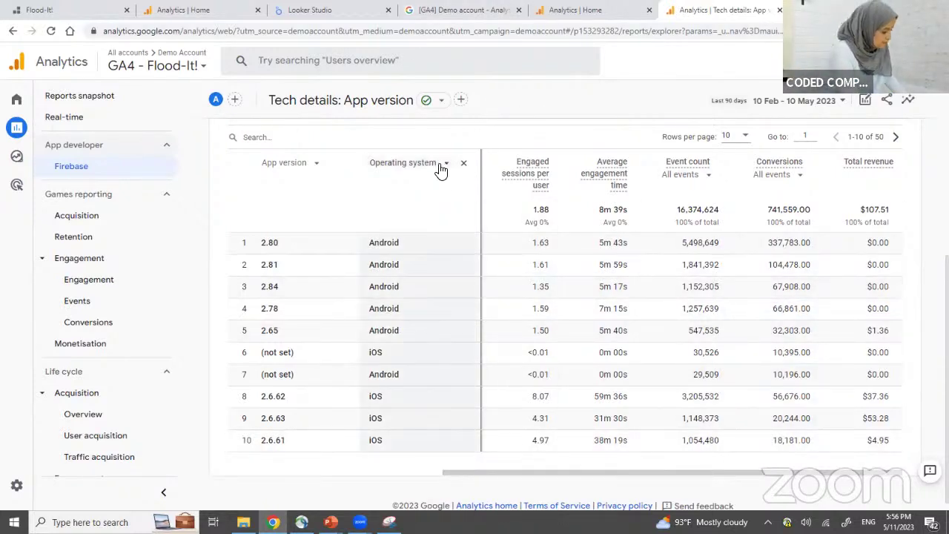
click(364, 169)
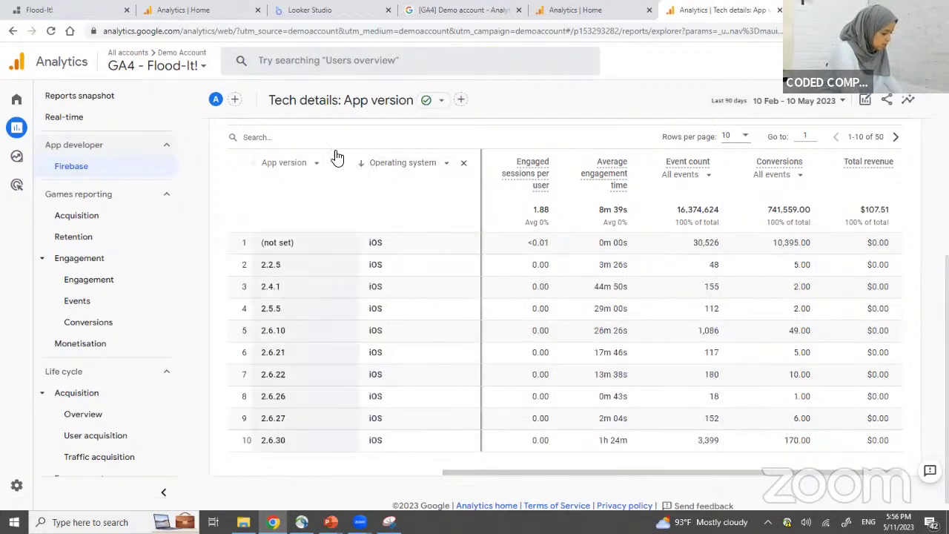
click(316, 139)
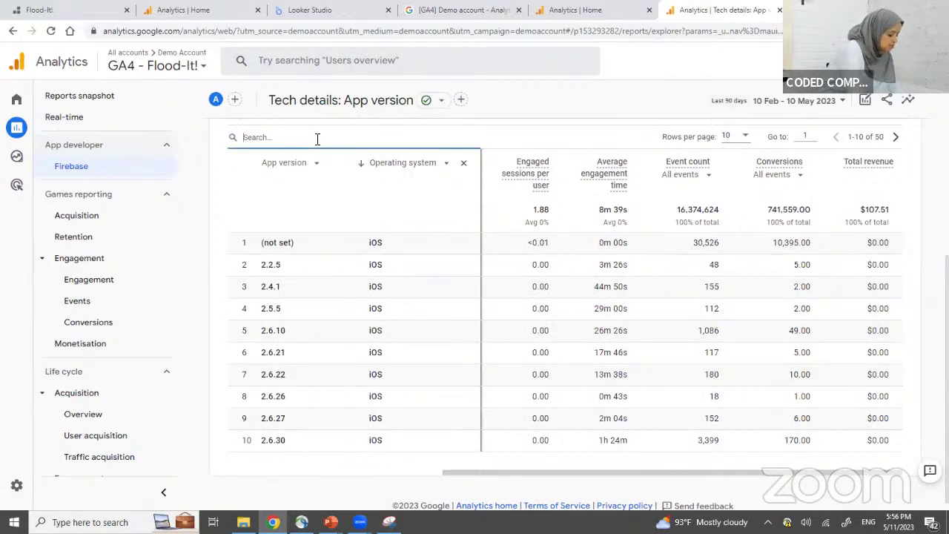
text(ios)
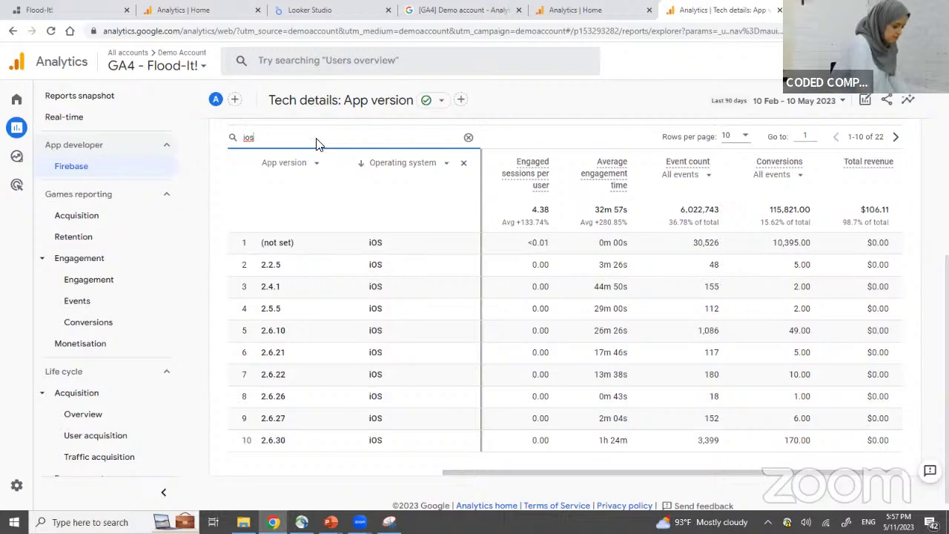
Set the report's date range to the custom period 1 Mar – 31 Mar 2023.
click(777, 101)
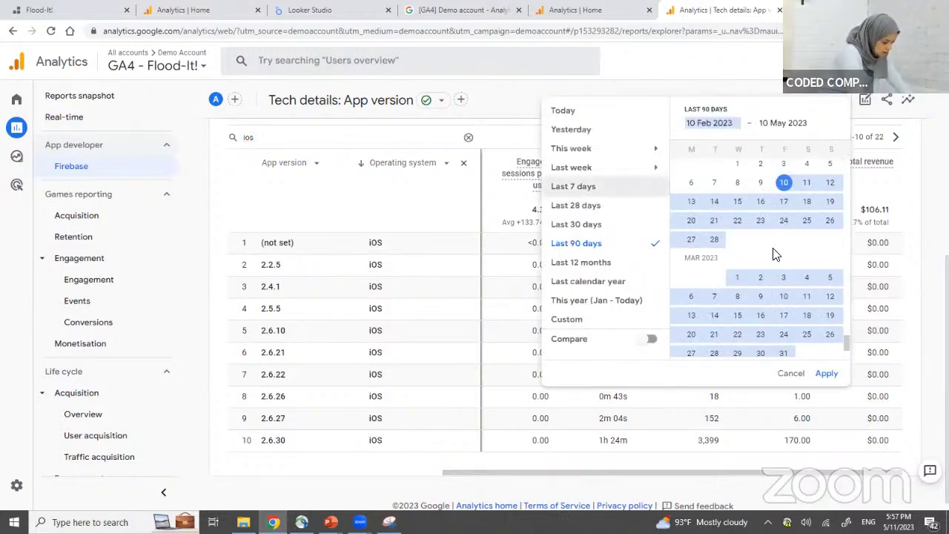
click(737, 277)
click(783, 350)
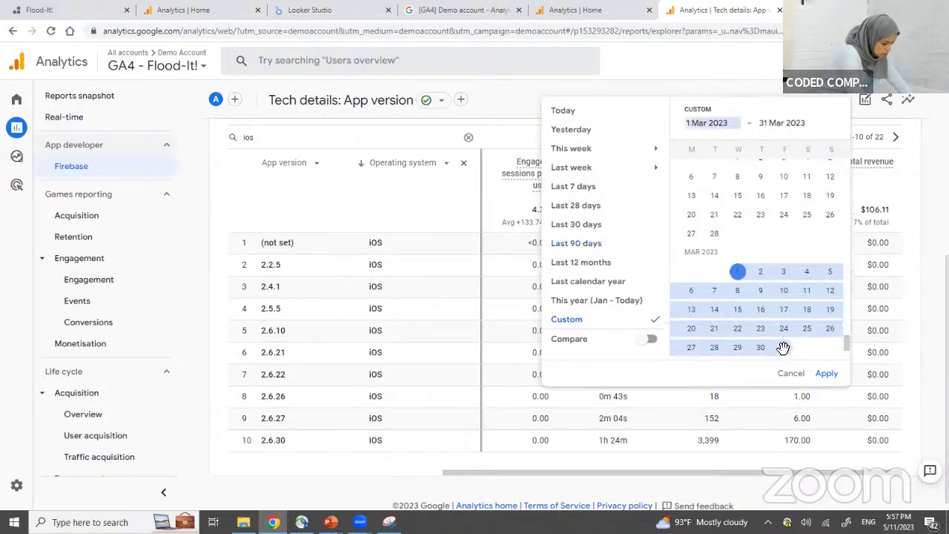
click(827, 376)
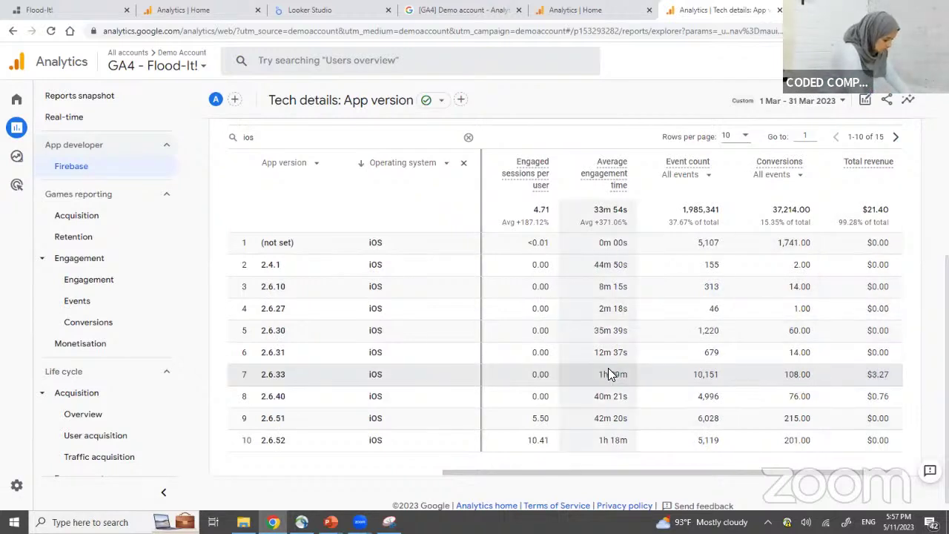
Sort the iOS rows of the app version table by Users in descending order.
click(305, 140)
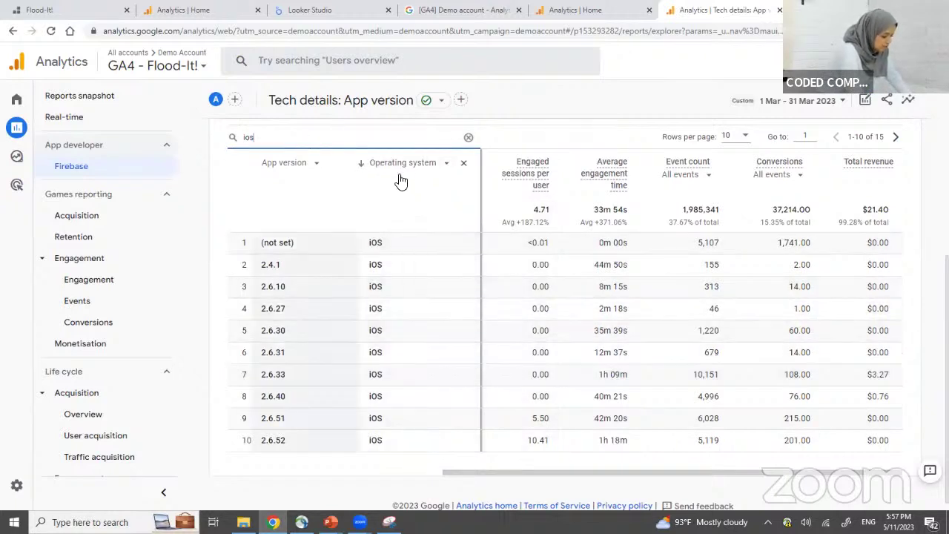
drag(547, 473, 267, 472)
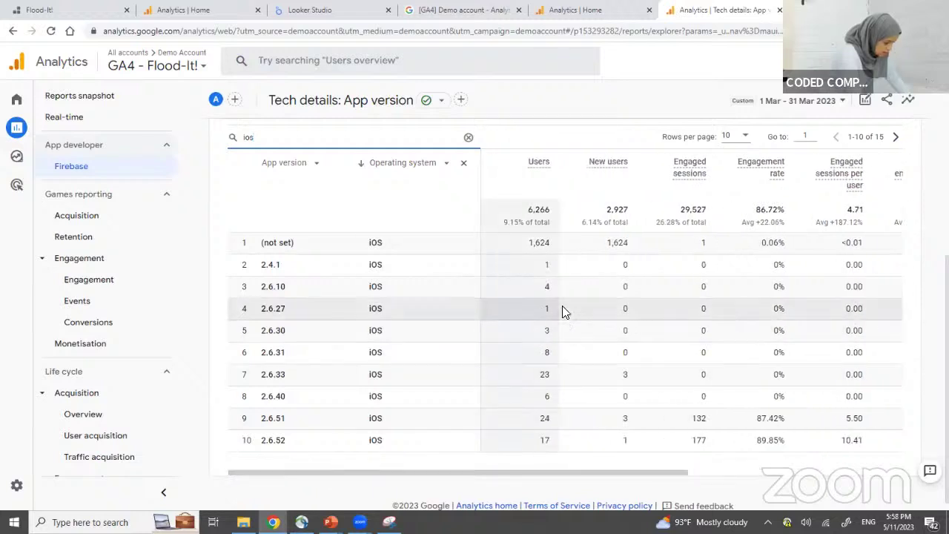
click(522, 169)
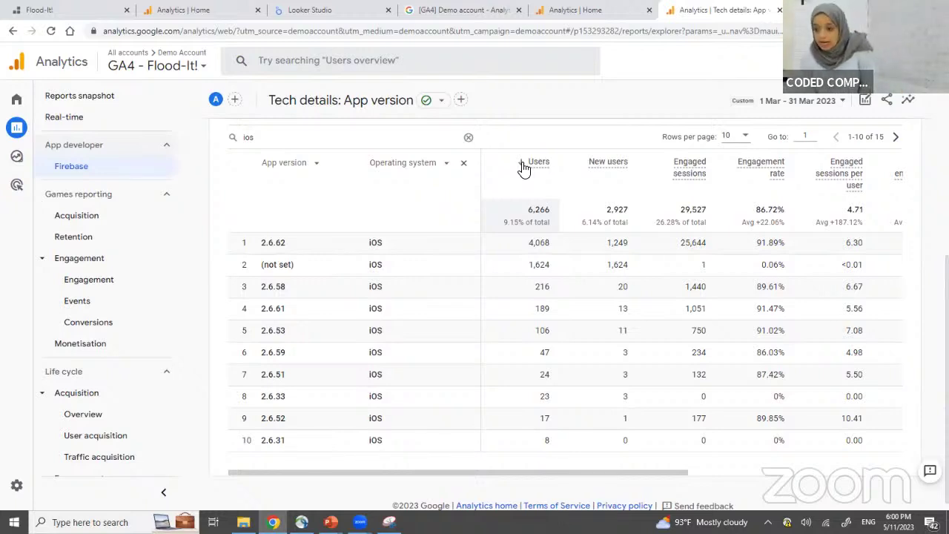
click(522, 166)
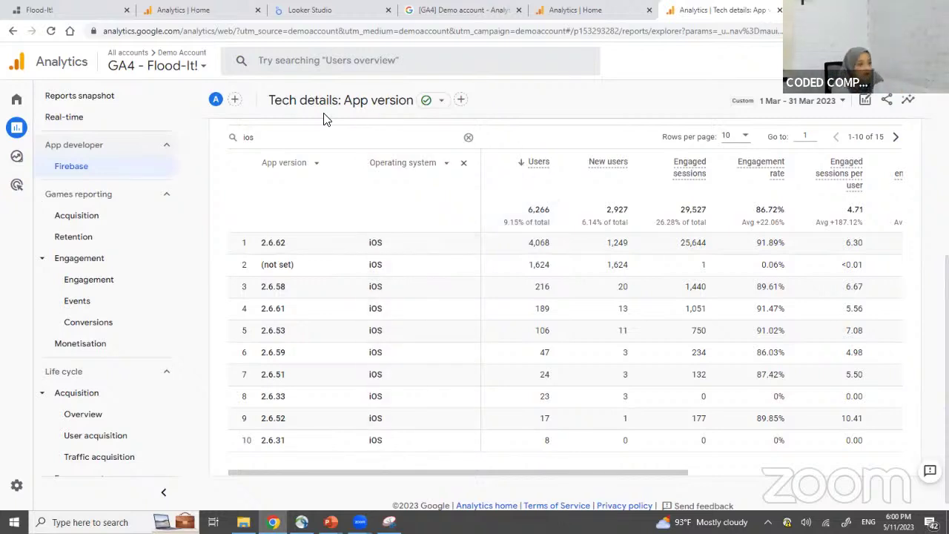
Replace the table's search term with "2.5" to check those app versions, and clear the search to list all rows.
click(469, 137)
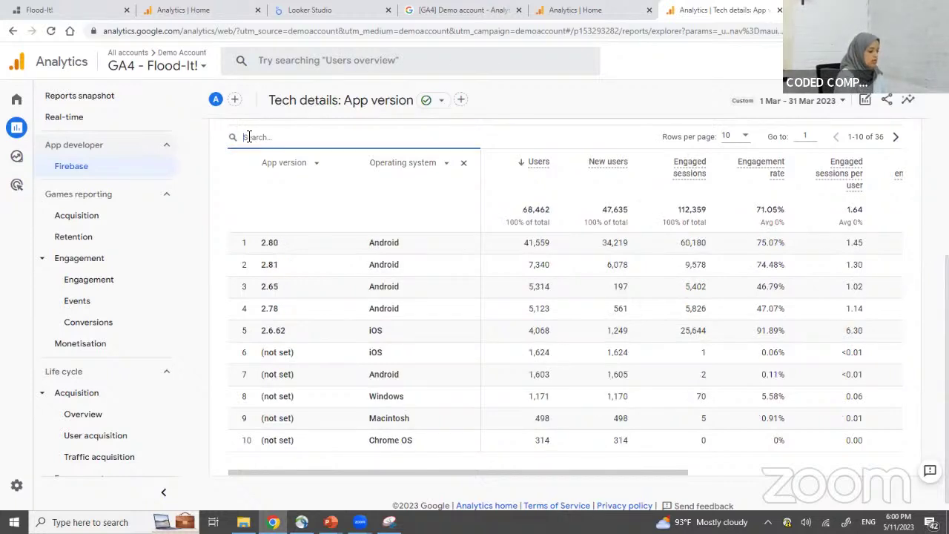
text(2)
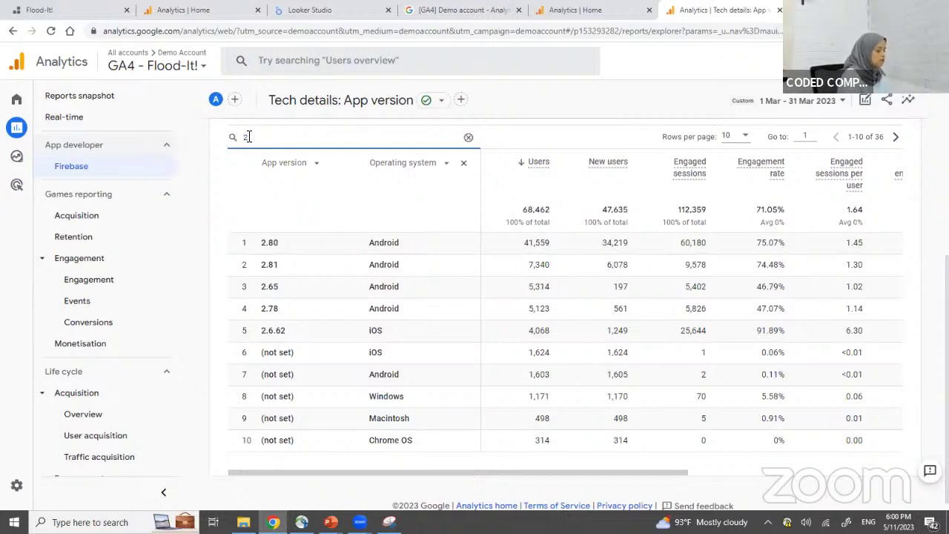
text(.5)
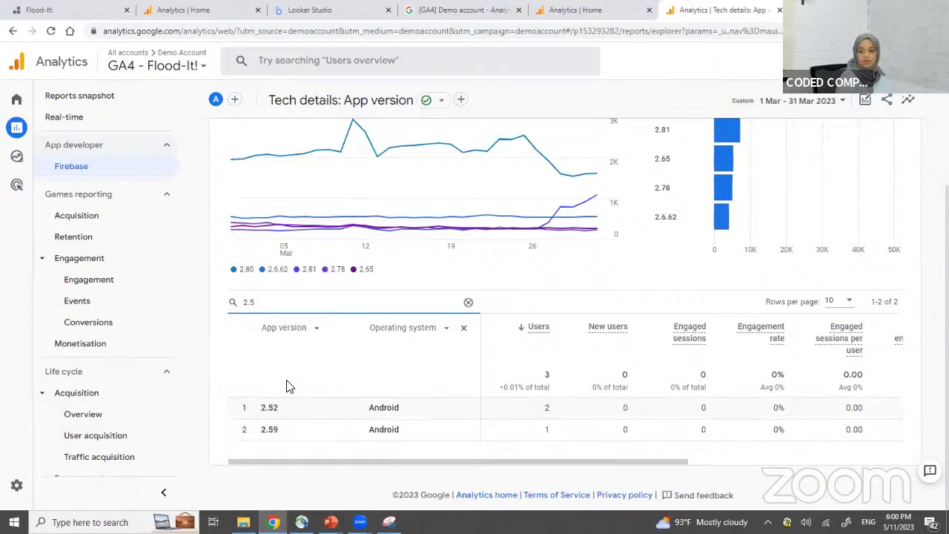
click(468, 304)
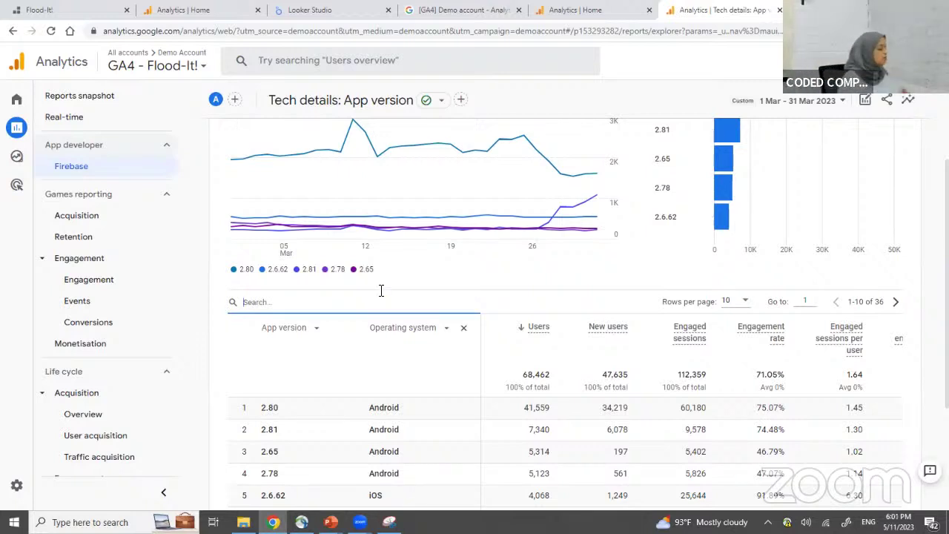
Go to Explore and create a new exploration from the Path exploration template.
mouse_move(28, 164)
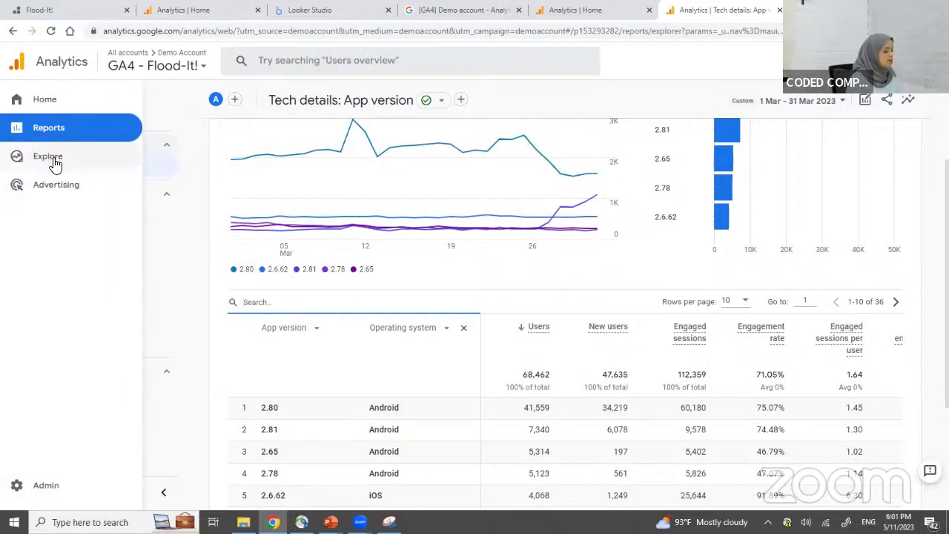
click(52, 158)
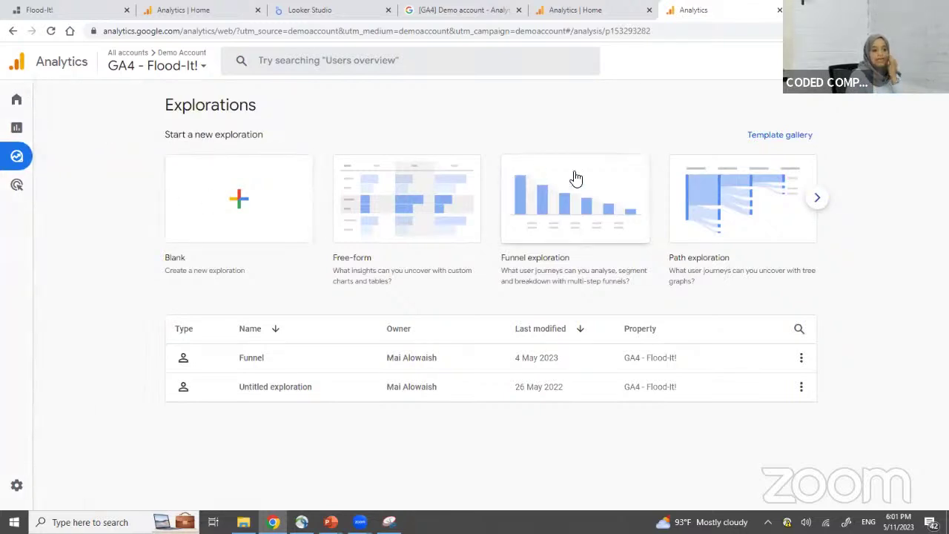
mouse_move(16, 178)
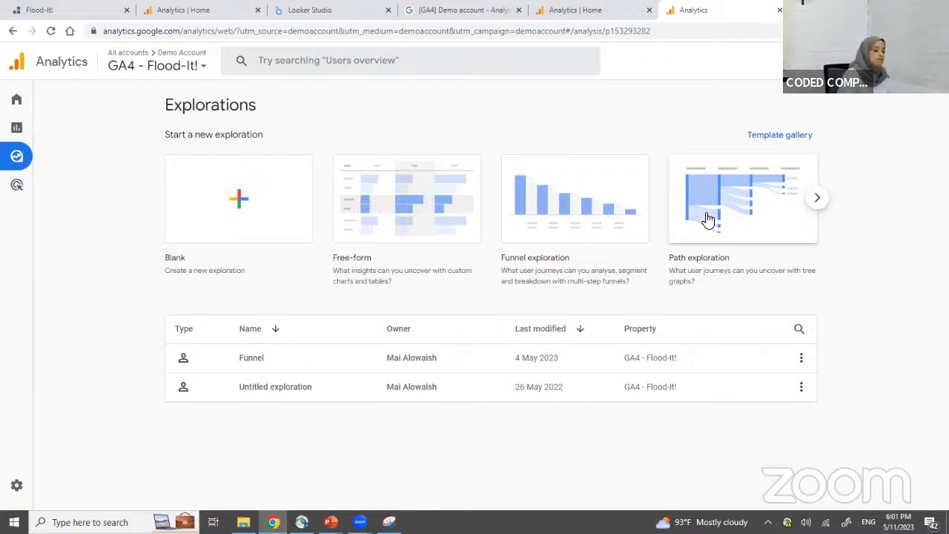
click(738, 213)
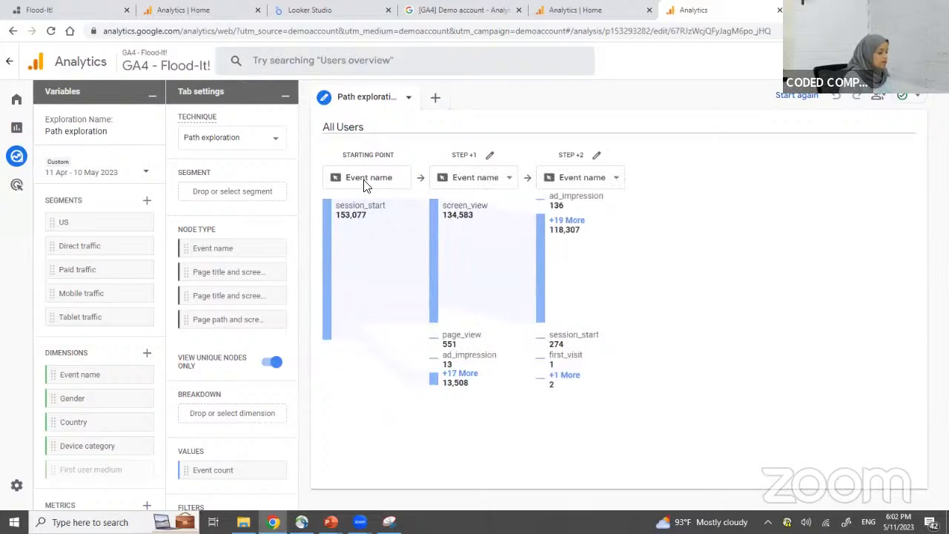
Examine the events along the session_start path and expand the grouped remaining events that follow screen_view in step +2.
mouse_move(358, 212)
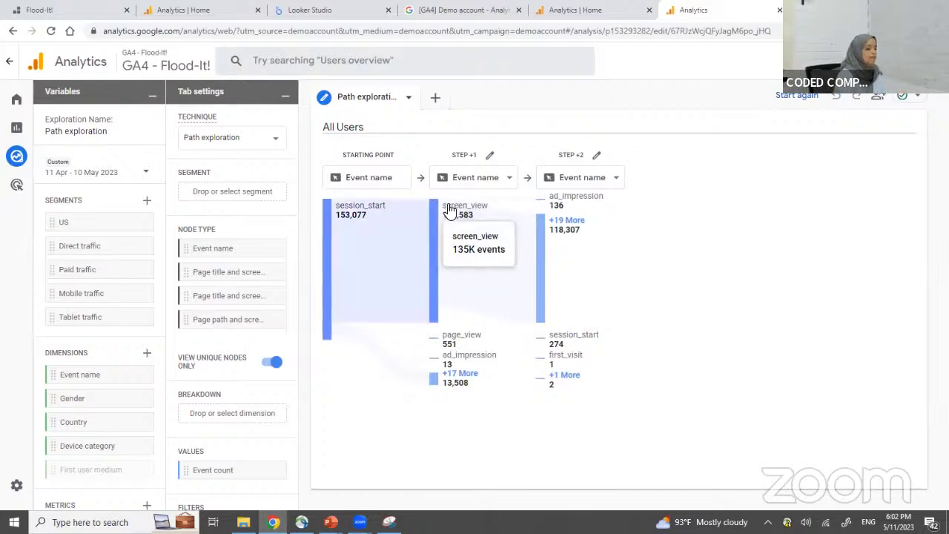
mouse_move(461, 212)
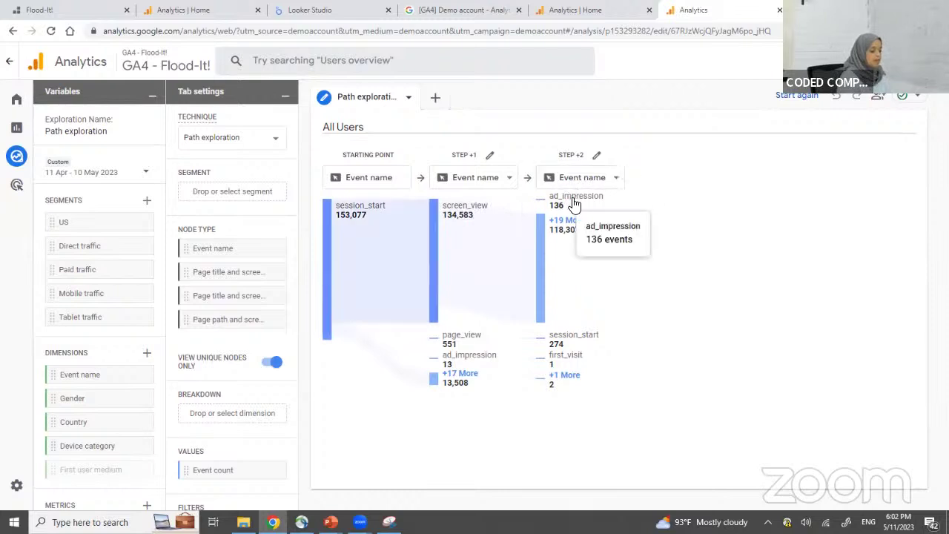
click(572, 224)
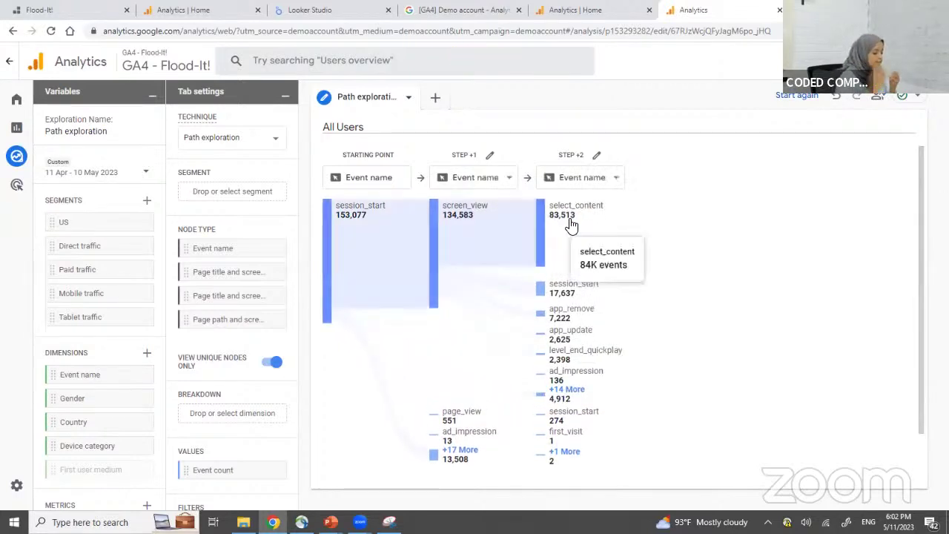
In the step +2 node selection for screen_view, deselect select_content, session_start, app_remove, app_update, level_end_quickplay and ad_impression.
click(614, 179)
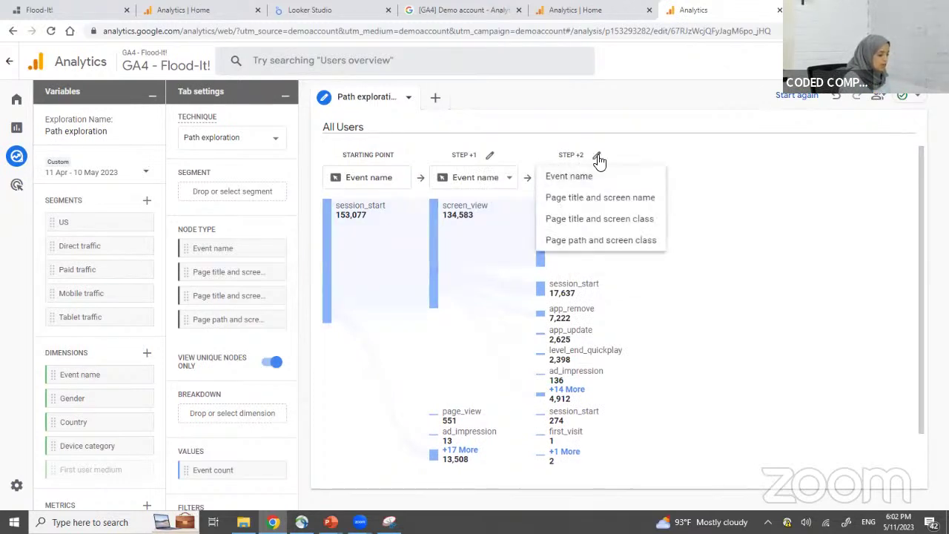
click(597, 157)
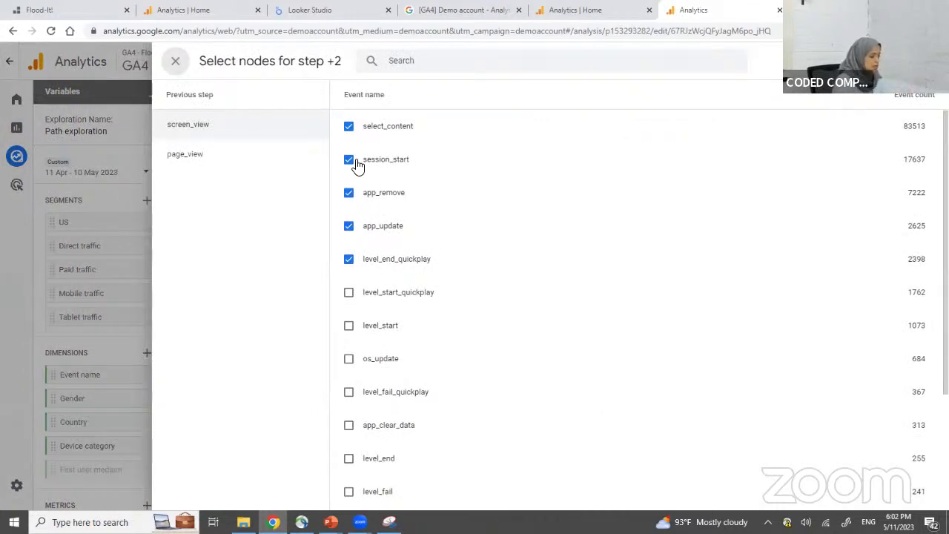
click(348, 258)
click(349, 226)
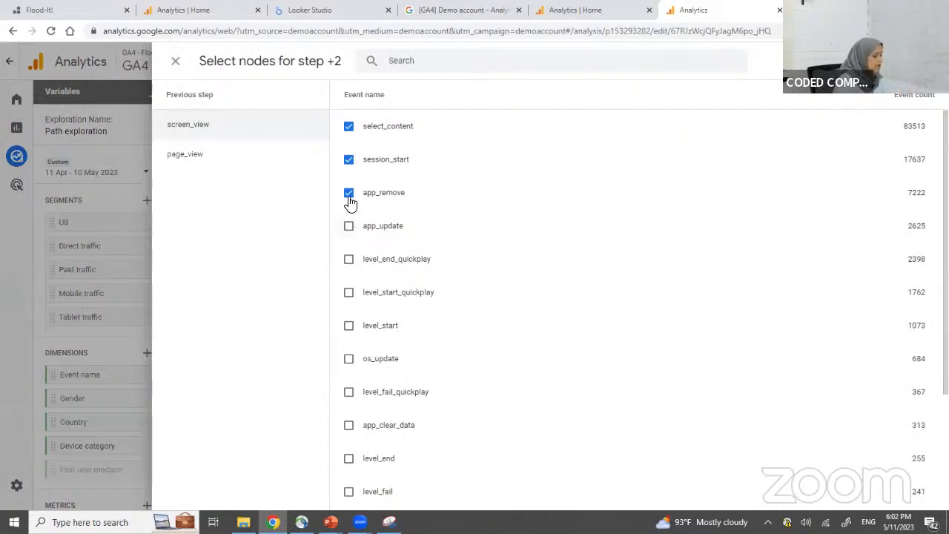
click(348, 194)
click(348, 159)
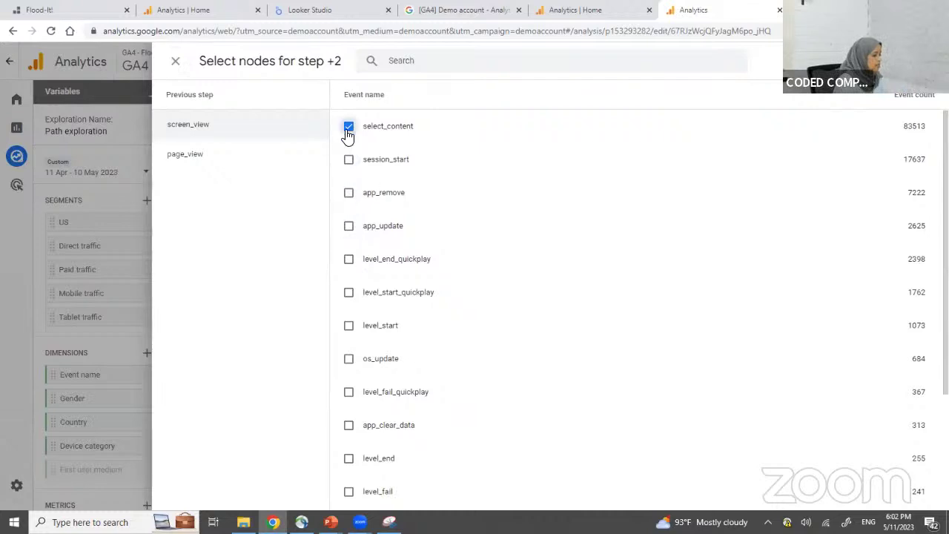
click(348, 128)
scroll(415, 409, down, 3)
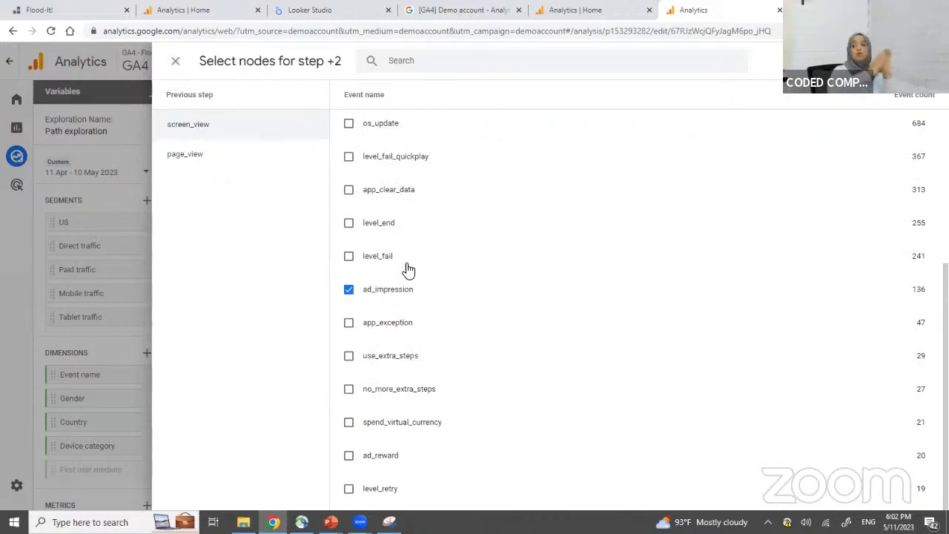
scroll(452, 248, up, 3)
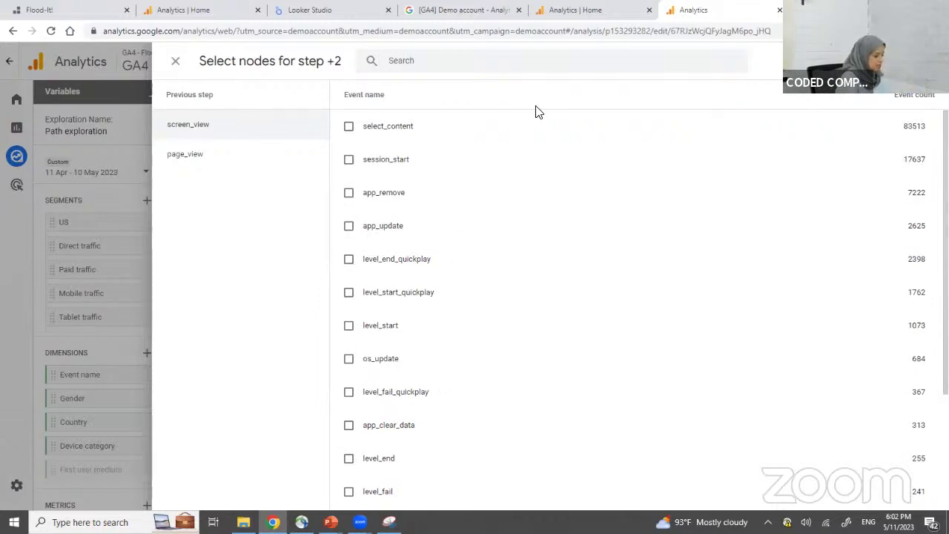
Look through the event list for a start event, select only level_start_quickplay as the step +2 node after screen_view and apply it.
text(start)
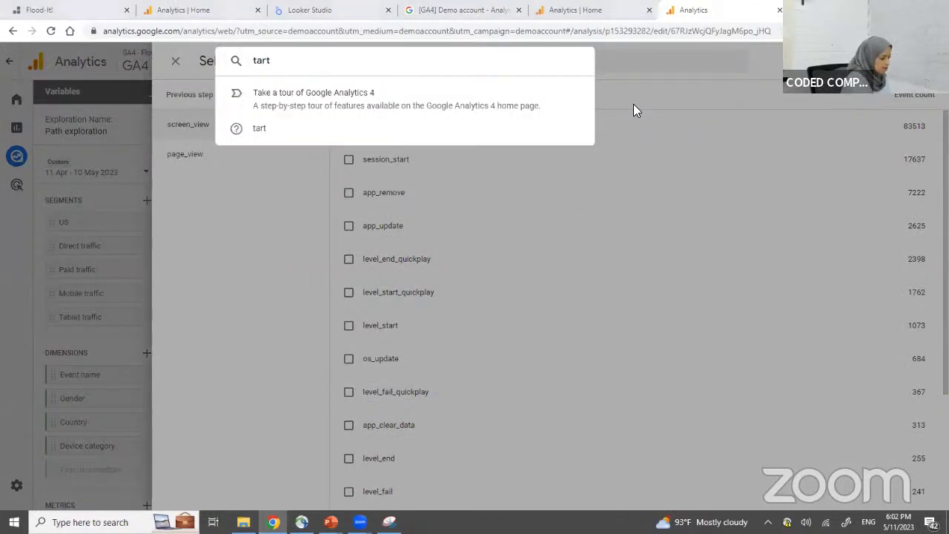
key(Escape)
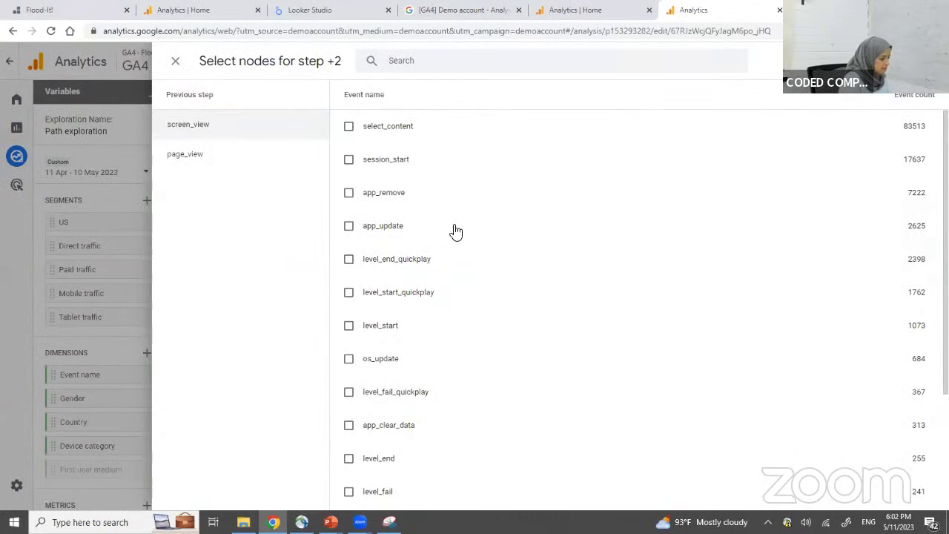
scroll(455, 232, down, 3)
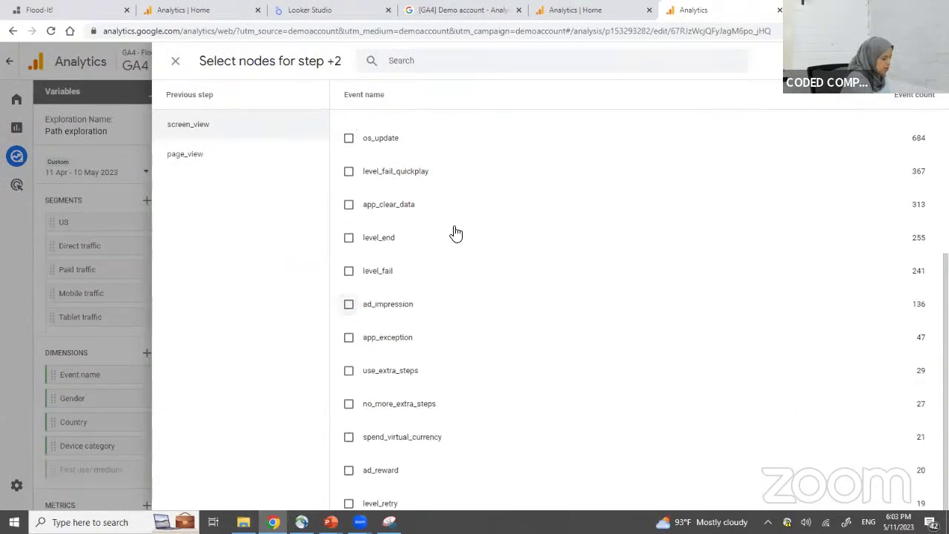
scroll(456, 232, down, 1)
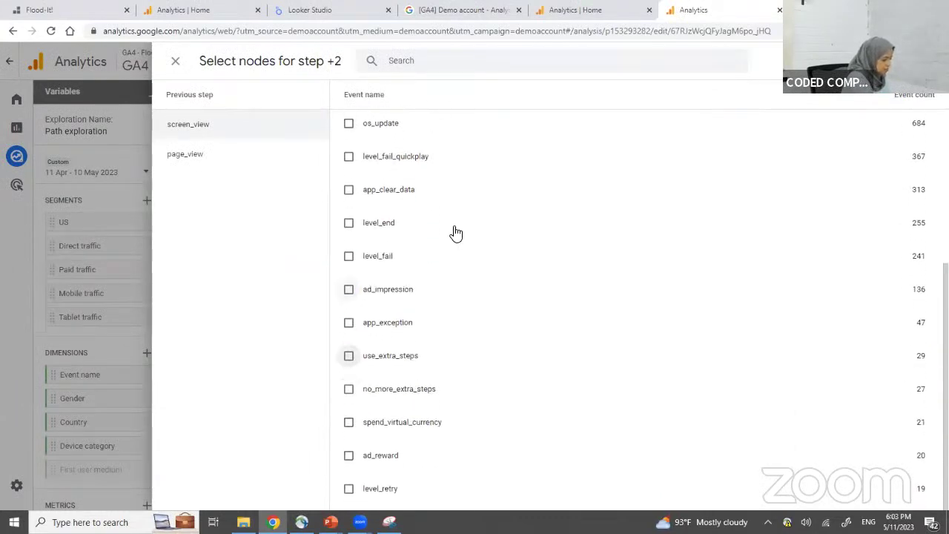
scroll(456, 232, up, 3)
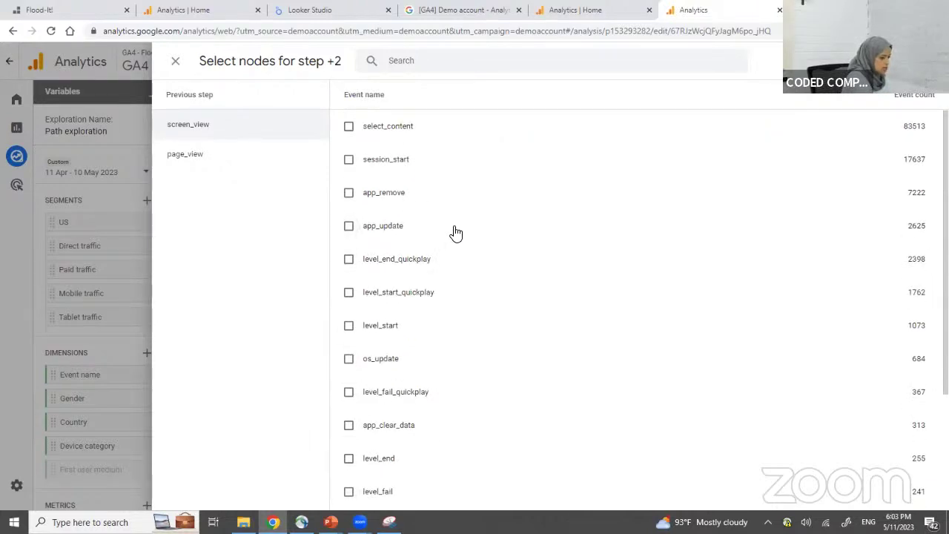
click(349, 294)
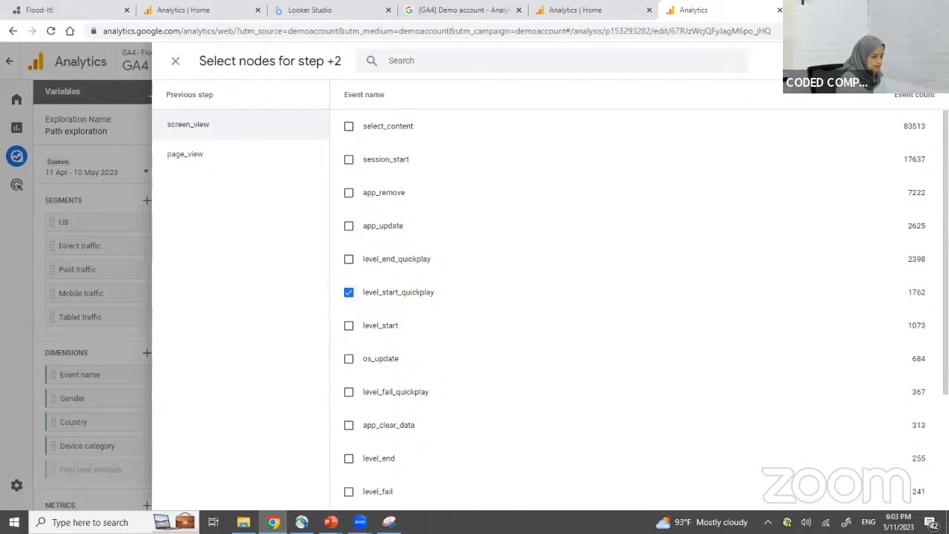
click(814, 60)
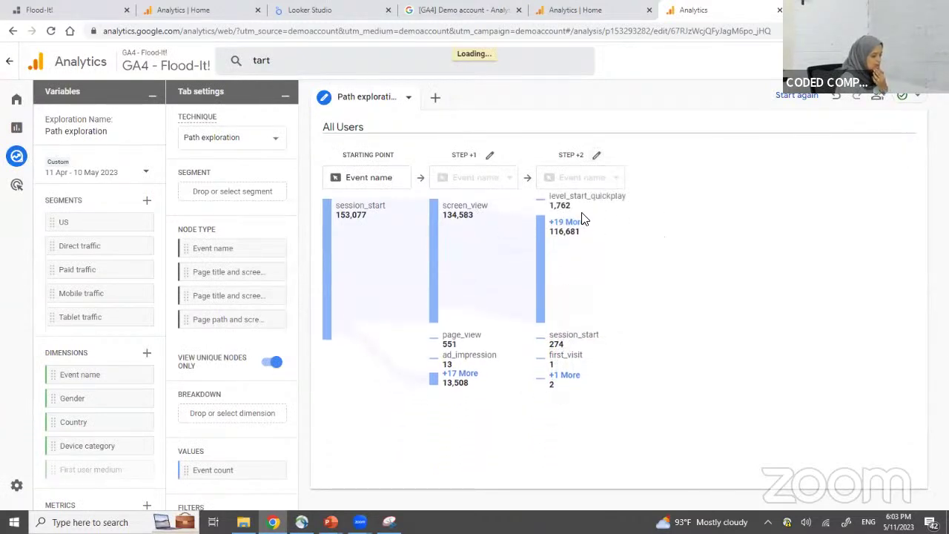
Expand the level_start_quickplay node into step +3 and examine the events that follow it, including level_complete_quickplay and level_reset_quickplay.
click(588, 207)
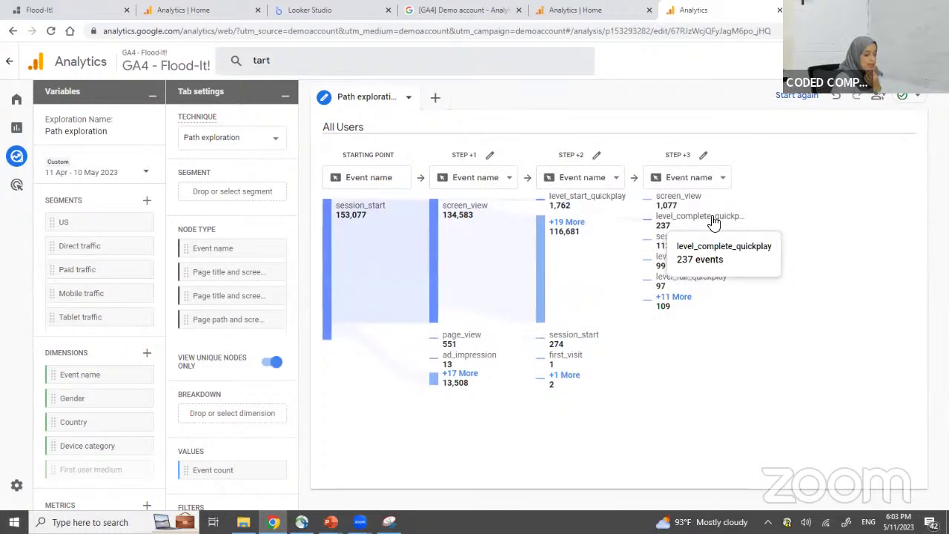
mouse_move(559, 208)
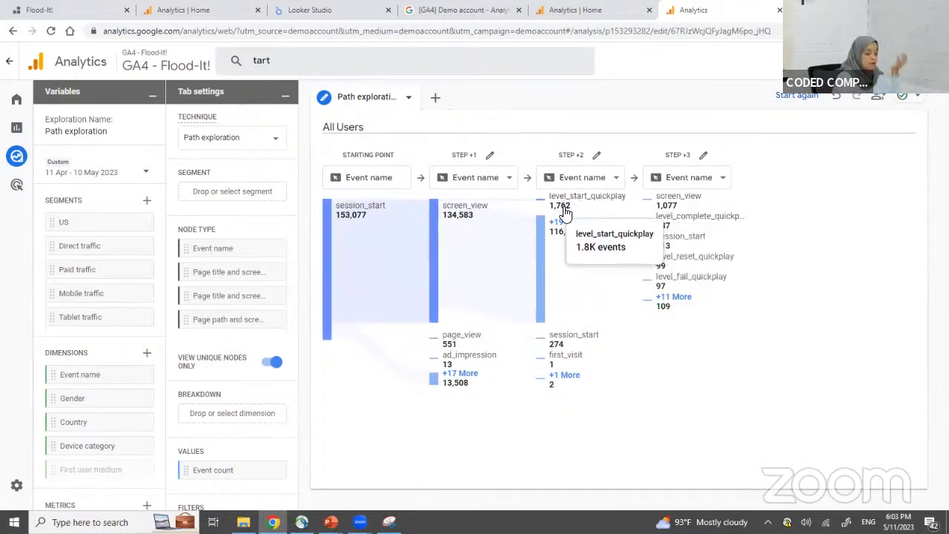
mouse_move(682, 221)
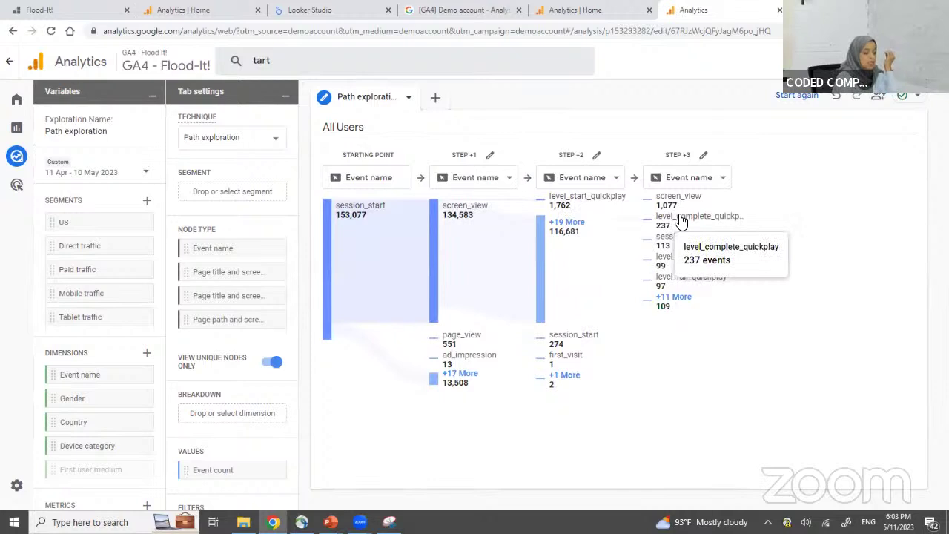
mouse_move(680, 267)
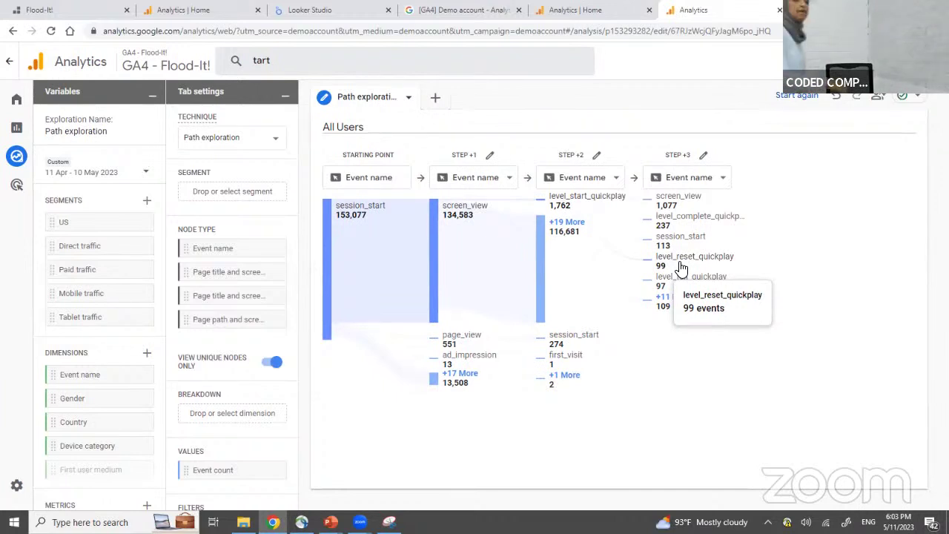
Change the step +3 nodes after level_start_quickplay so that only use_extra_steps is selected, and apply the selection.
click(705, 158)
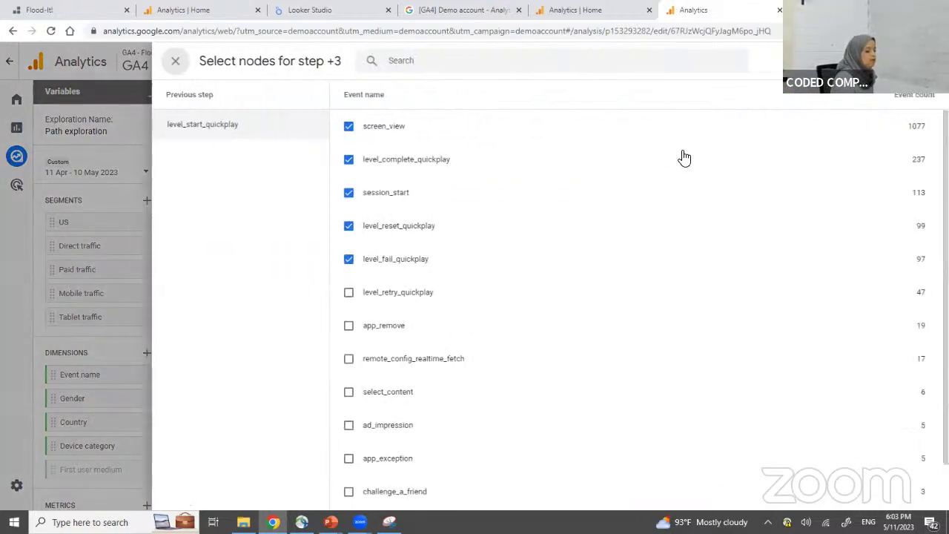
click(348, 258)
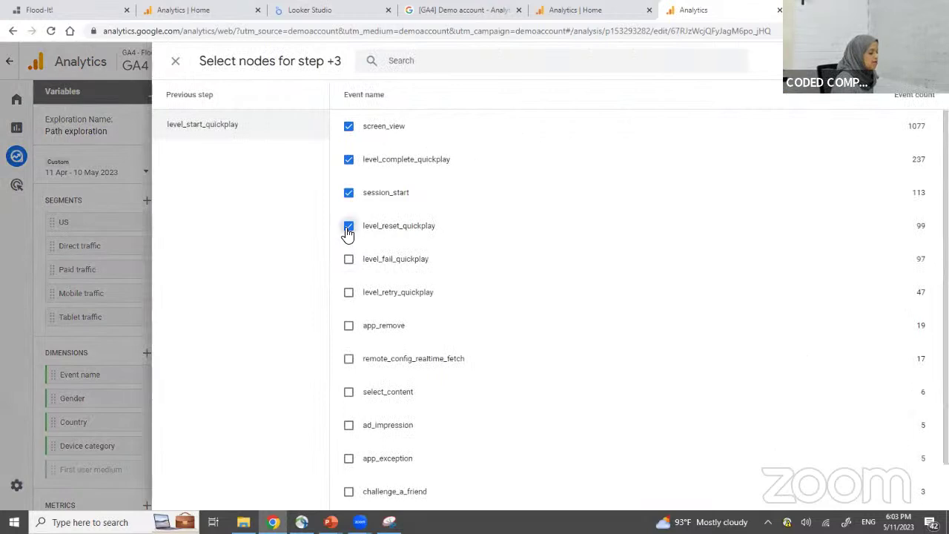
click(349, 226)
click(348, 193)
click(349, 159)
click(348, 126)
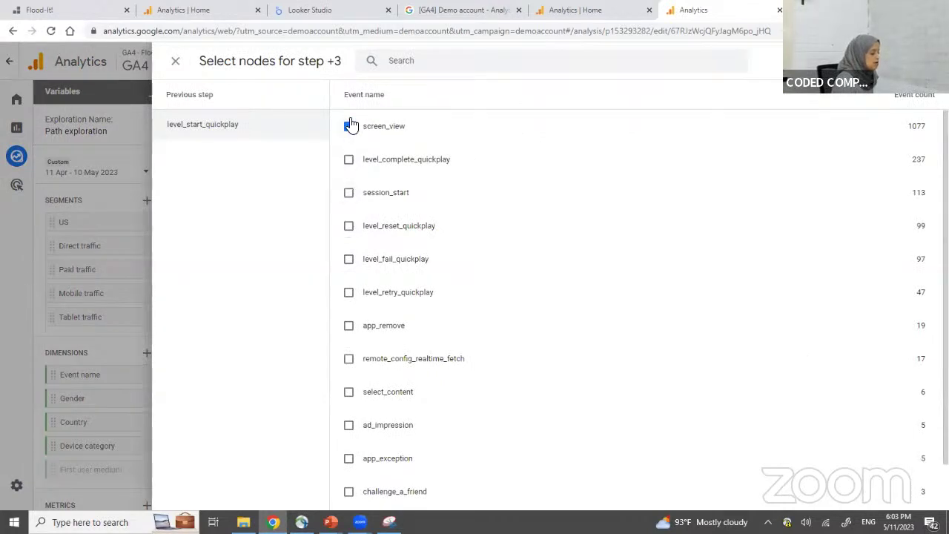
scroll(418, 281, down, 2)
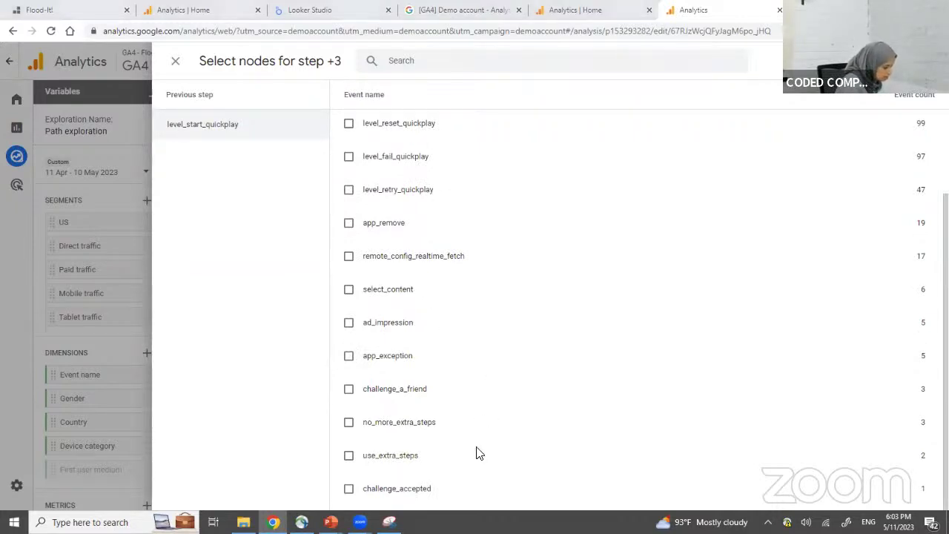
click(385, 454)
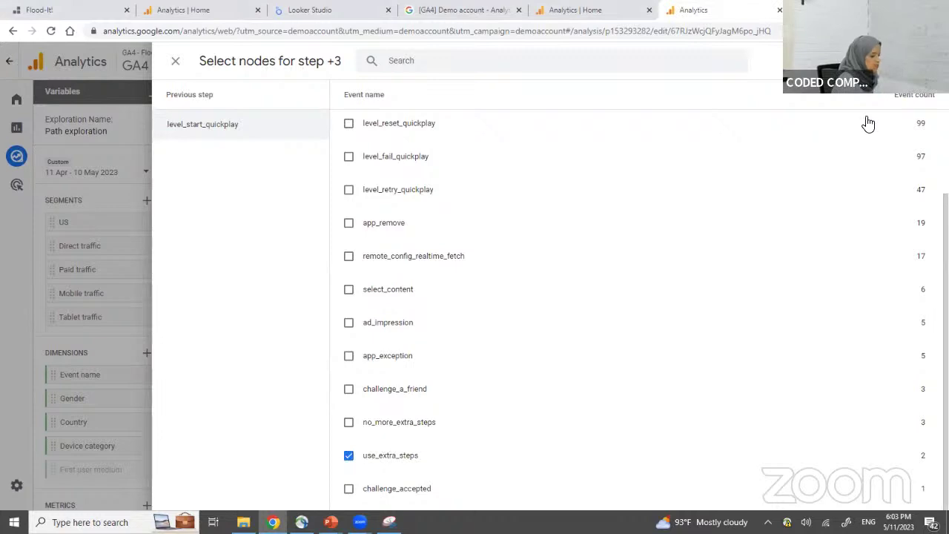
click(893, 60)
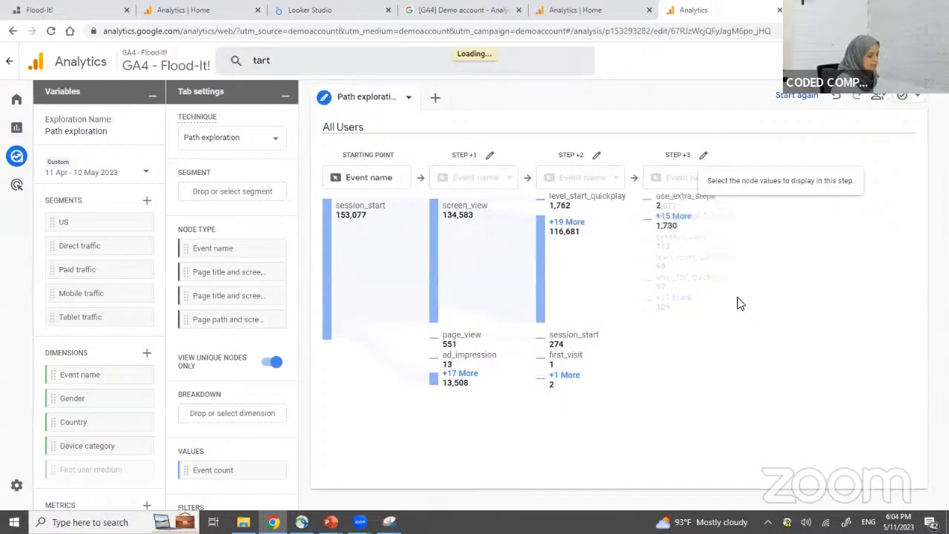
mouse_move(670, 205)
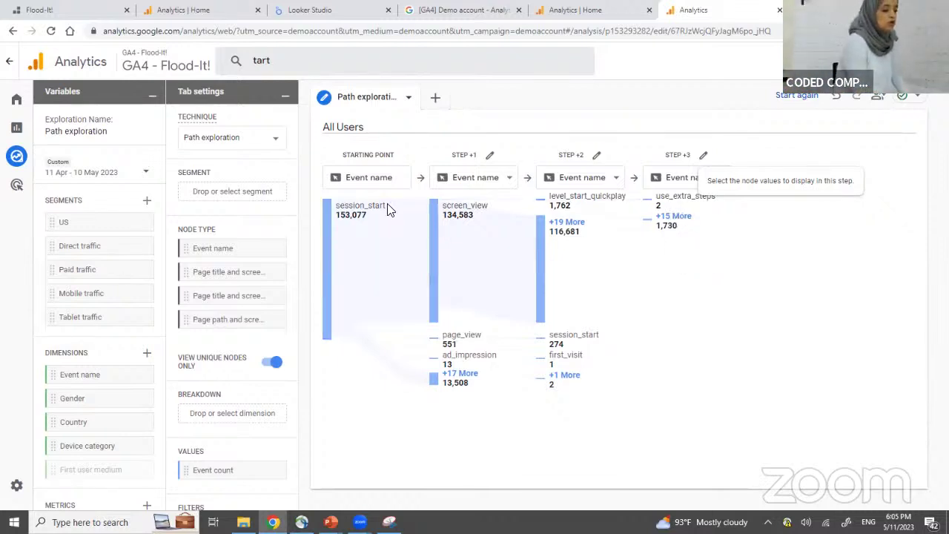
Create a new funnel exploration from the Explore page, try the Trended funnel visualisation and set it back to Standard funnel.
mouse_move(19, 185)
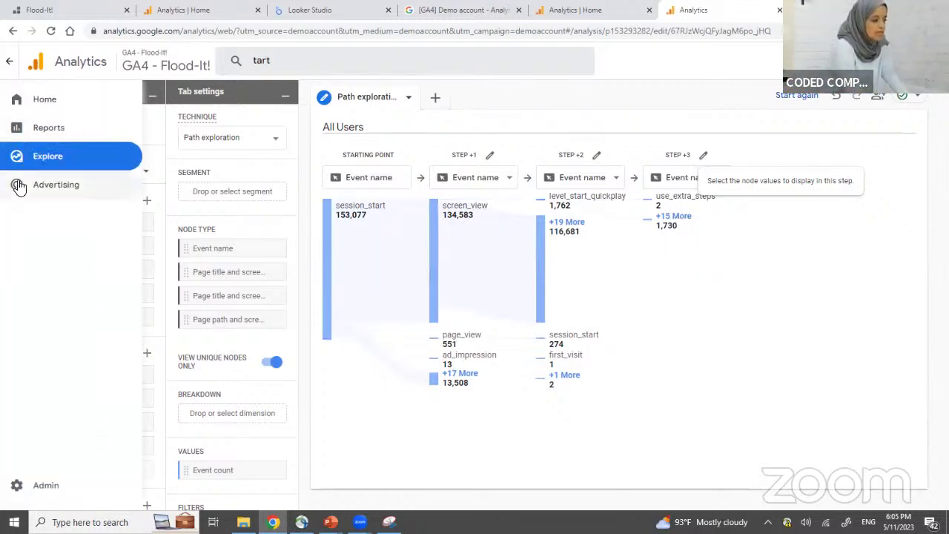
click(80, 155)
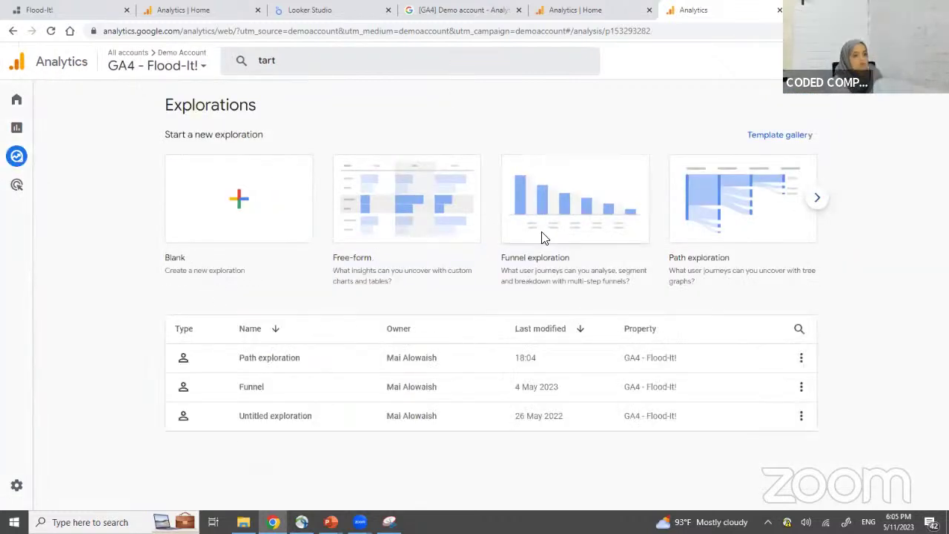
click(563, 214)
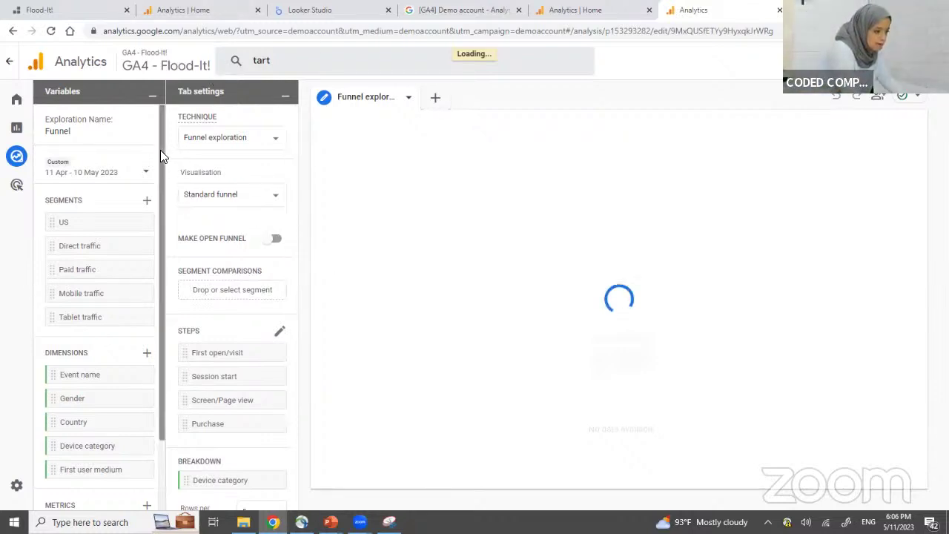
click(205, 204)
click(220, 218)
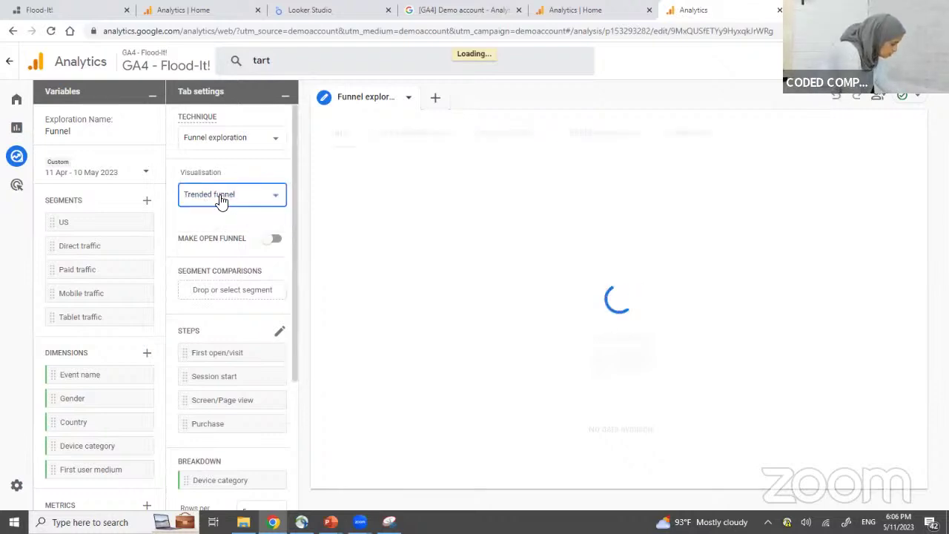
click(222, 197)
click(198, 176)
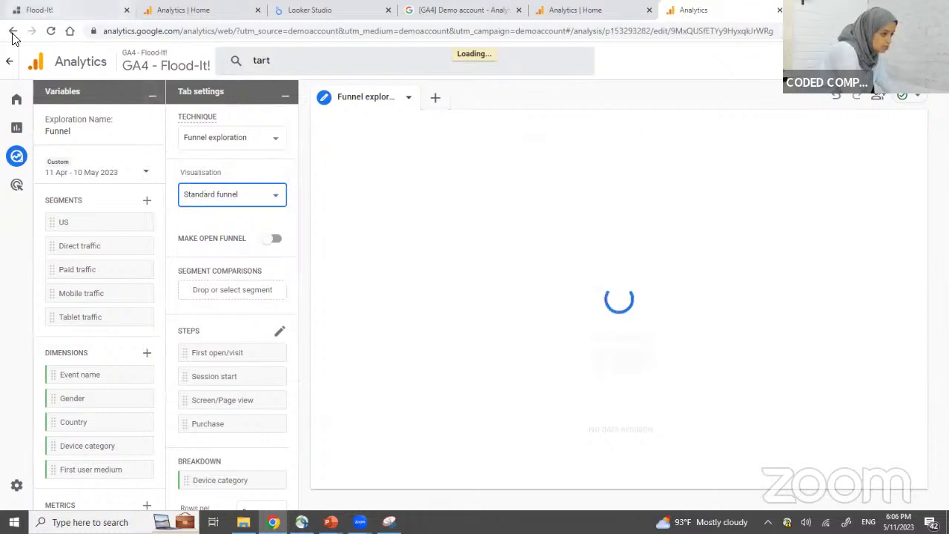
Return to the Explorations page and start another funnel exploration from the template.
click(52, 33)
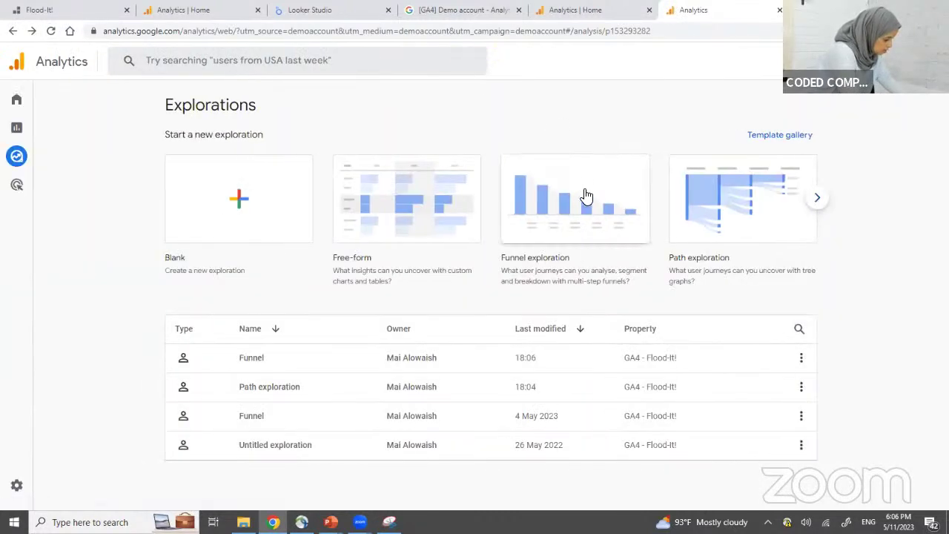
click(586, 196)
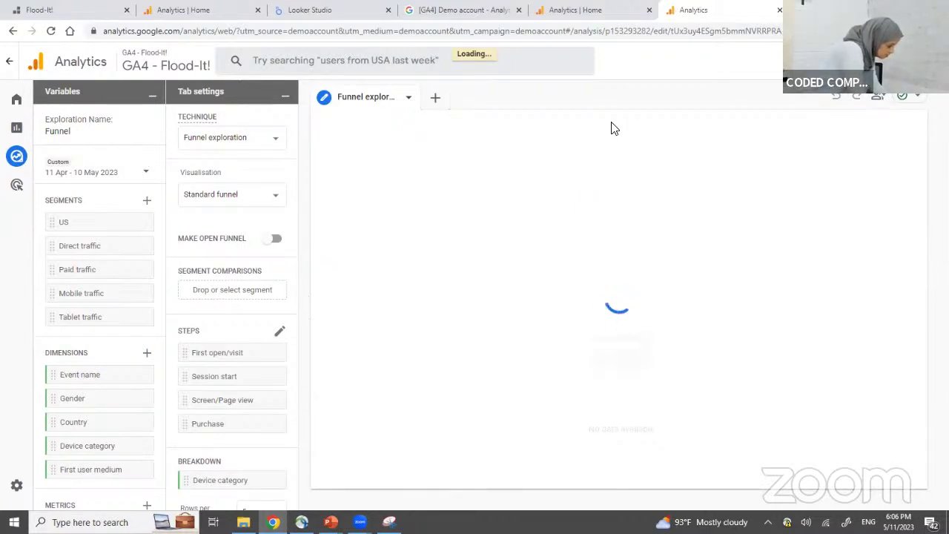
Go back to the Explorations list and open the saved Funnel exploration last modified on 4 May 2023.
mouse_move(15, 130)
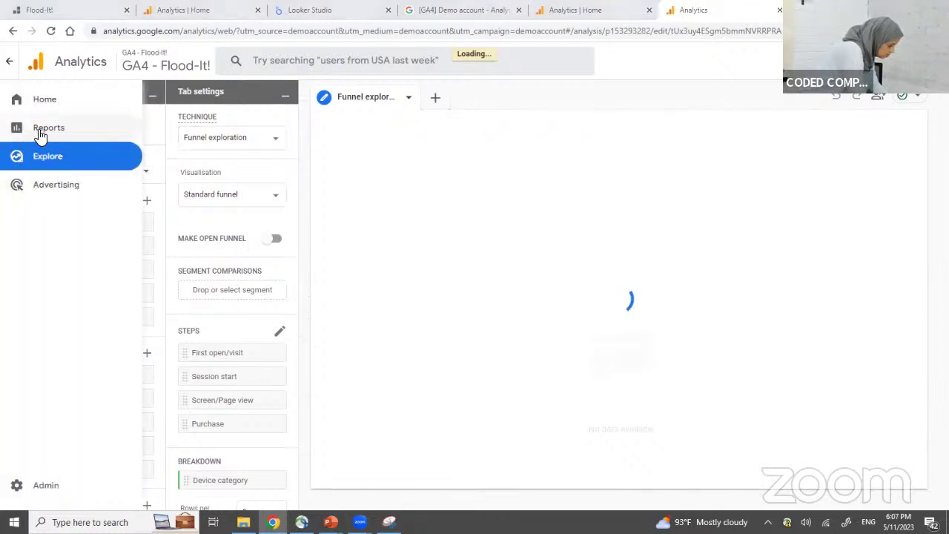
click(18, 159)
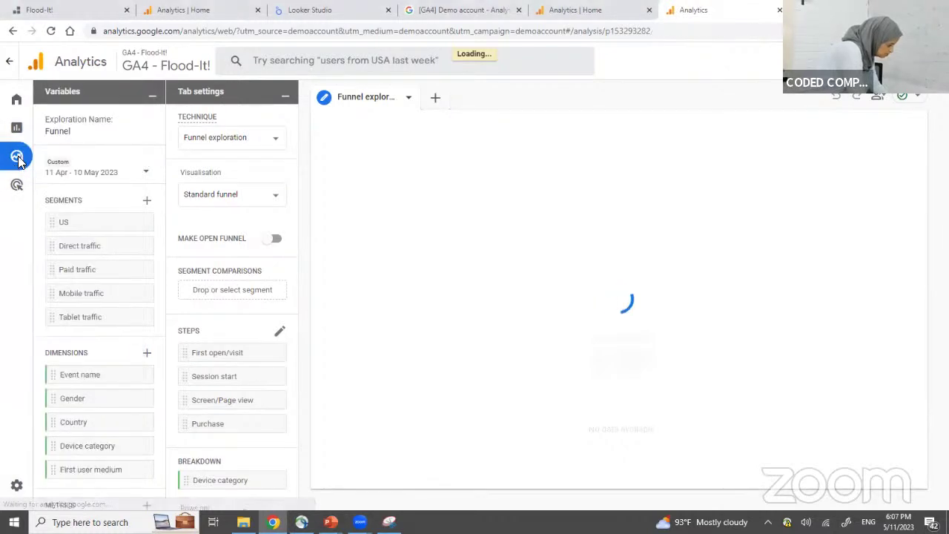
right_click(18, 158)
click(509, 314)
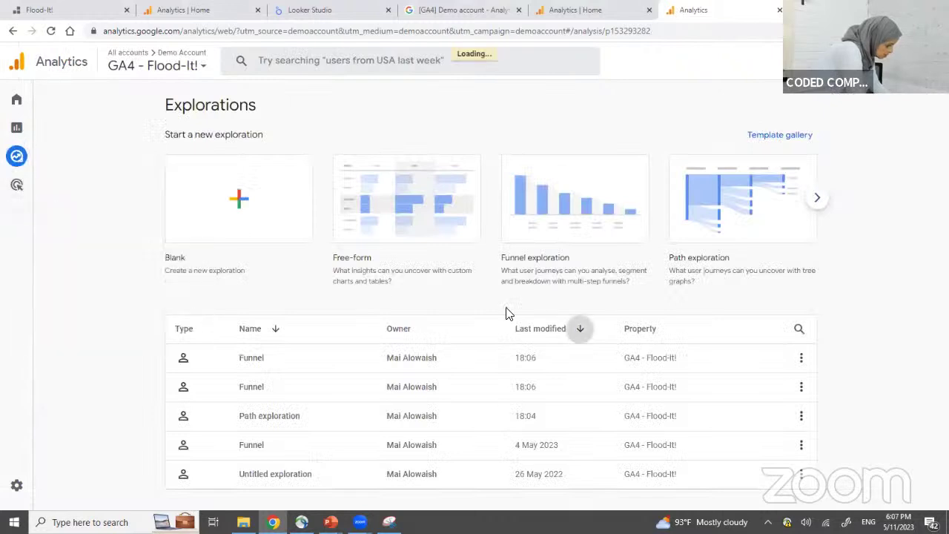
click(389, 400)
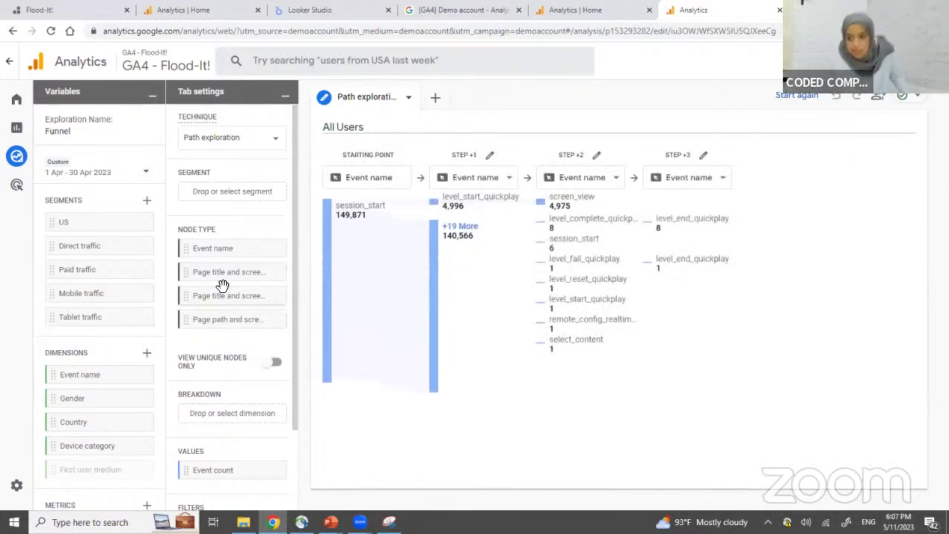
Review the step +2 nodes following level_start_quickplay without changing them, and expand level_end_quickplay after level_complete_quickplay into step +4.
click(598, 157)
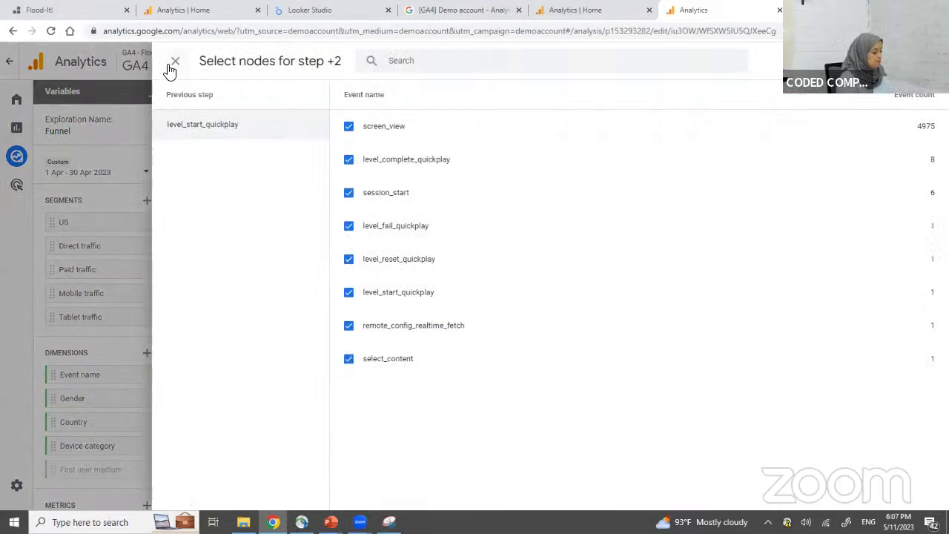
click(167, 63)
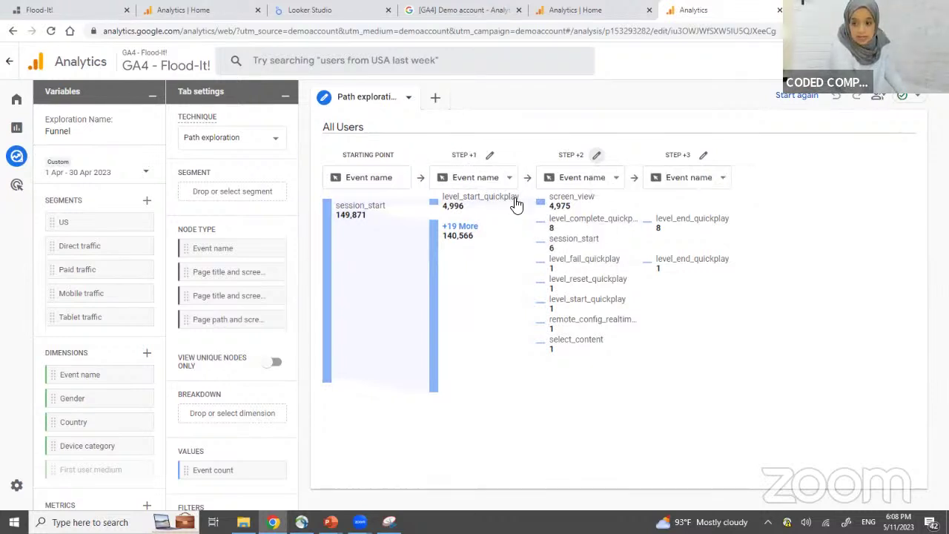
mouse_move(696, 228)
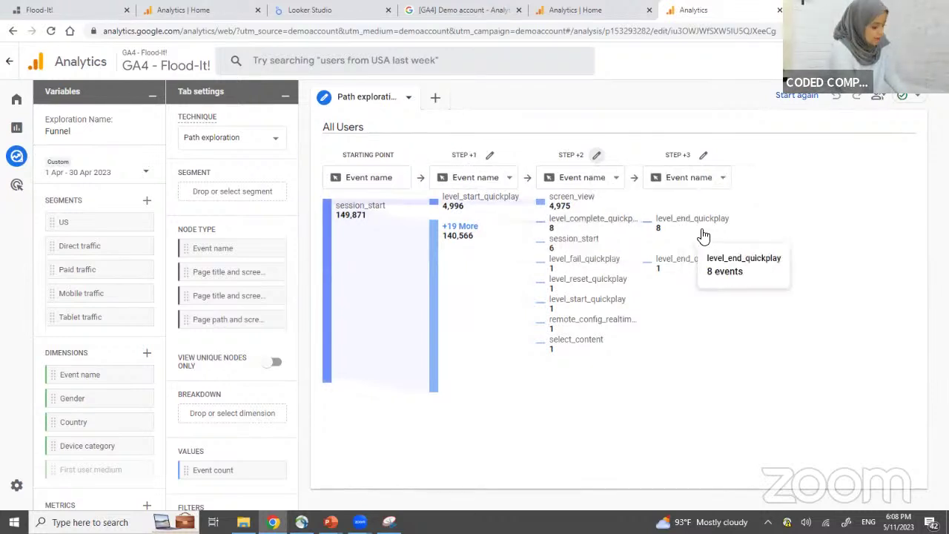
click(696, 228)
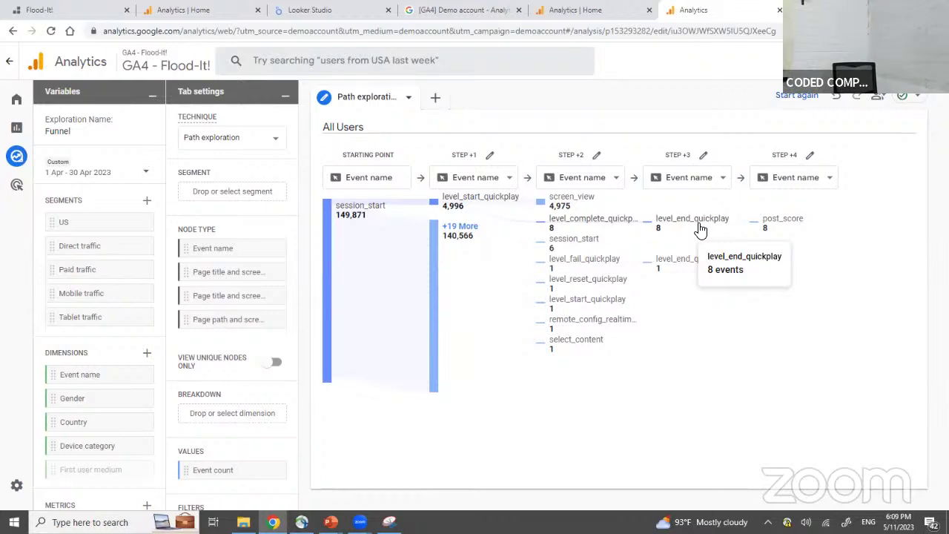
Check the Looker Studio home page, switch to the PowerPoint slide with the bookmark links and make its Looker Studio line bold.
click(317, 11)
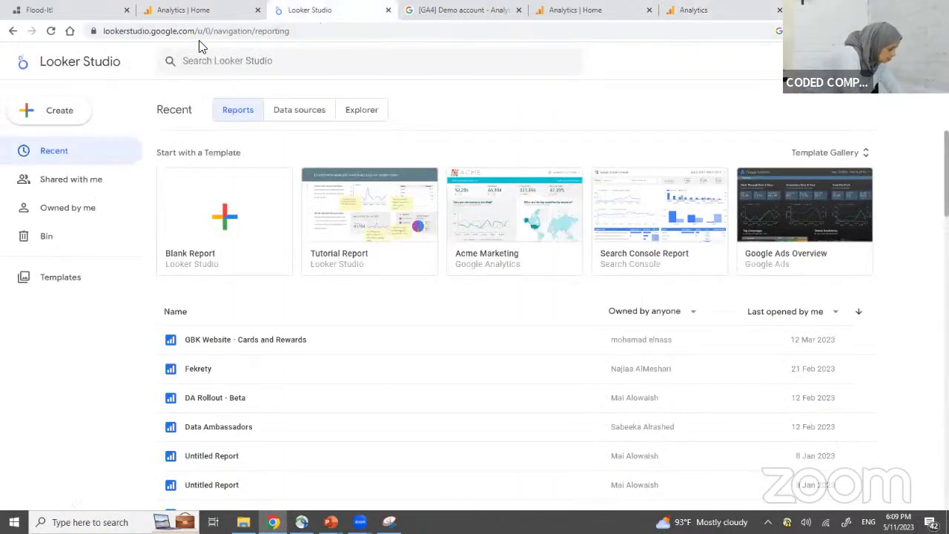
key(alt+Tab)
key(alt+Tab)
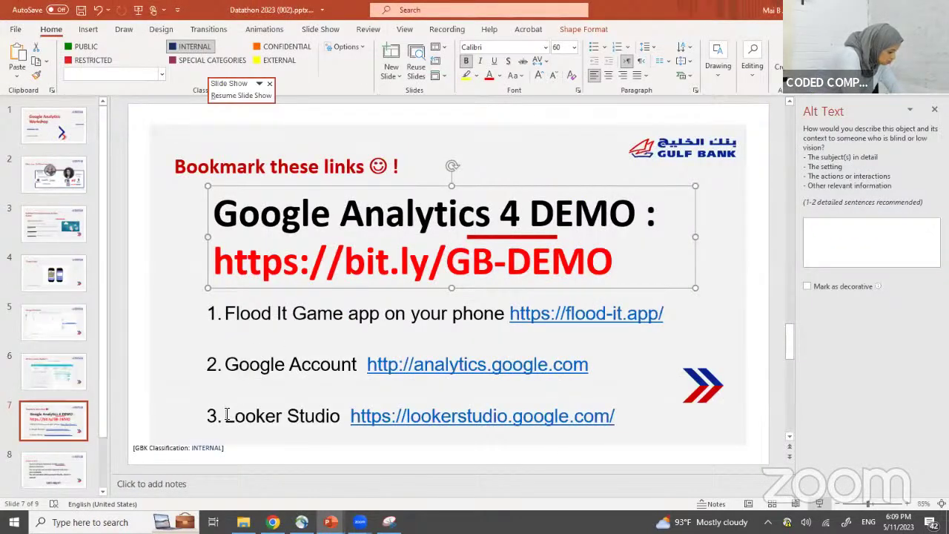
drag(227, 415, 185, 420)
click(662, 396)
key(ctrl+b)
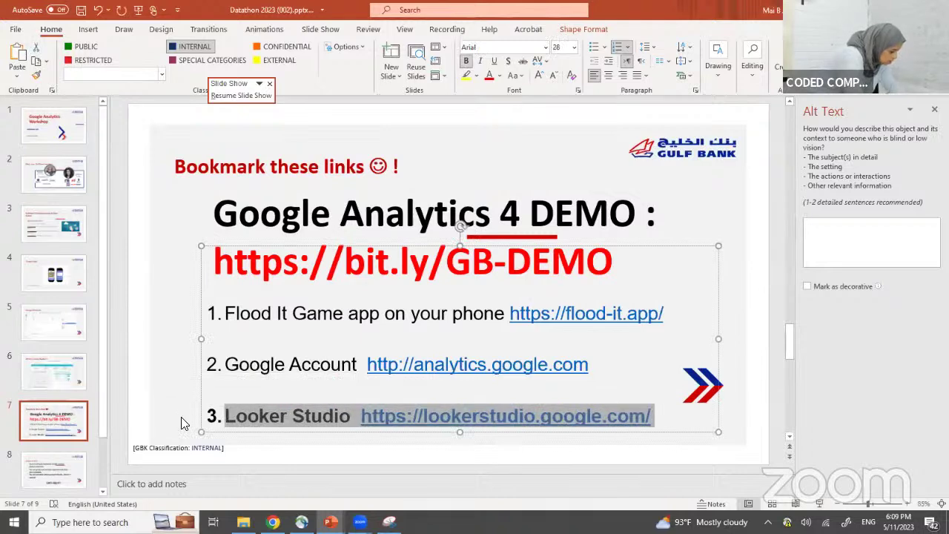
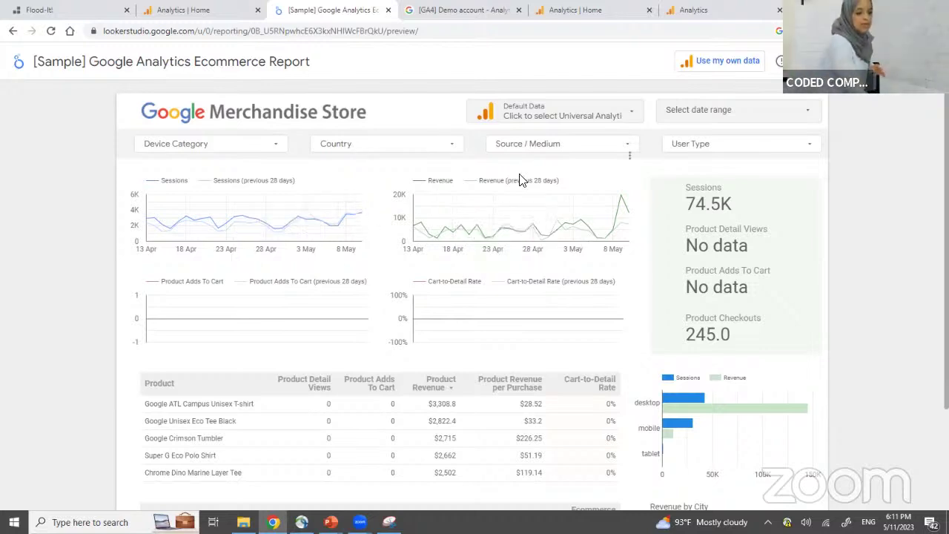
Leave the sample ecommerce report, return to the recent reports in Looker Studio and create a blank report.
click(11, 32)
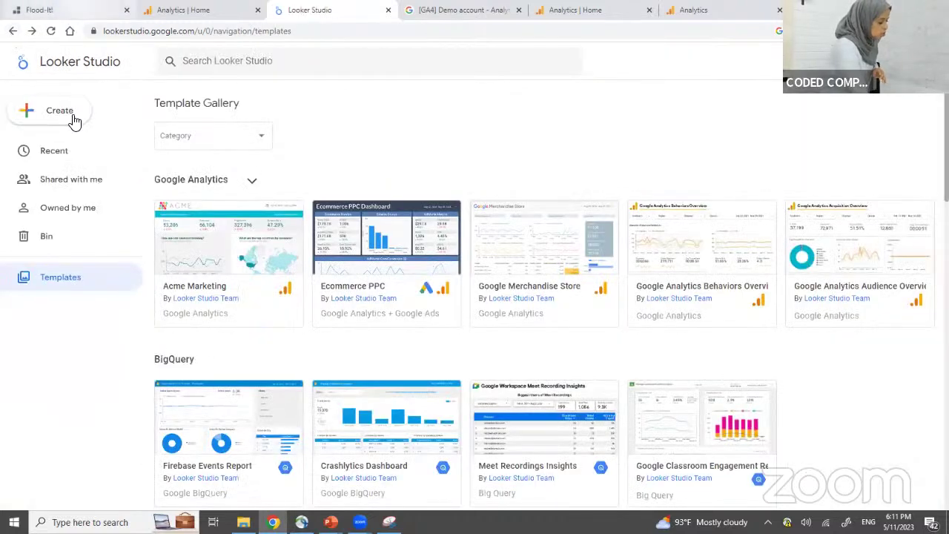
click(74, 163)
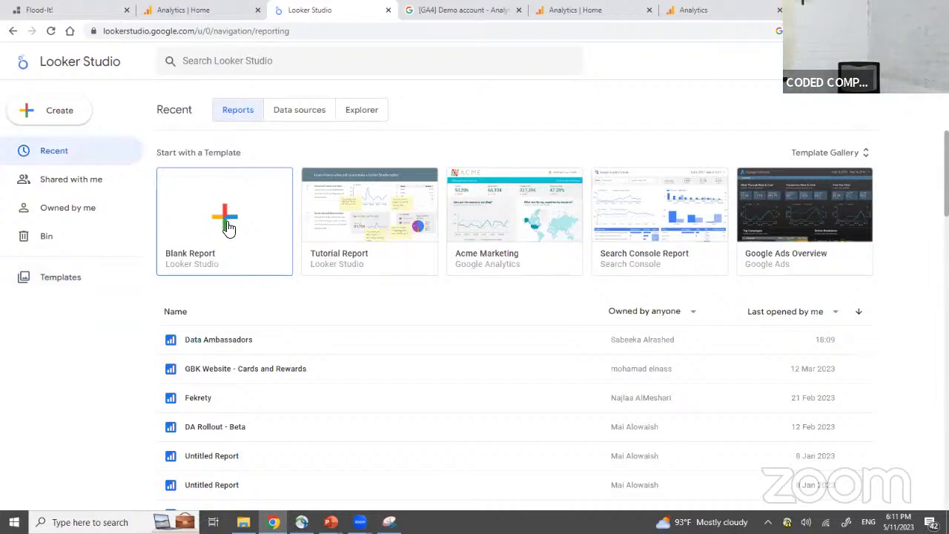
click(228, 225)
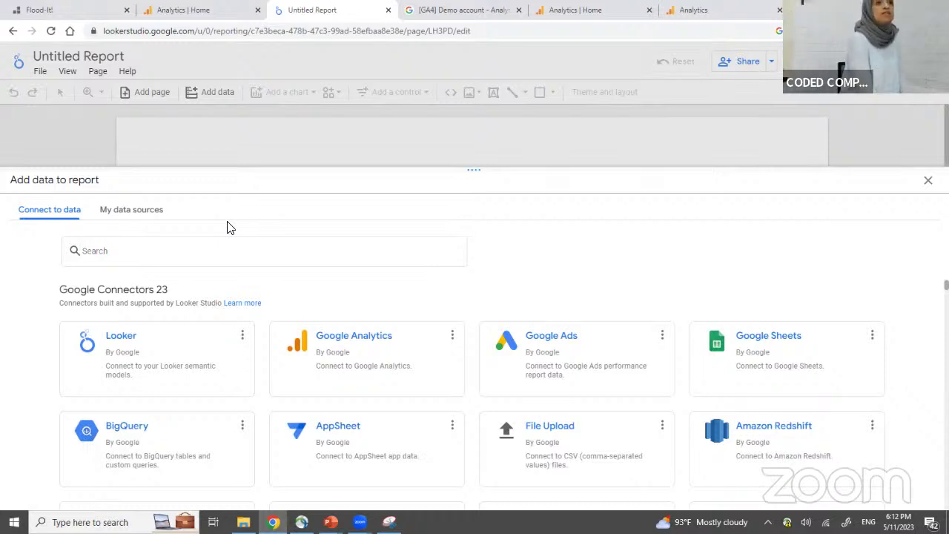
Connect the blank report to Google Analytics using the Demo Account's GA4 - Flood-It! property and confirm adding the data.
click(376, 379)
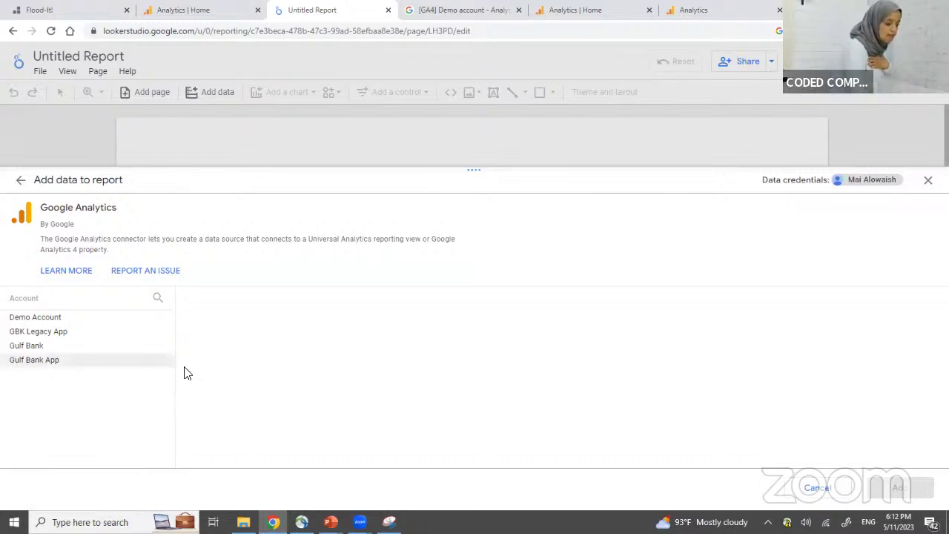
click(115, 326)
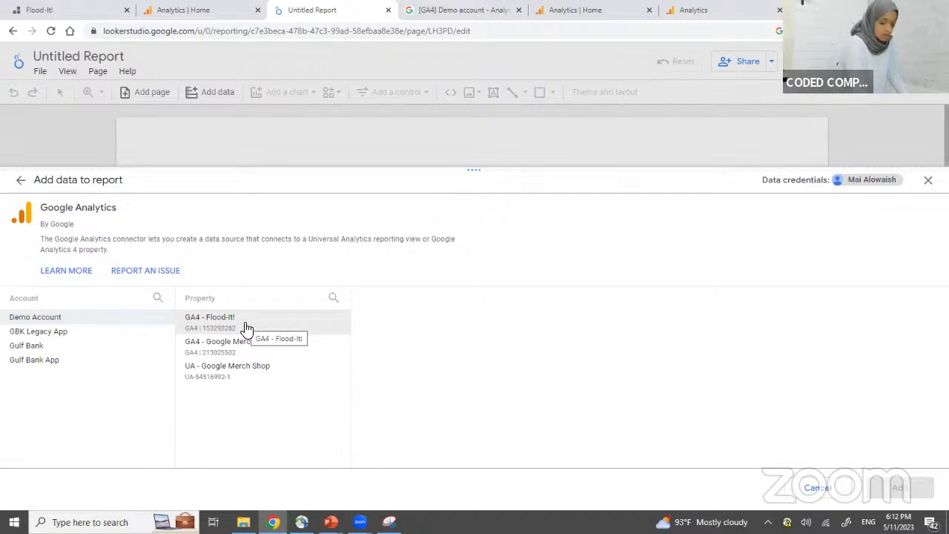
click(246, 328)
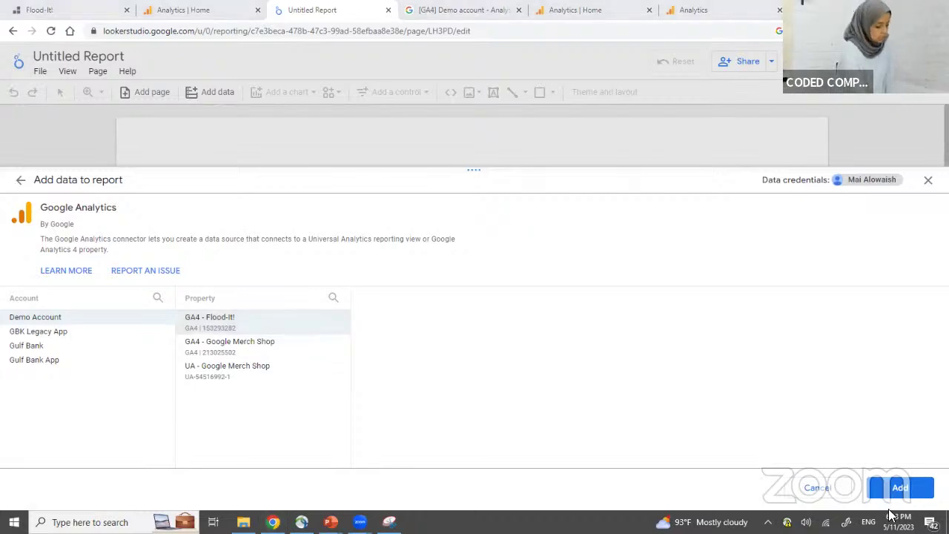
click(878, 416)
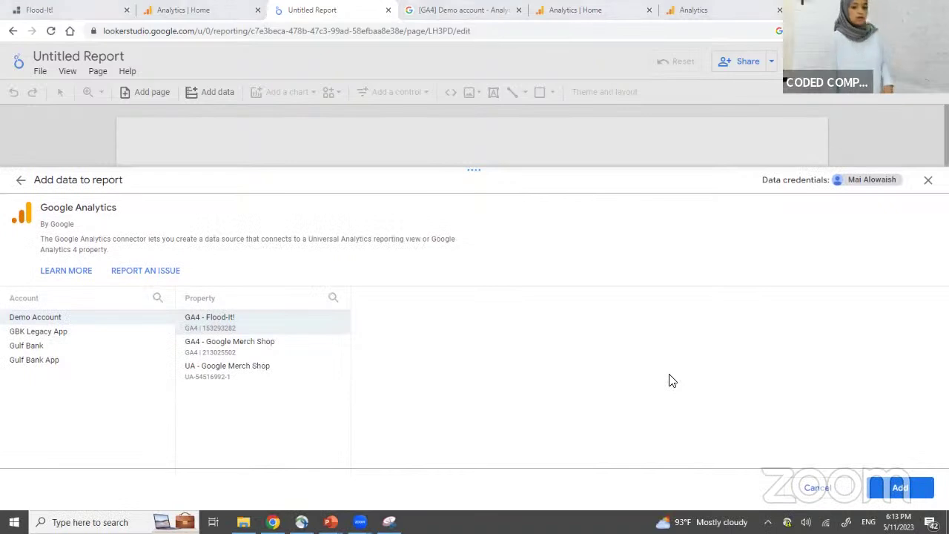
click(899, 483)
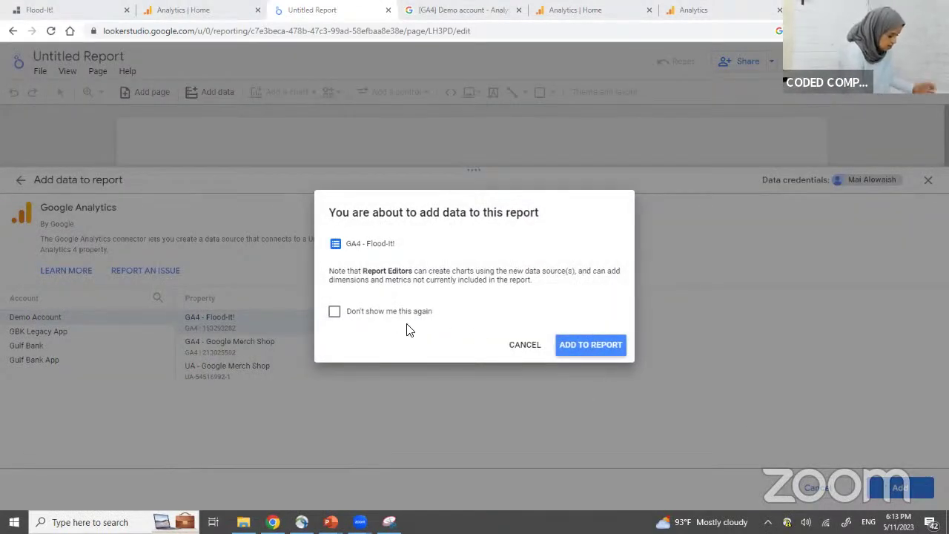
click(585, 344)
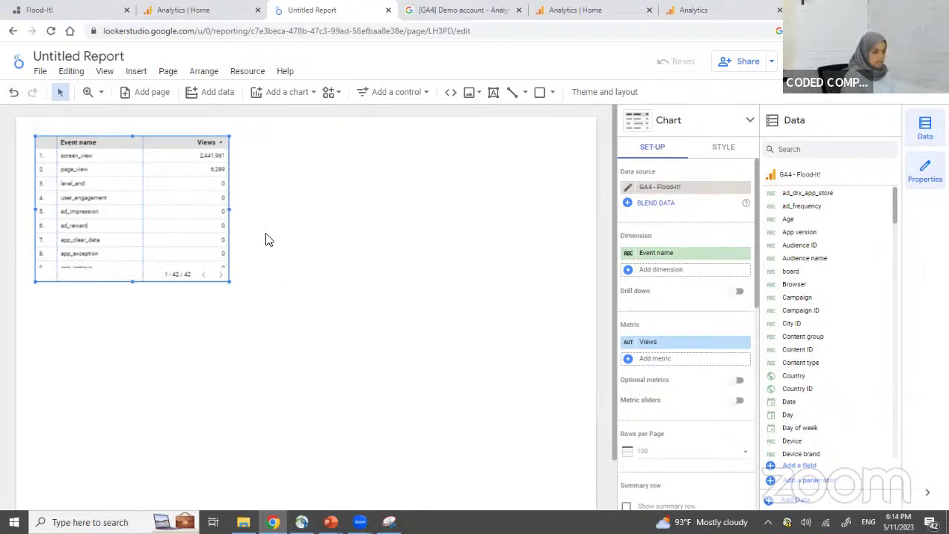
Move the event name table toward the middle of the report page and shrink it to about five visible rows.
click(290, 249)
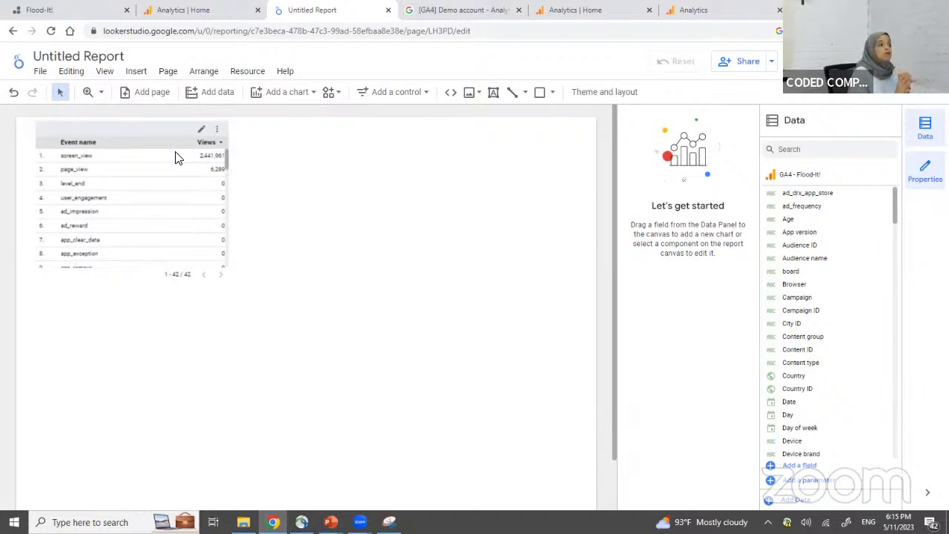
click(100, 93)
click(89, 142)
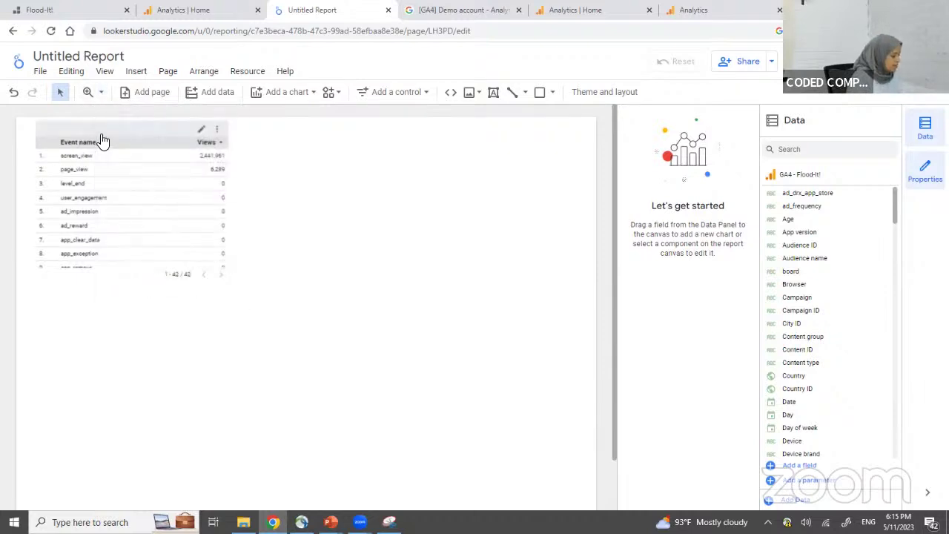
click(175, 224)
drag(176, 225, 334, 180)
drag(468, 331, 439, 287)
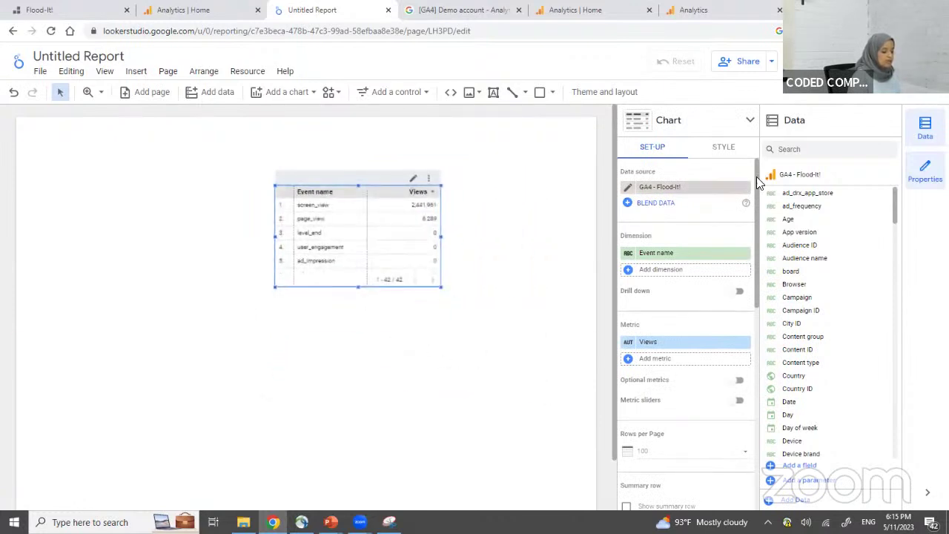
Set the event name table's header font size to 20px.
click(724, 147)
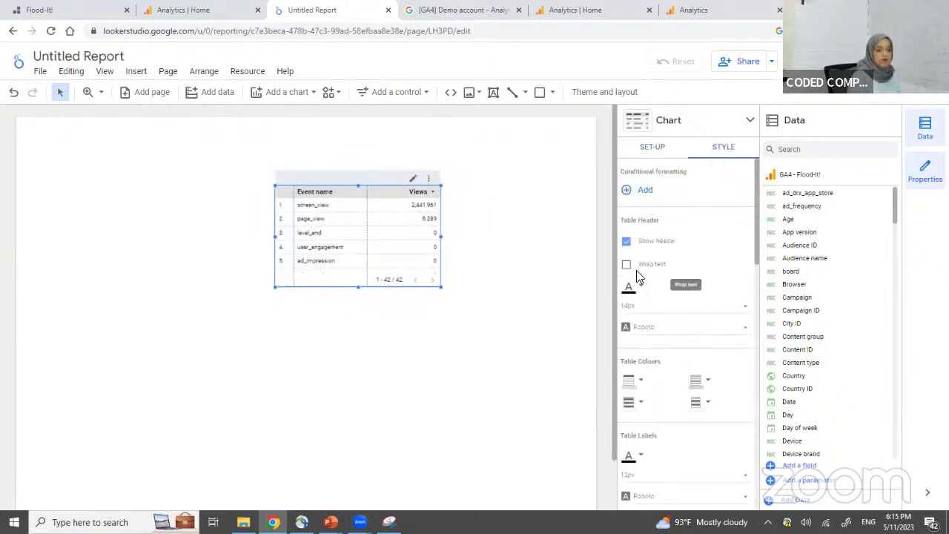
click(633, 307)
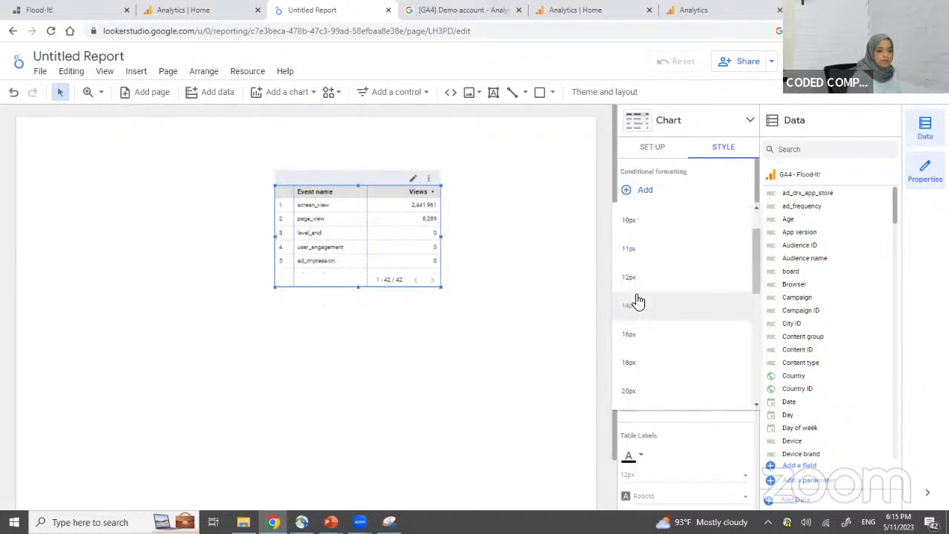
click(638, 392)
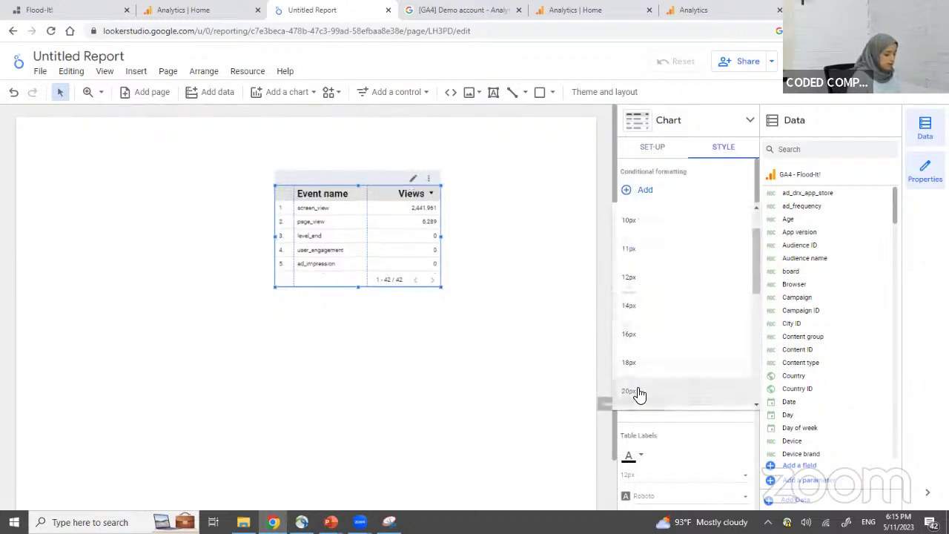
click(539, 305)
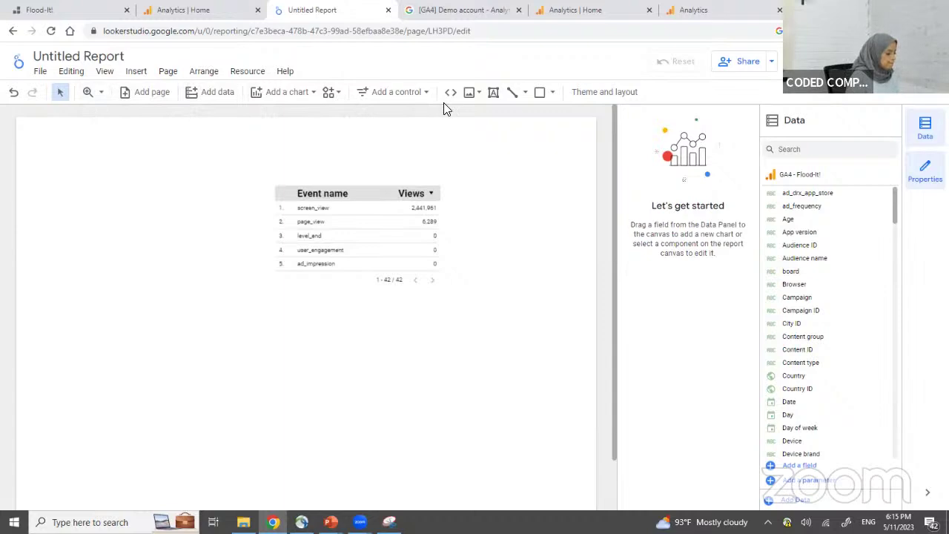
Add a wide text box above the table reading "My Coolest Dashboard".
click(493, 92)
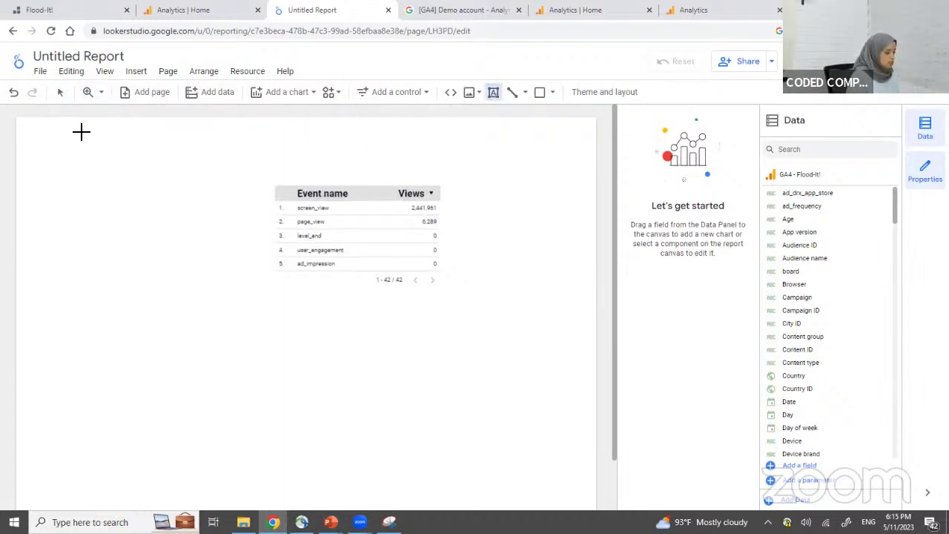
drag(23, 134, 313, 183)
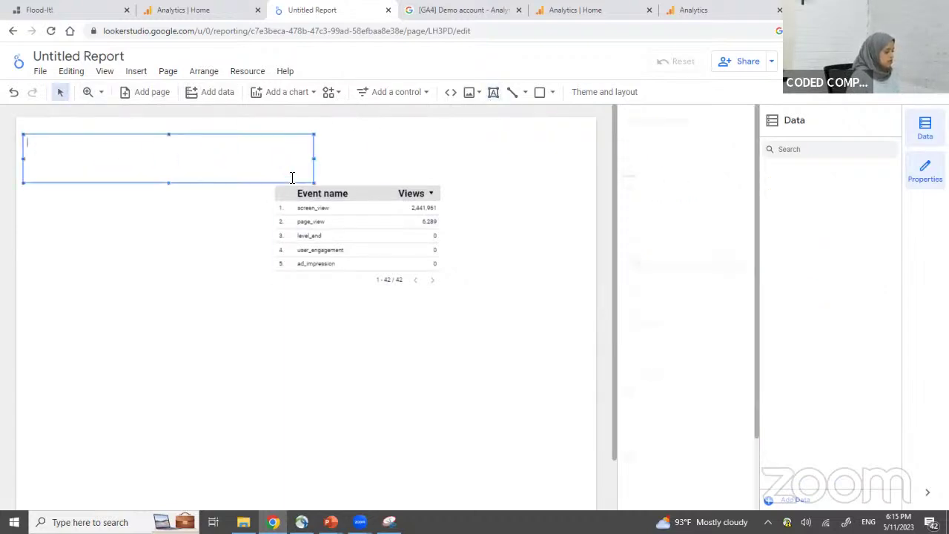
text(My Coolest Dashboard)
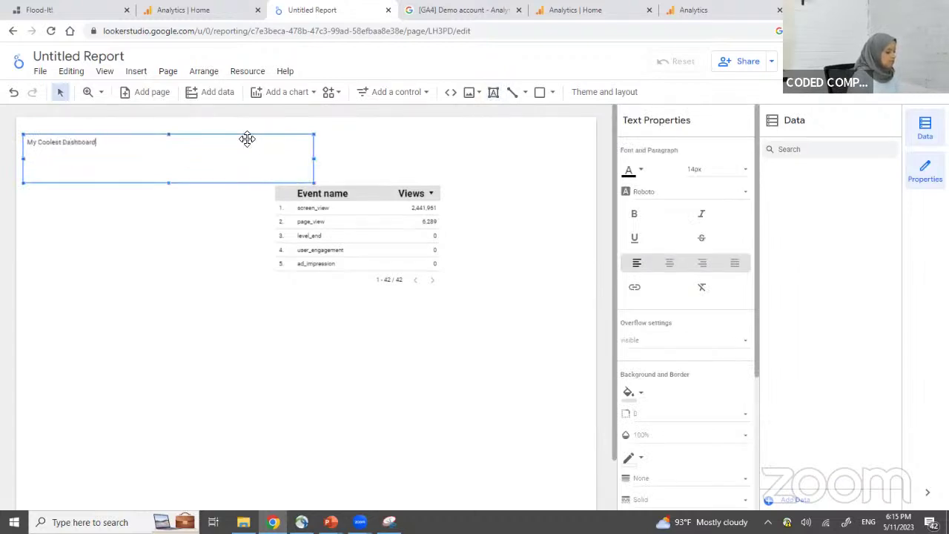
Format the dashboard title as bold 20px text and shrink its text box to a single-line height.
click(635, 214)
click(745, 174)
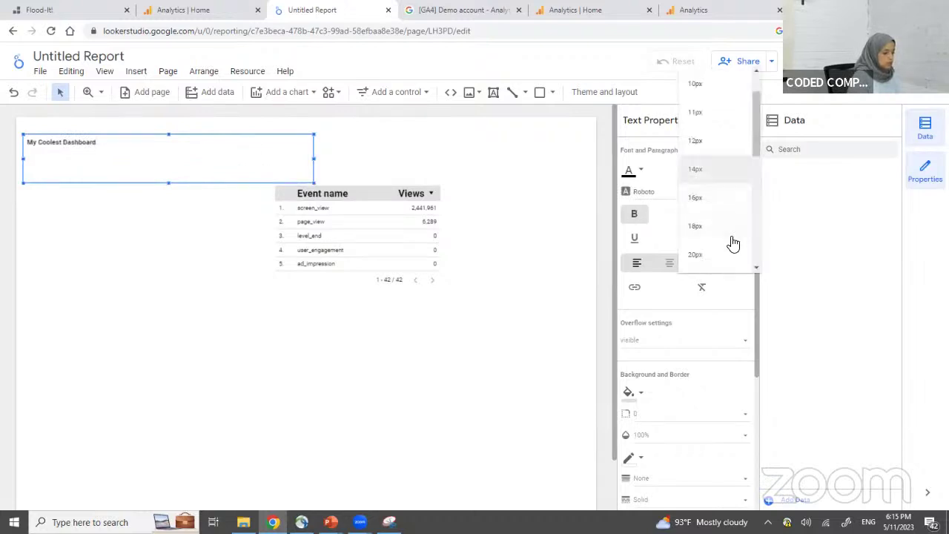
click(716, 266)
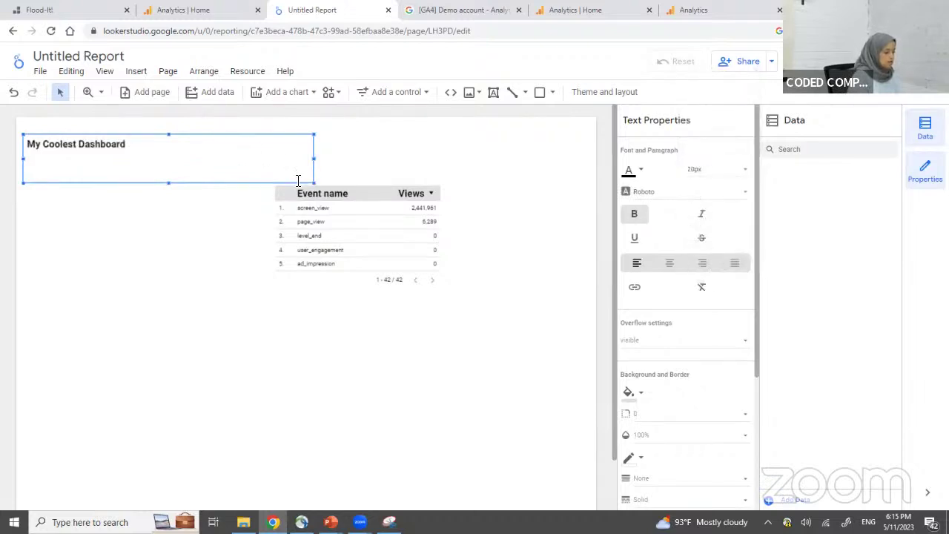
drag(311, 181, 306, 160)
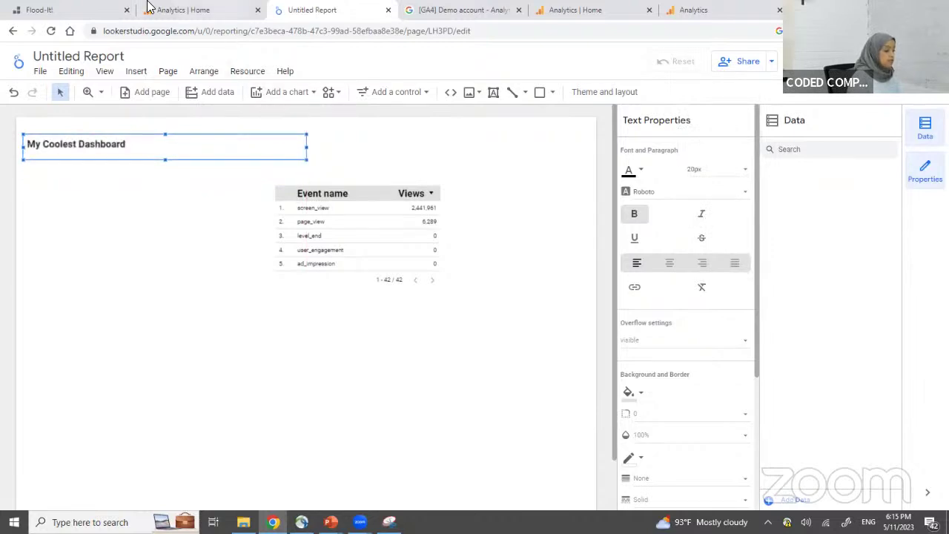
Switch to the Flood-It! website's browser tab and search Google Images for "flood it game".
click(89, 10)
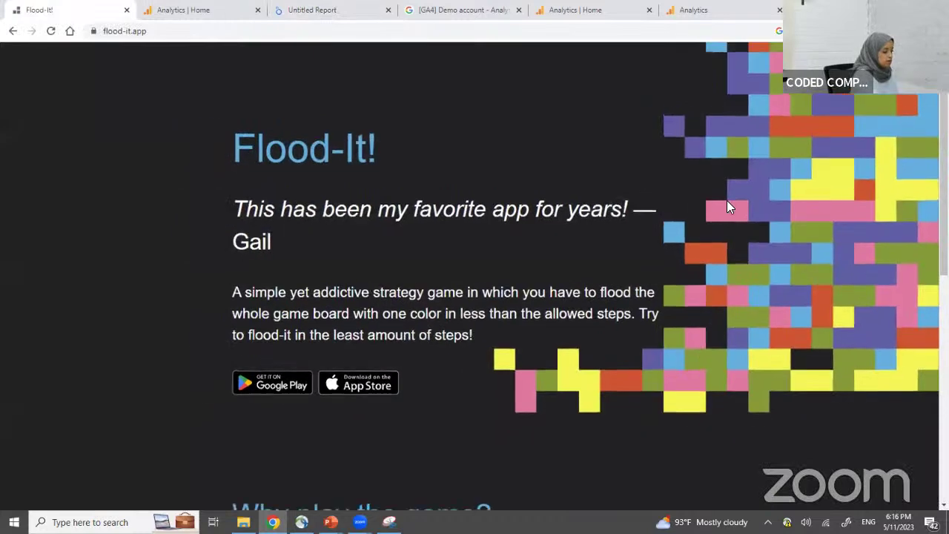
click(275, 34)
text(flood it game)
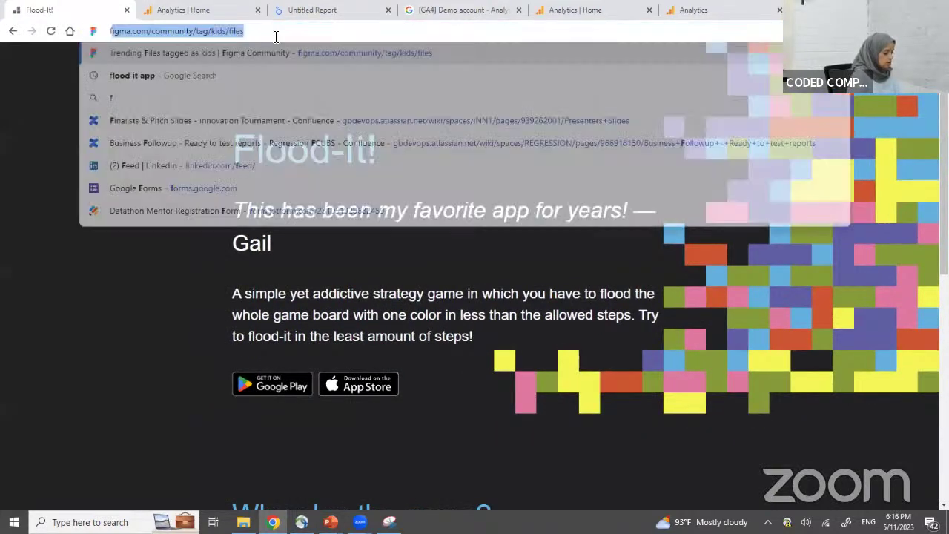
key(Return)
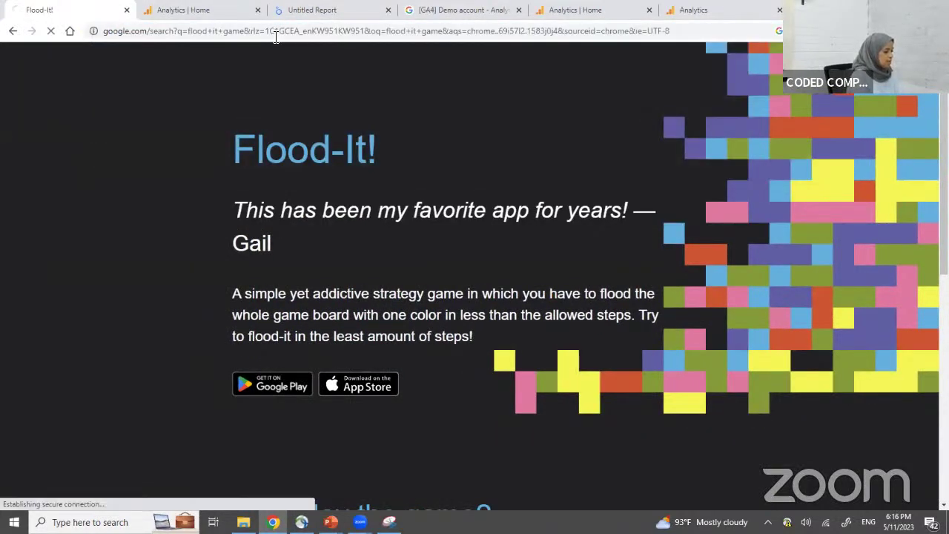
click(114, 142)
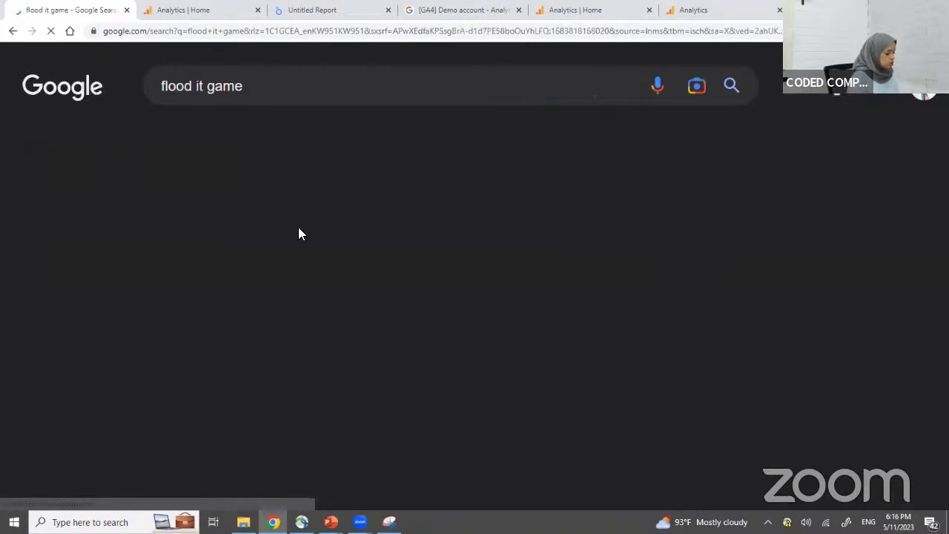
Copy the Google Play Flood-It! image and return to the report, leaving nothing selected on the canvas.
right_click(152, 297)
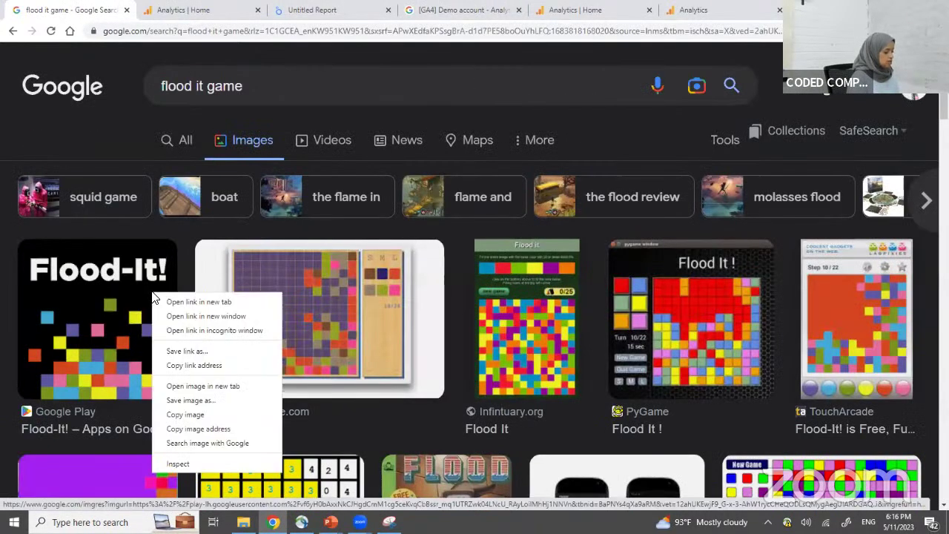
click(195, 417)
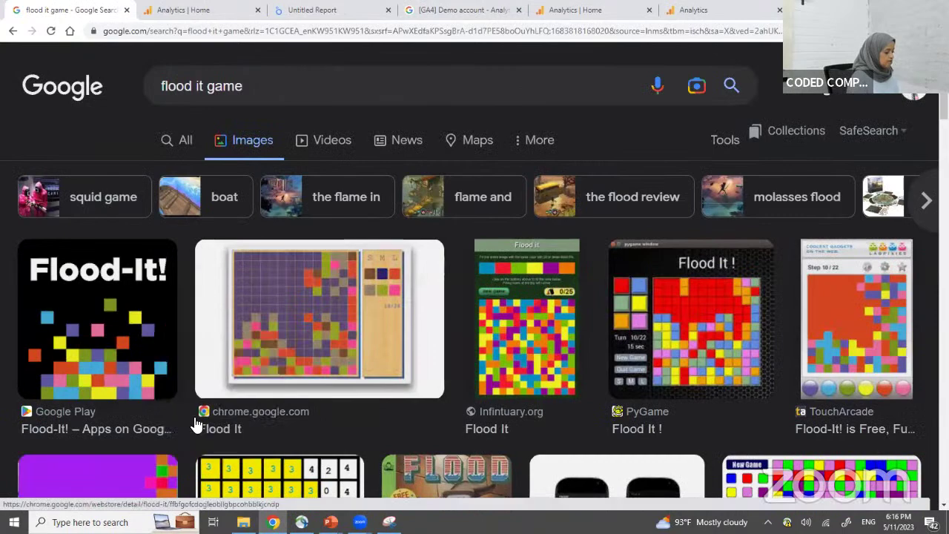
click(314, 11)
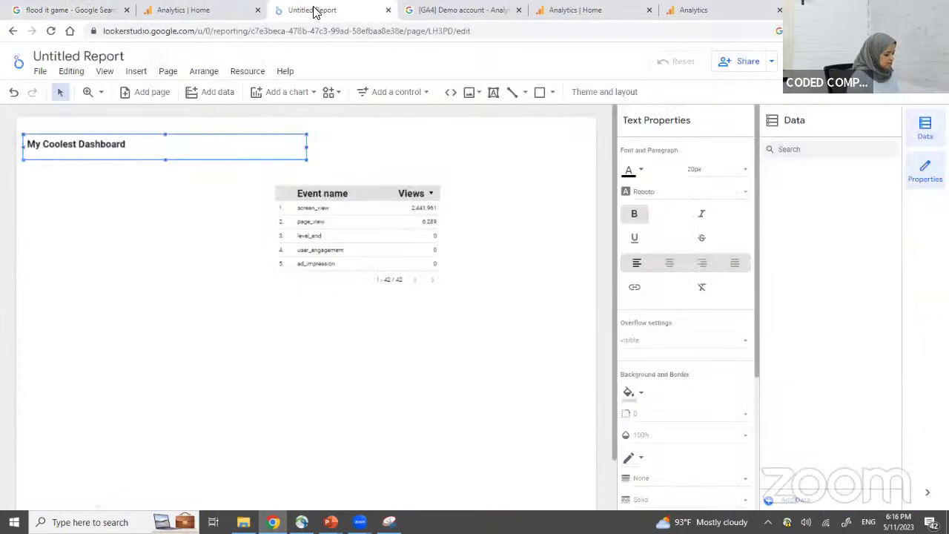
click(198, 241)
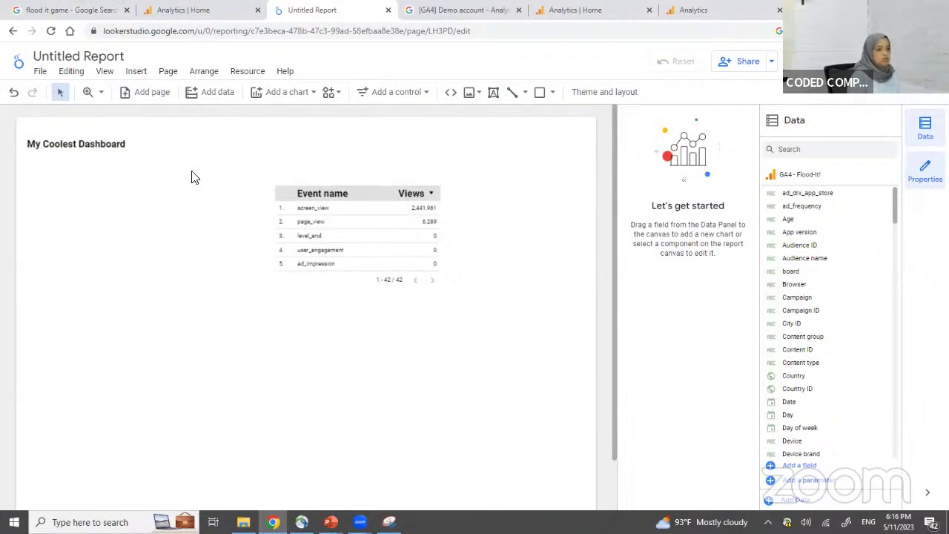
Save the Google Play Flood-It! image from the image results to the Downloads folder as flooditgamepic.
click(89, 10)
right_click(130, 288)
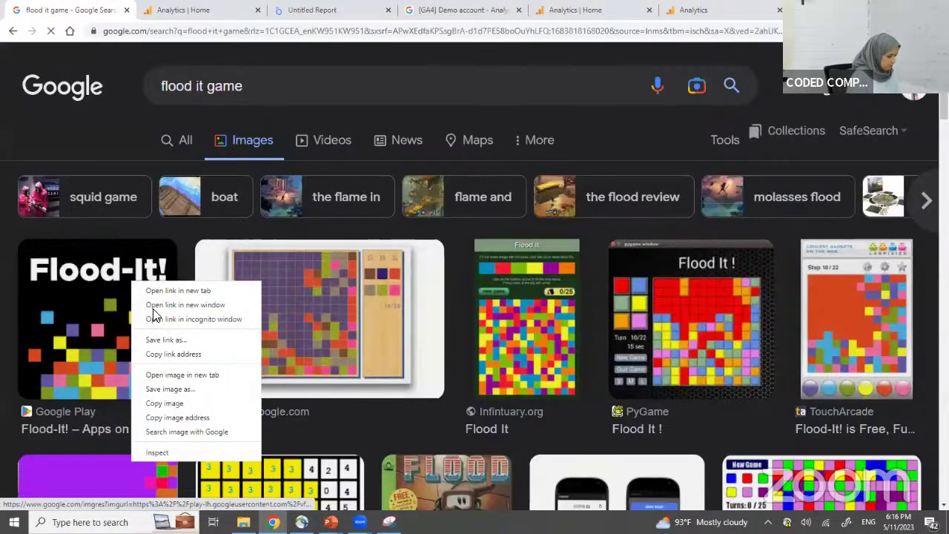
click(176, 391)
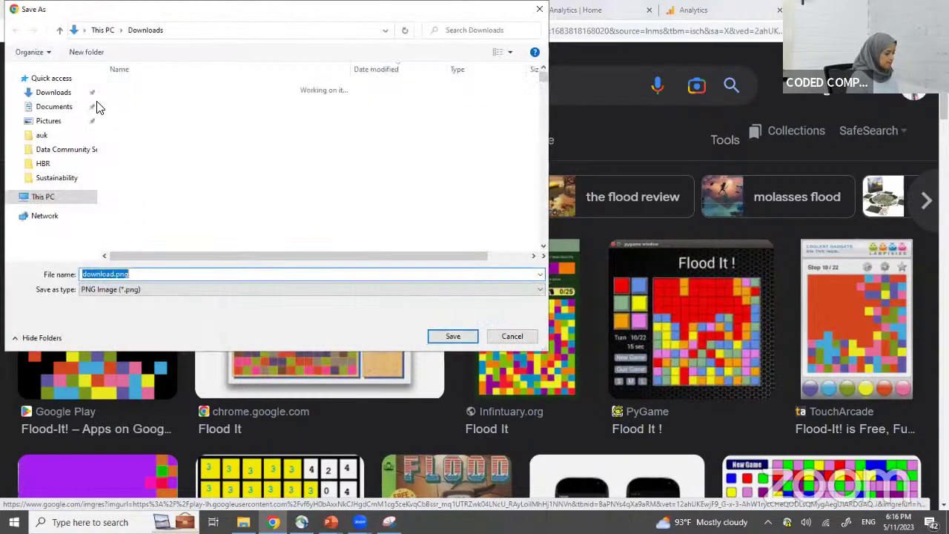
click(66, 94)
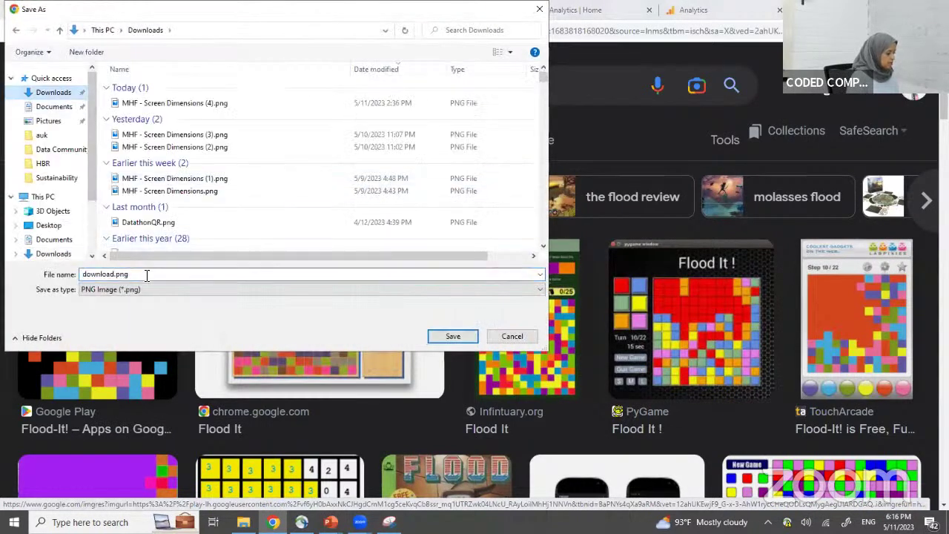
text(flood)
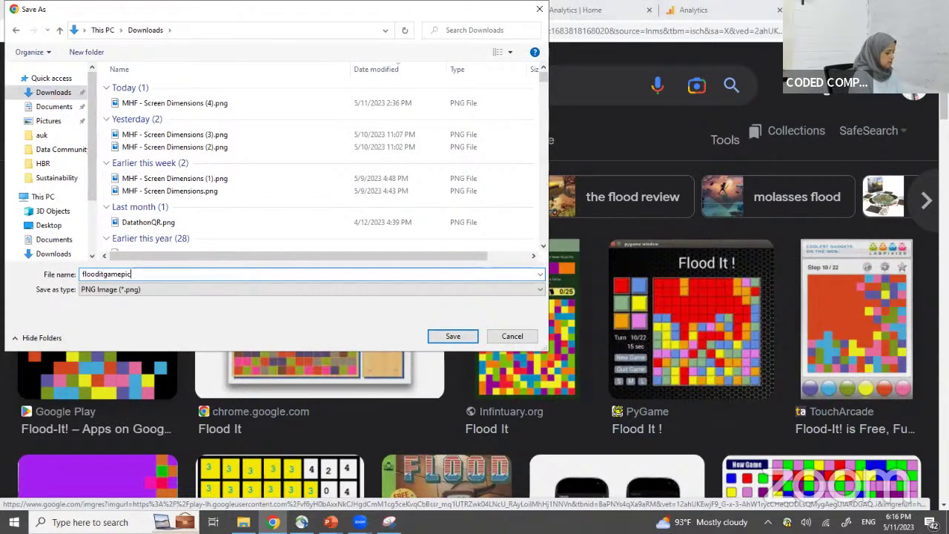
text(itgamepic)
key(Return)
Return to the Looker Studio report, upload flooditgamepic.png from the computer and place it below the dashboard title.
click(297, 11)
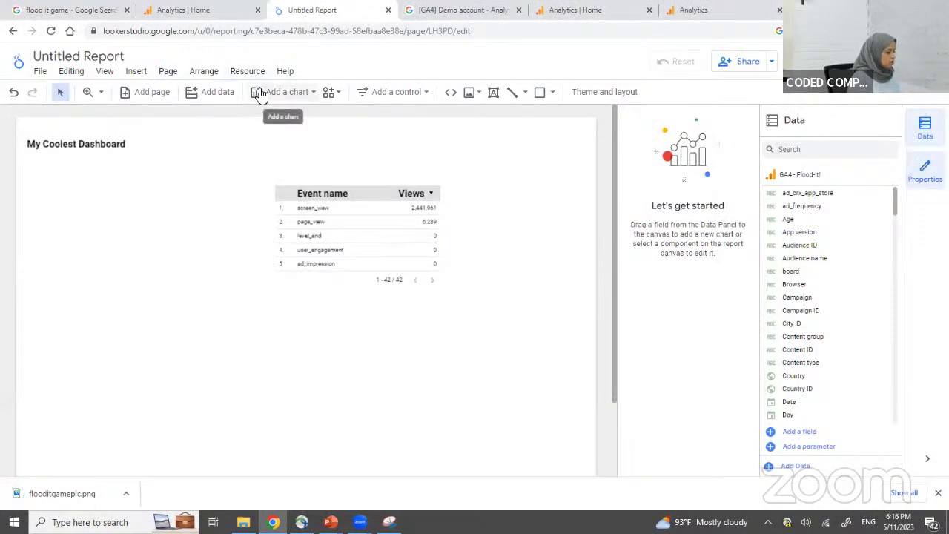
click(469, 93)
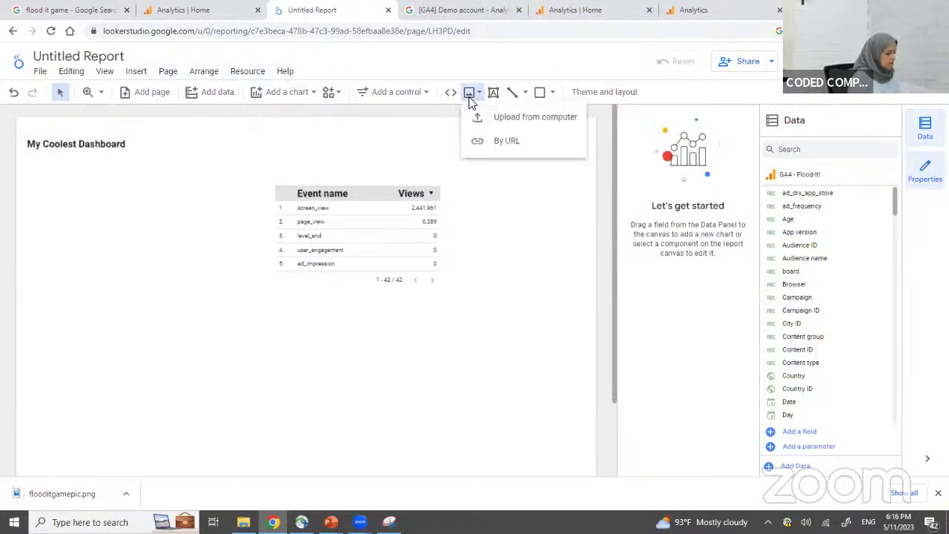
click(482, 117)
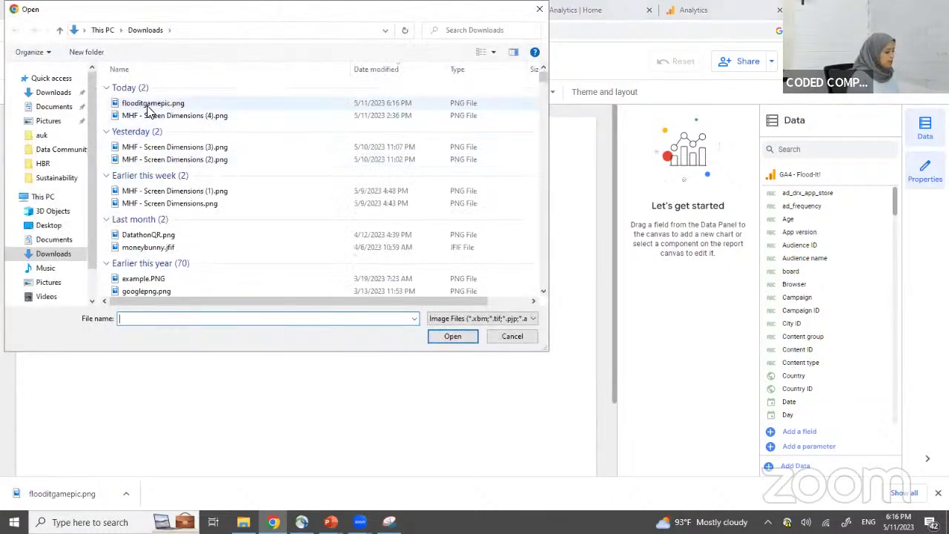
double_click(148, 104)
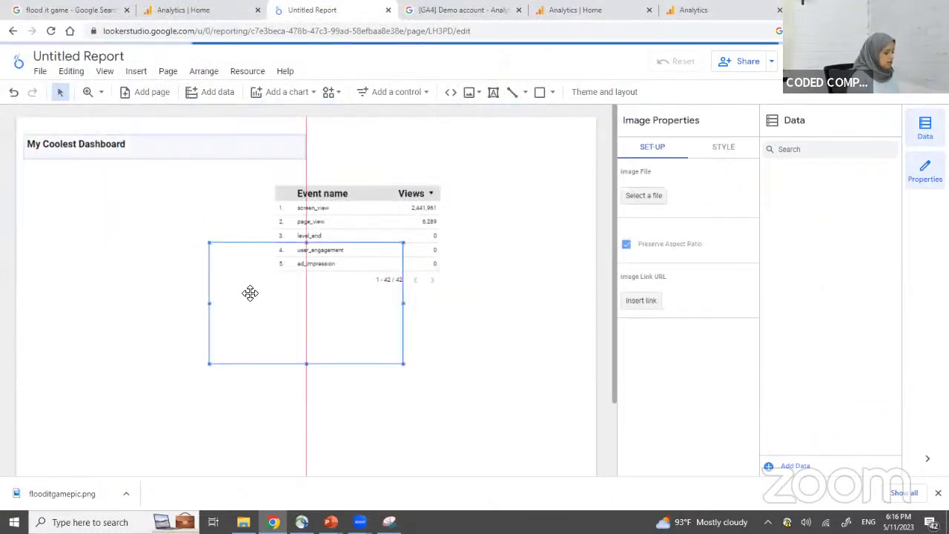
drag(247, 292, 70, 215)
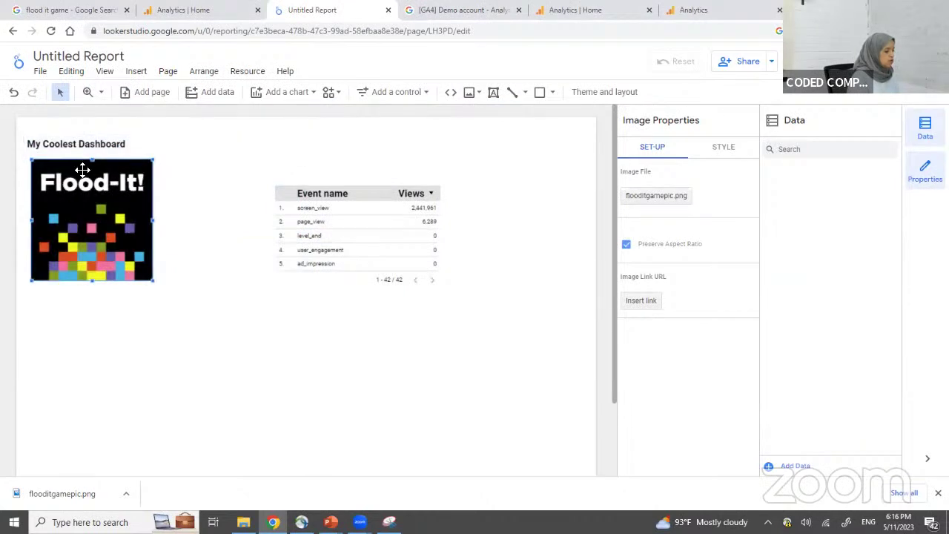
Move the title to the right of the Flood-It! image and shift the image up into the page's upper-left corner.
click(68, 143)
drag(64, 136, 192, 140)
drag(121, 201, 110, 167)
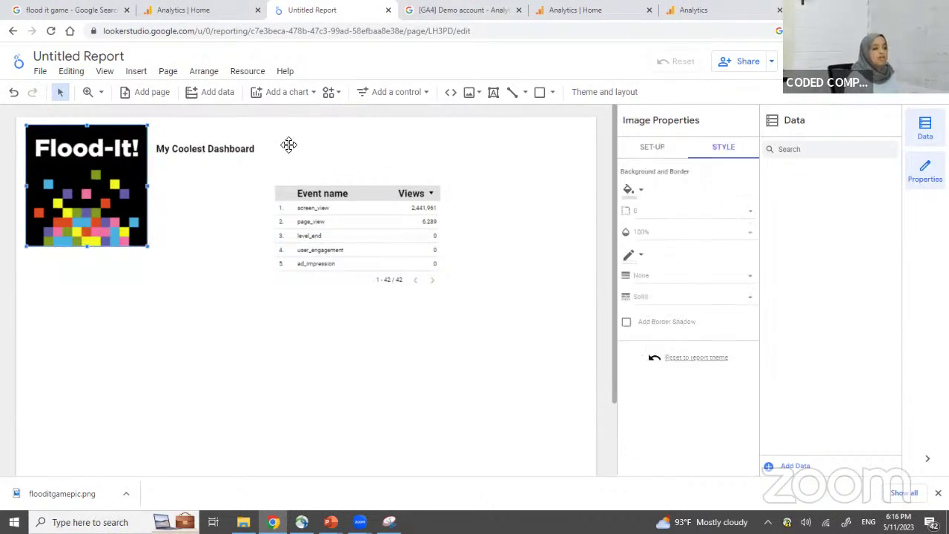
Replace the title text with "Dashboard that helps you make MONEY!", putting each word on its own line.
click(202, 141)
triple_click(187, 149)
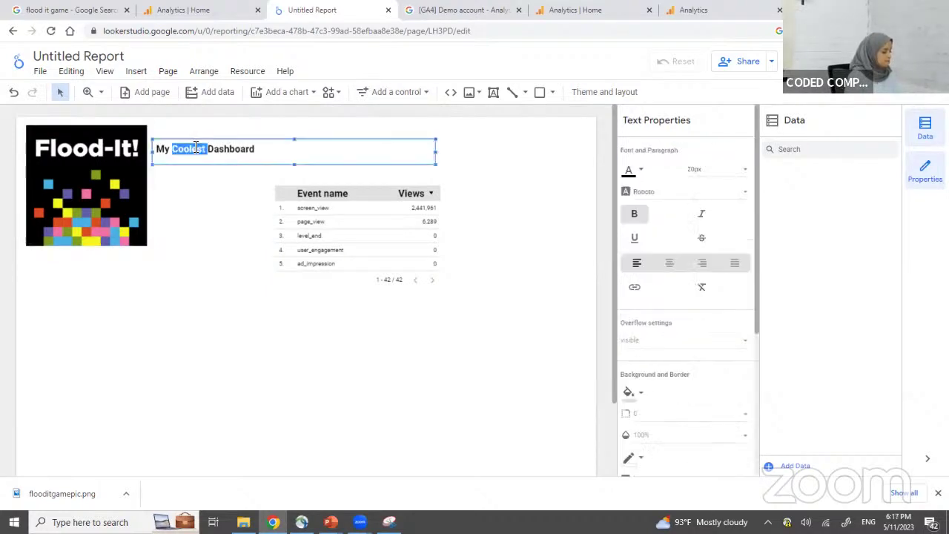
text(Dashb)
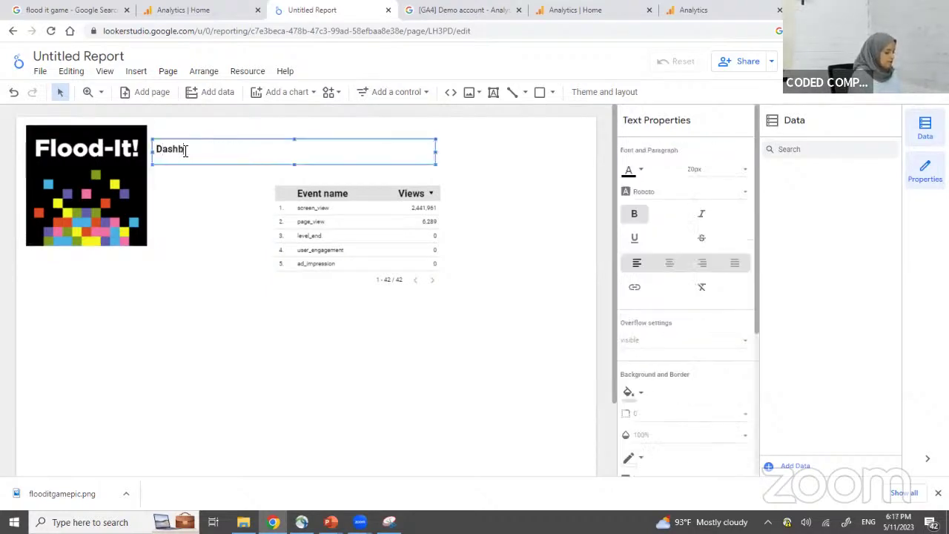
text(oard)
key(Return)
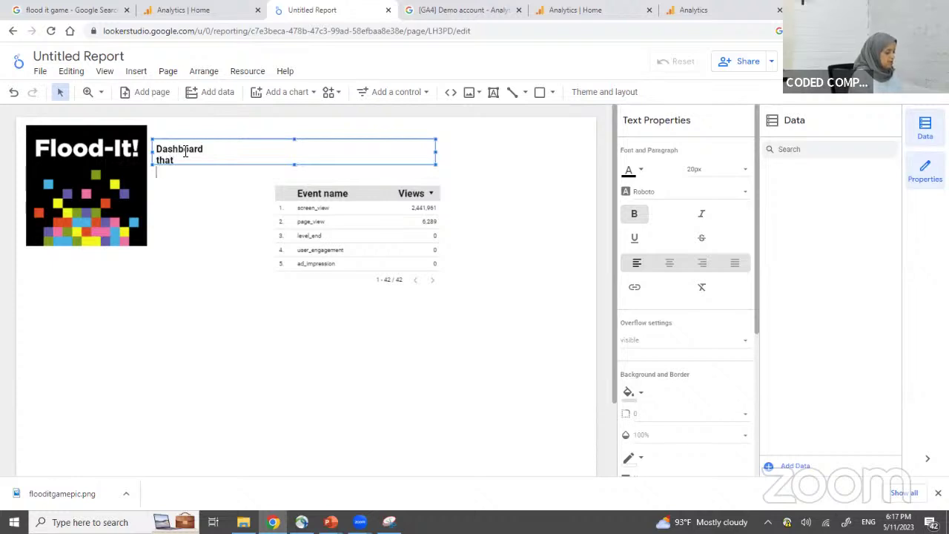
text(helps you make)
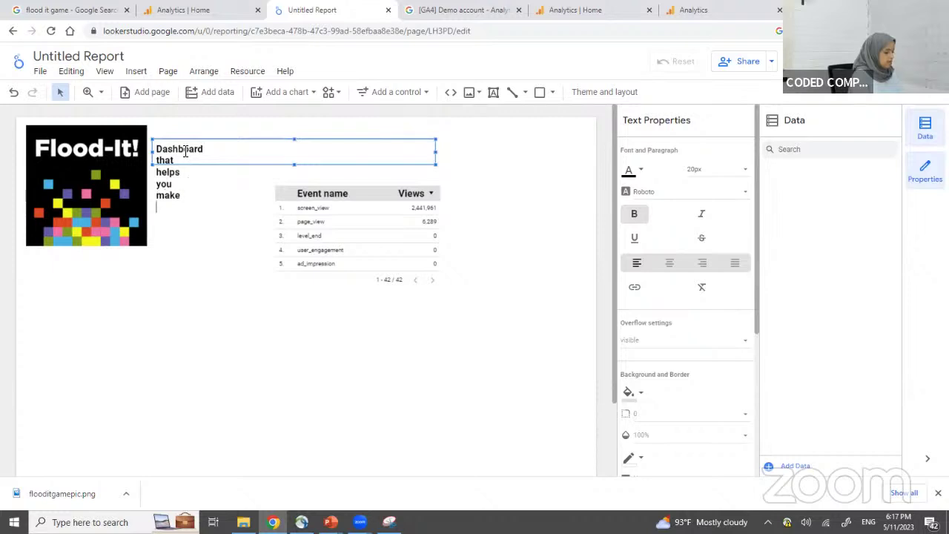
text(MONEY!)
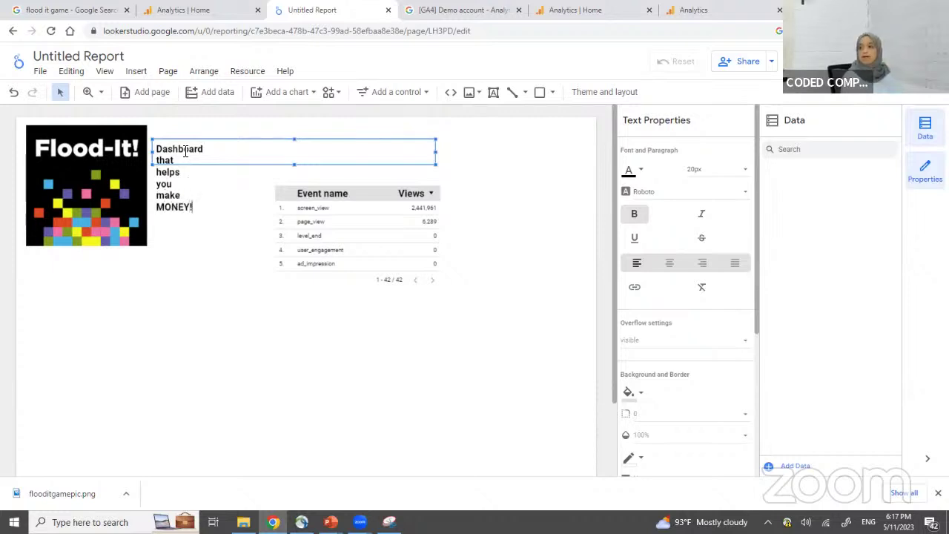
Resize the title's text box to be narrower and as deep as the image's lower edge, and move the event table up beside it.
key(ctrl+a)
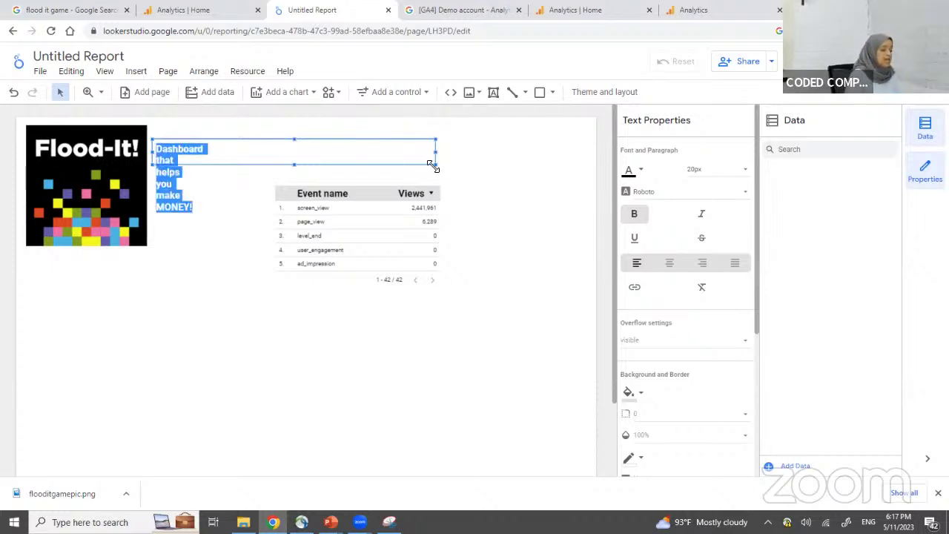
drag(434, 163, 263, 246)
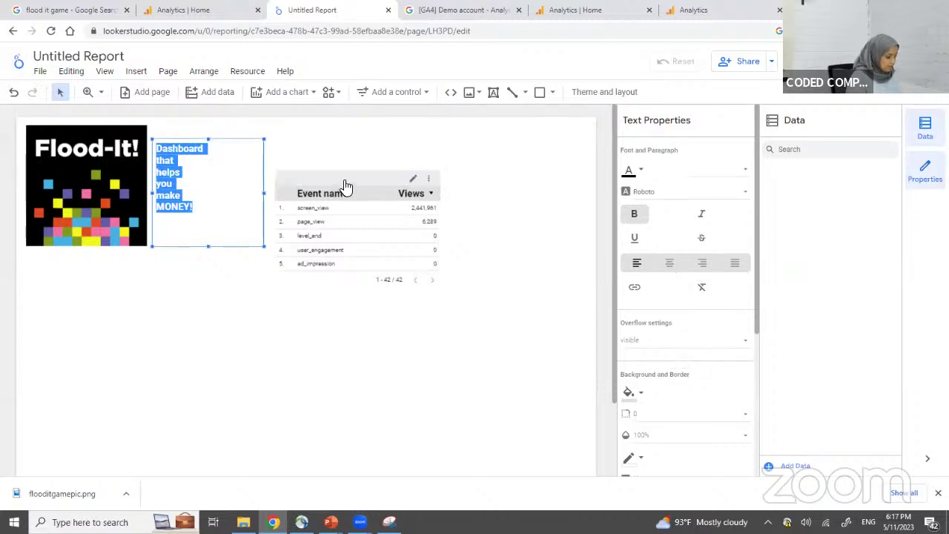
drag(346, 186, 328, 138)
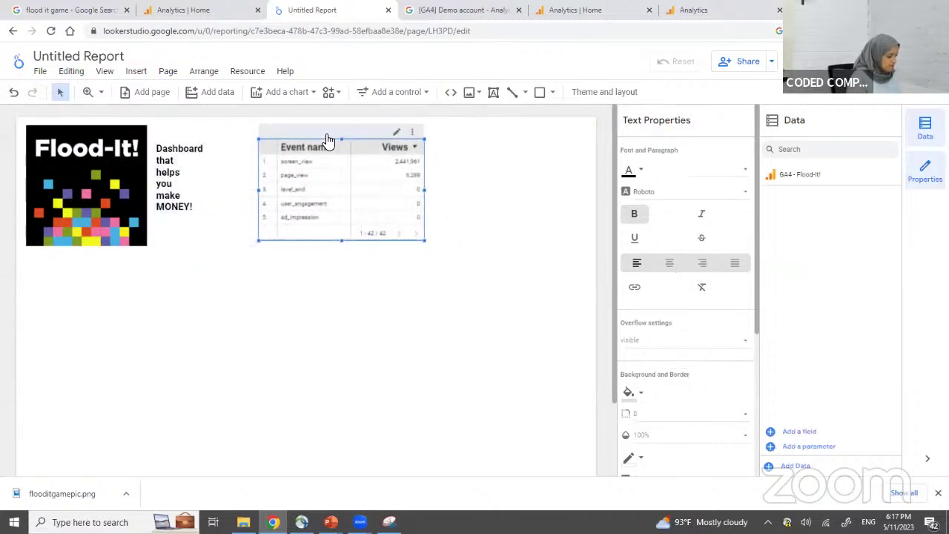
click(236, 257)
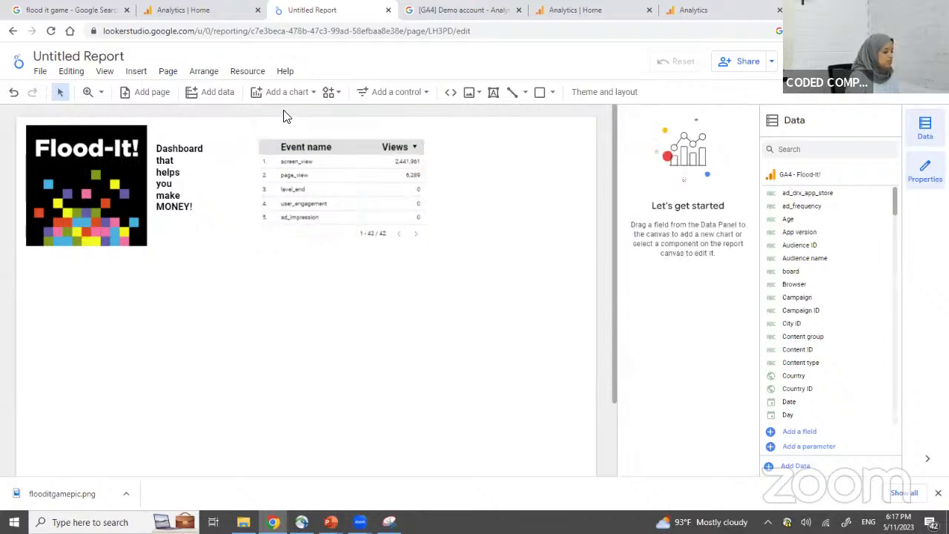
Insert a Google Maps filled map below the Flood-It! image and set its location field to Town/City.
click(295, 92)
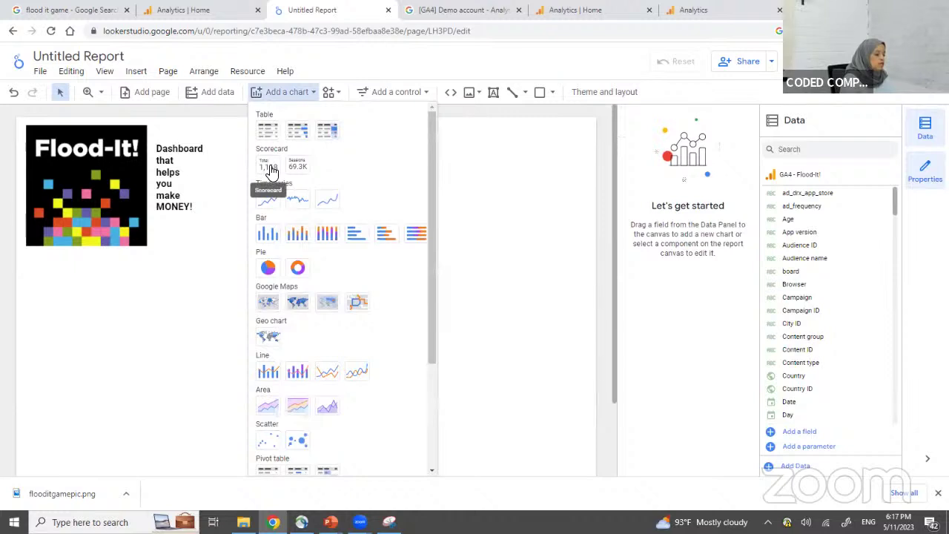
click(300, 306)
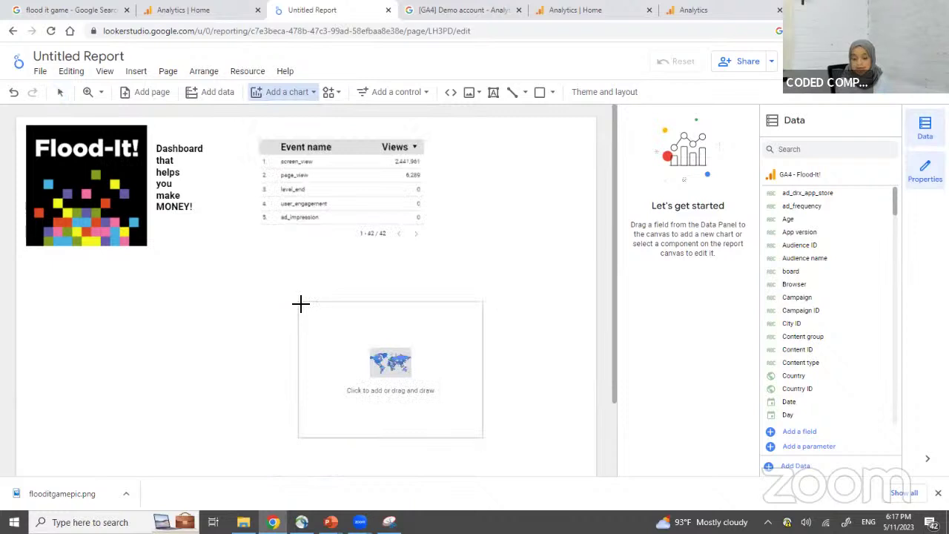
click(63, 269)
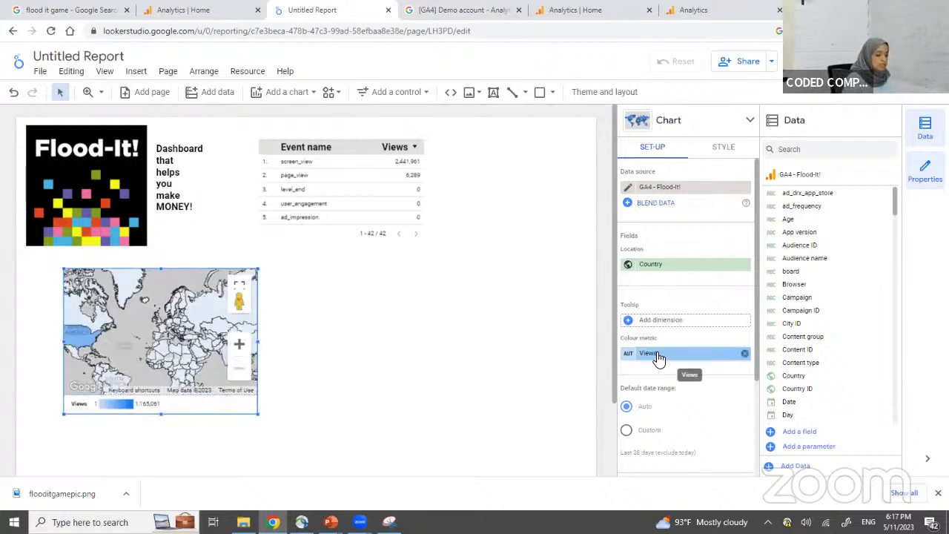
click(657, 265)
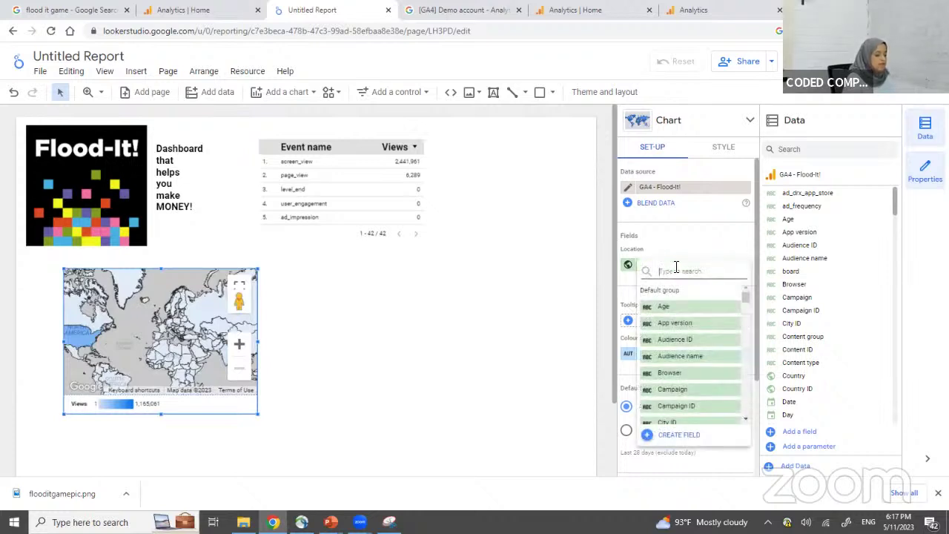
text(city)
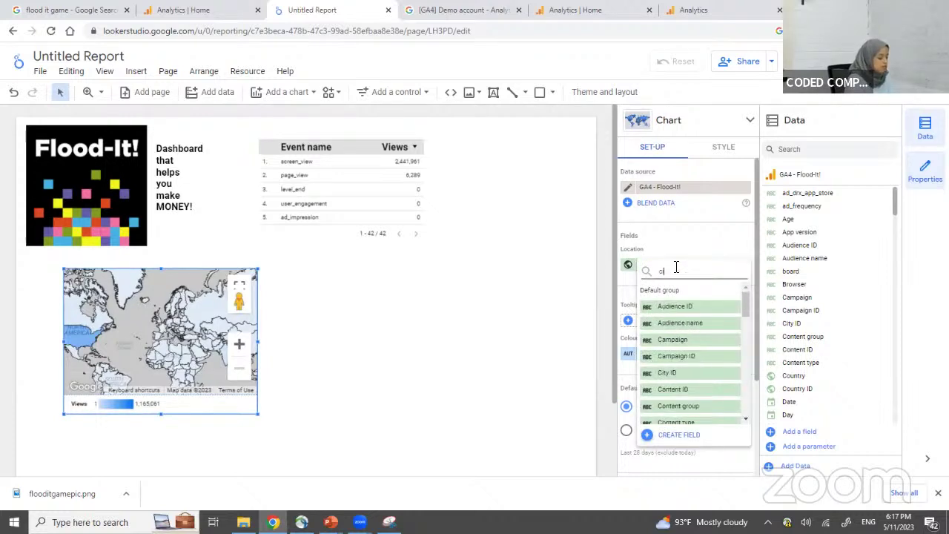
click(673, 323)
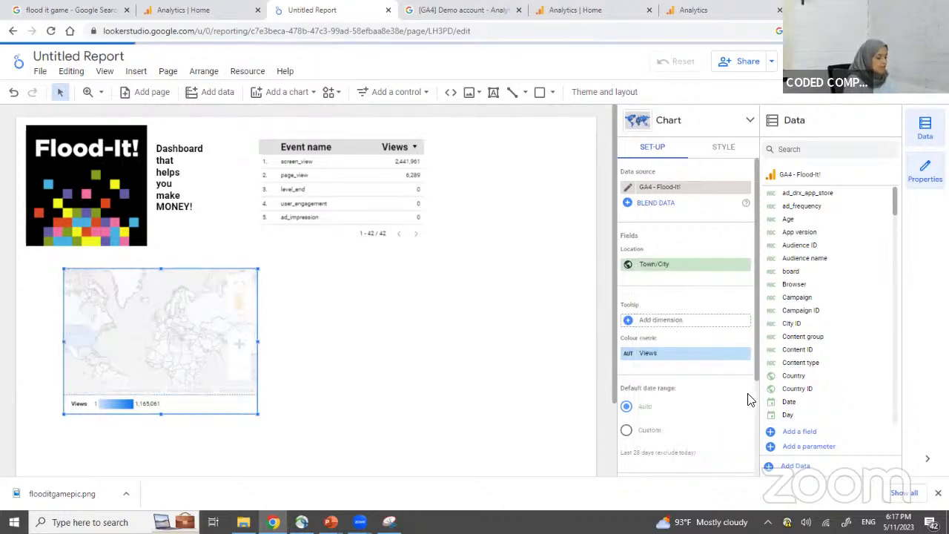
Try a filter on the map that includes only Country equal to United States, and delete the map.
scroll(754, 400, down, 2)
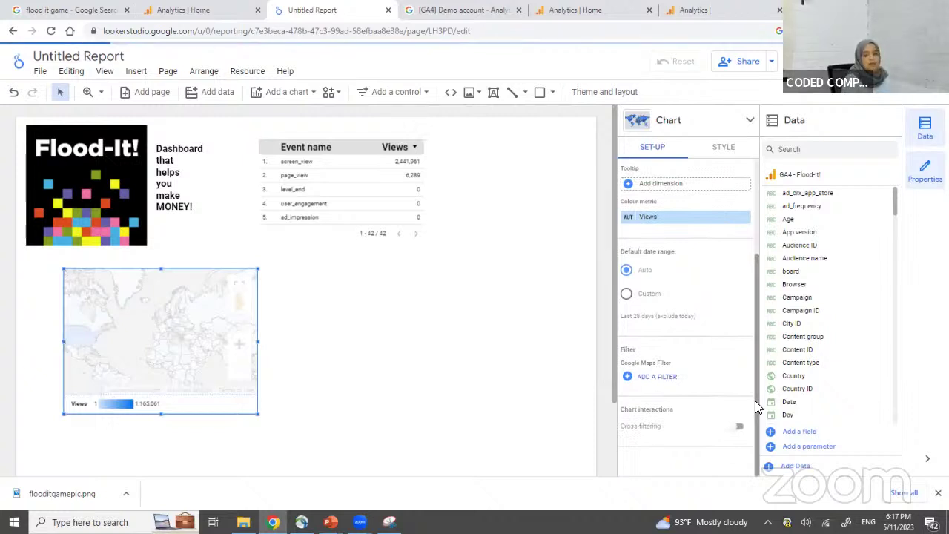
click(649, 379)
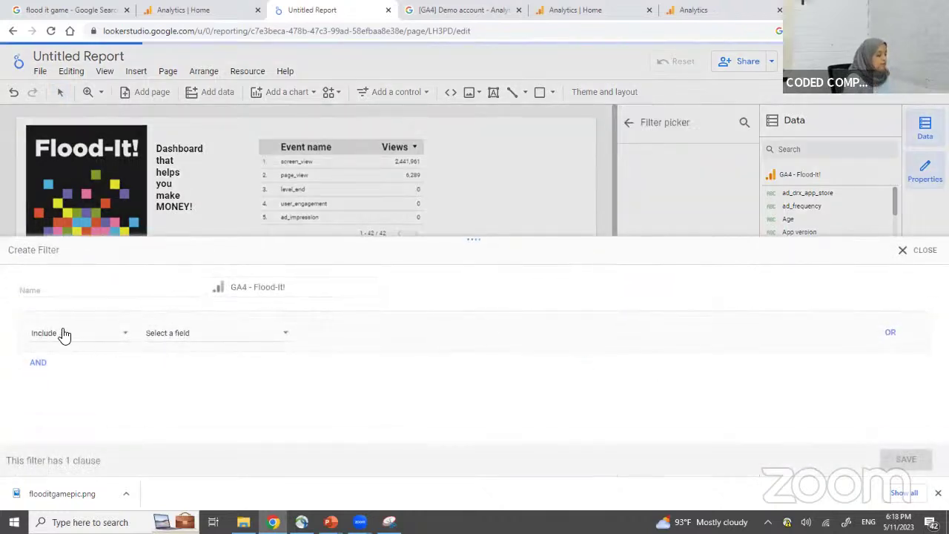
click(207, 333)
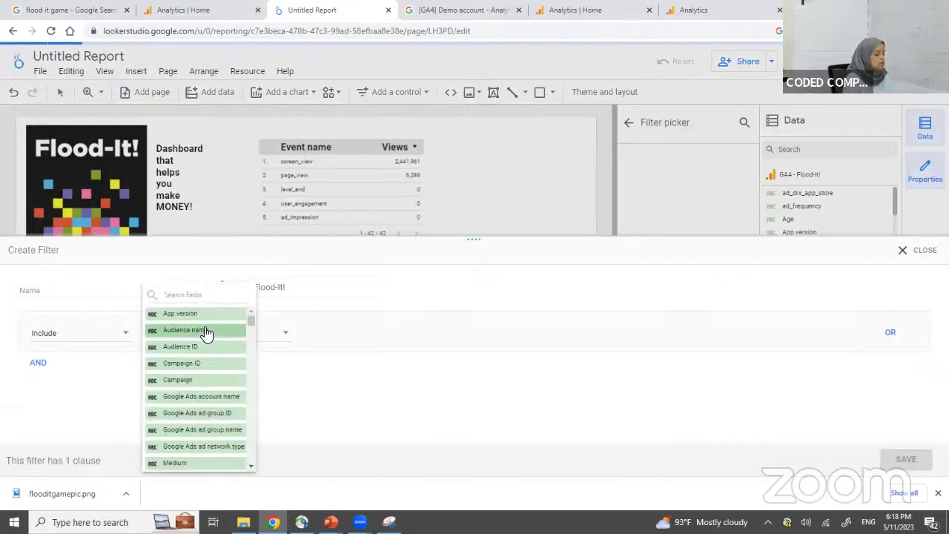
click(186, 296)
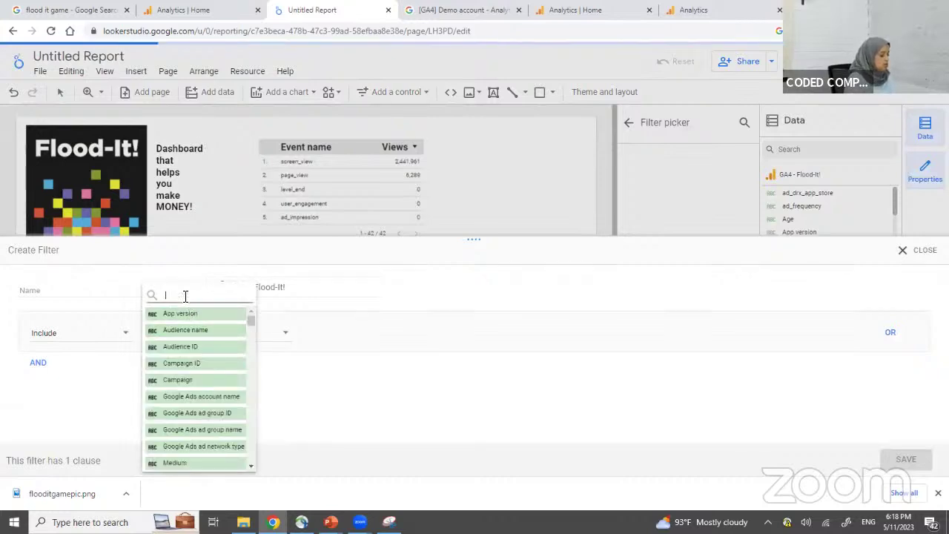
text(cou)
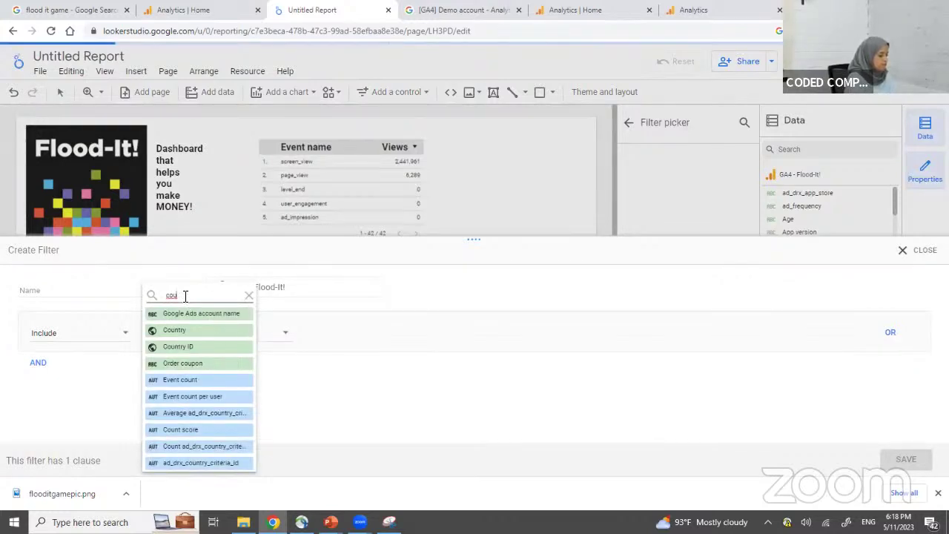
click(188, 330)
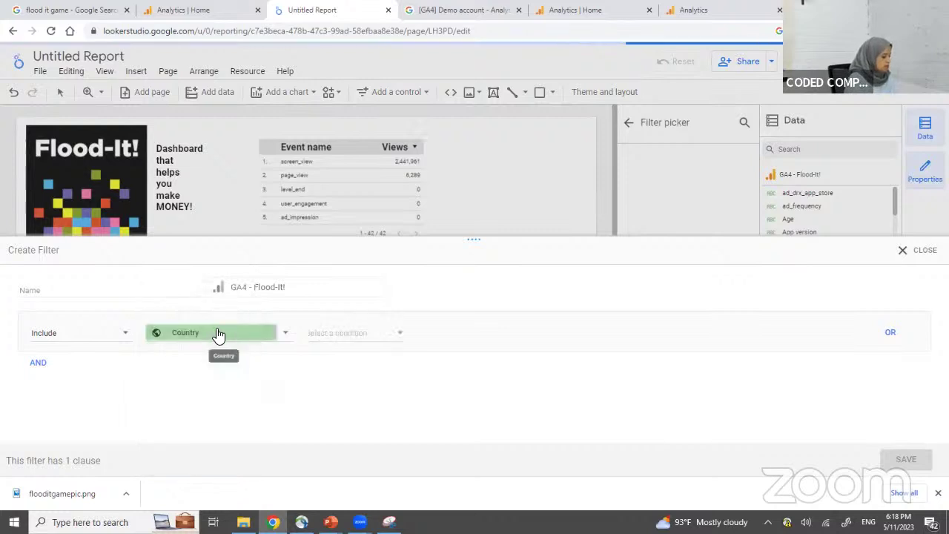
click(364, 339)
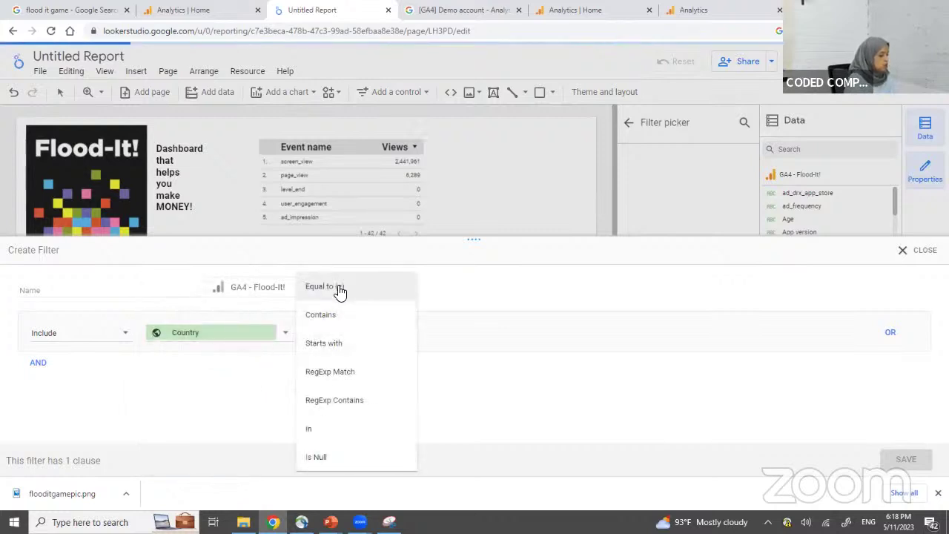
click(325, 286)
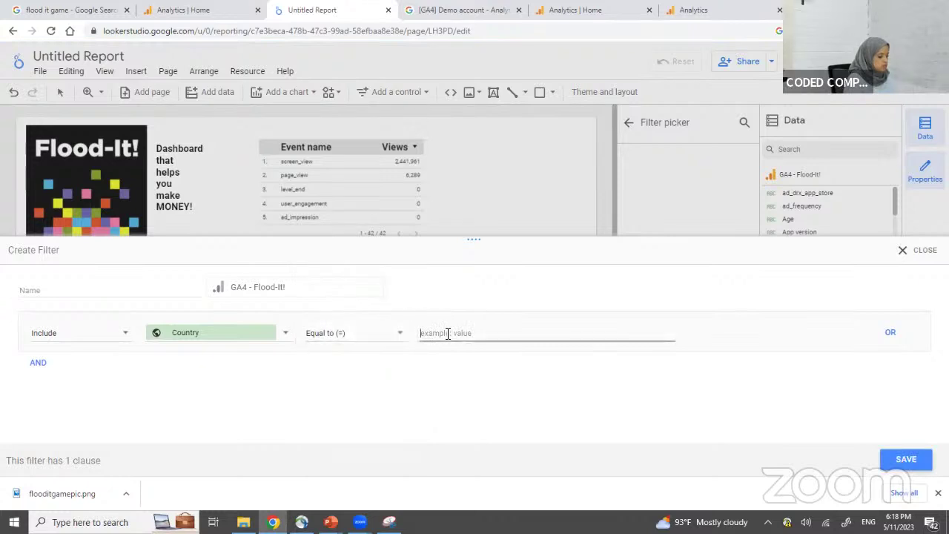
click(448, 333)
text(United States)
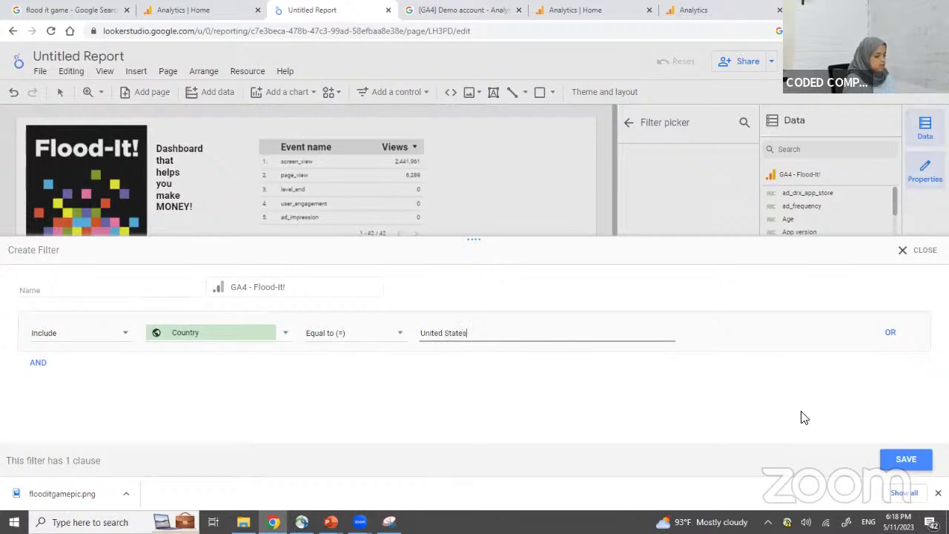
click(891, 454)
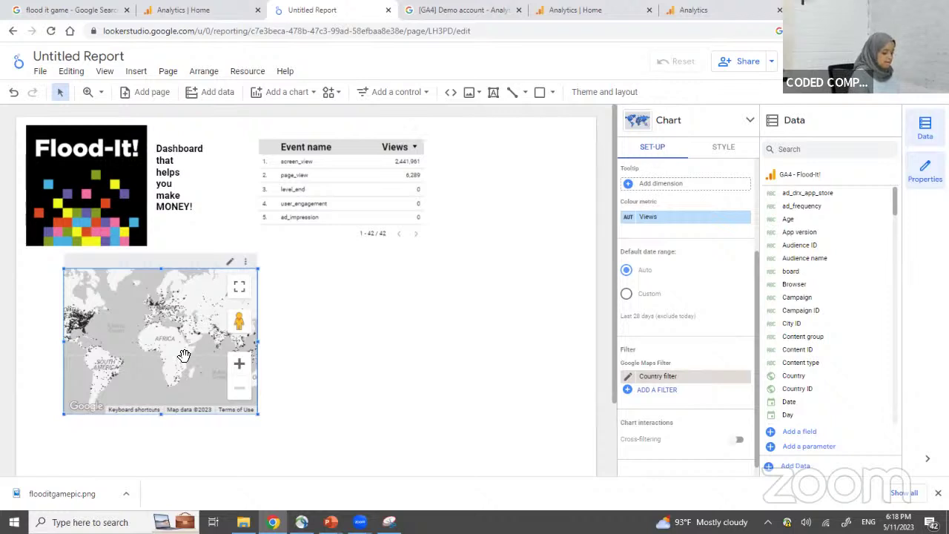
key(Delete)
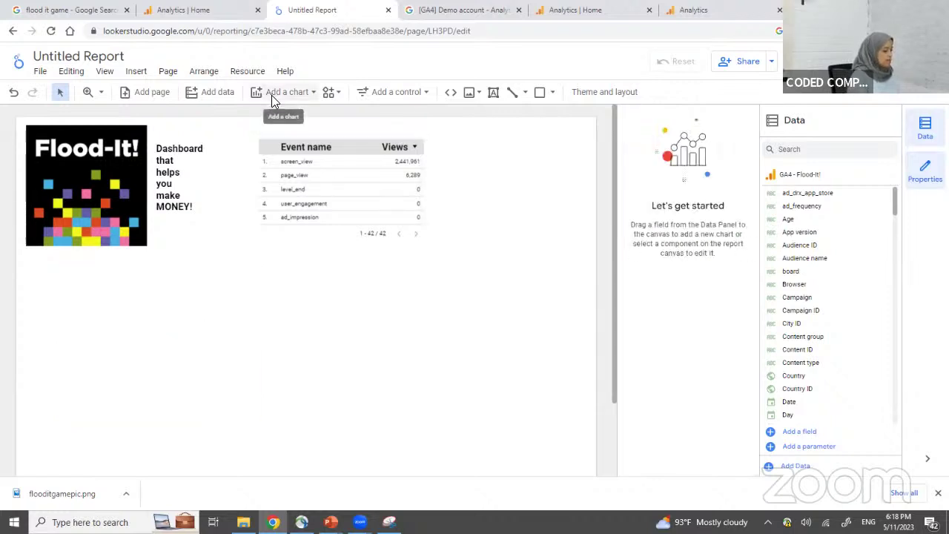
Insert a combo chart of columns and line below the Flood-It! image and set its dimension to Country.
click(271, 95)
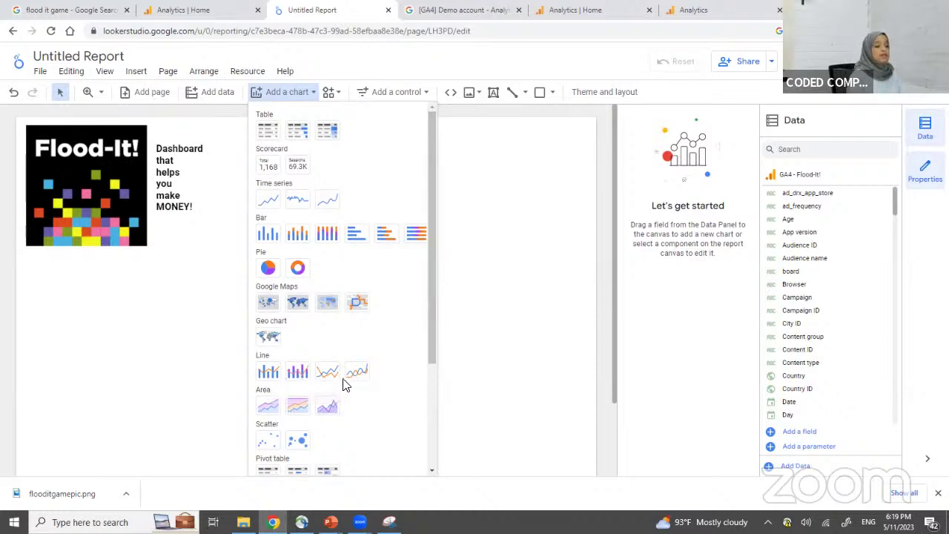
click(267, 374)
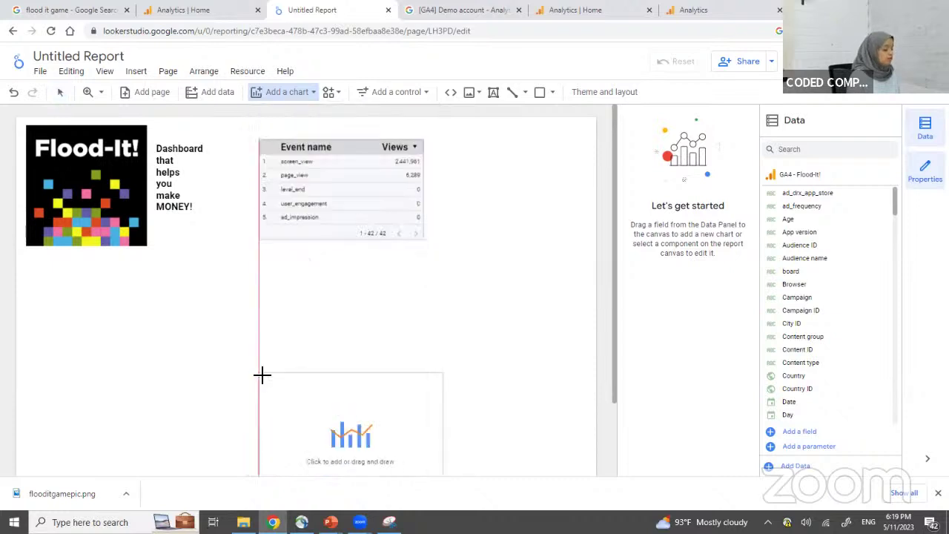
click(85, 286)
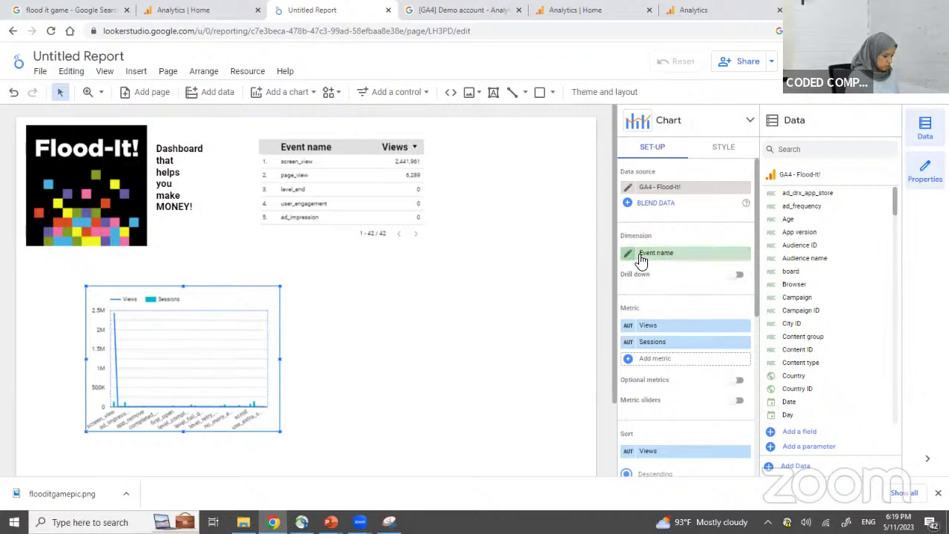
click(664, 255)
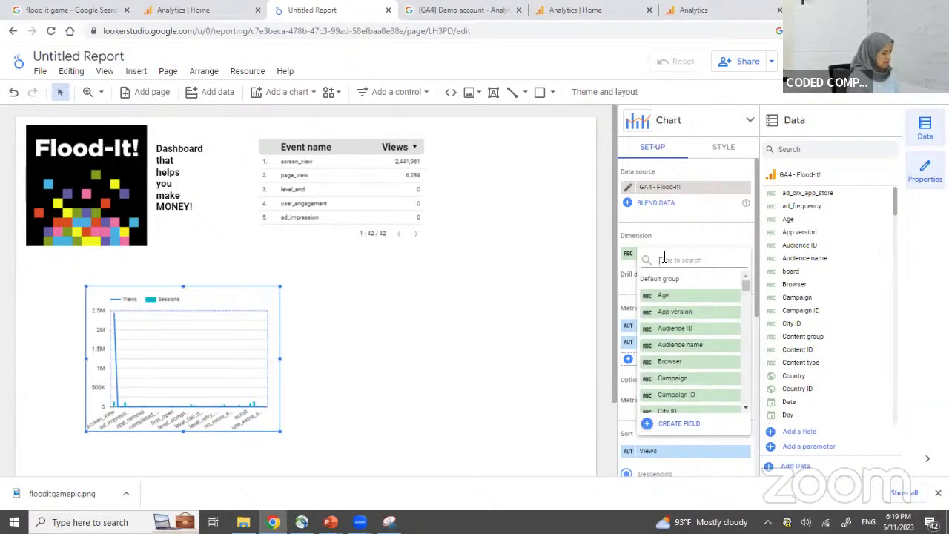
text(coun)
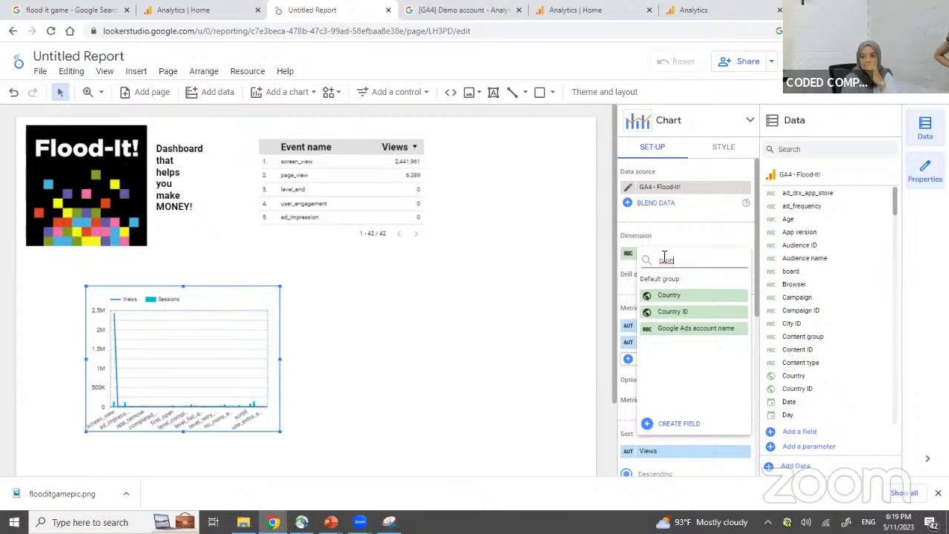
click(684, 295)
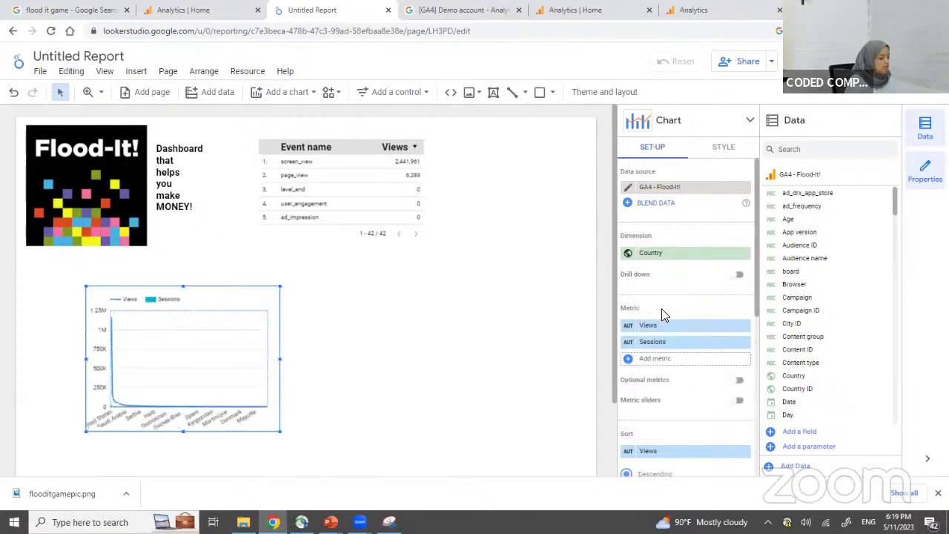
Replace the combo chart's Views metric with Total users.
click(656, 327)
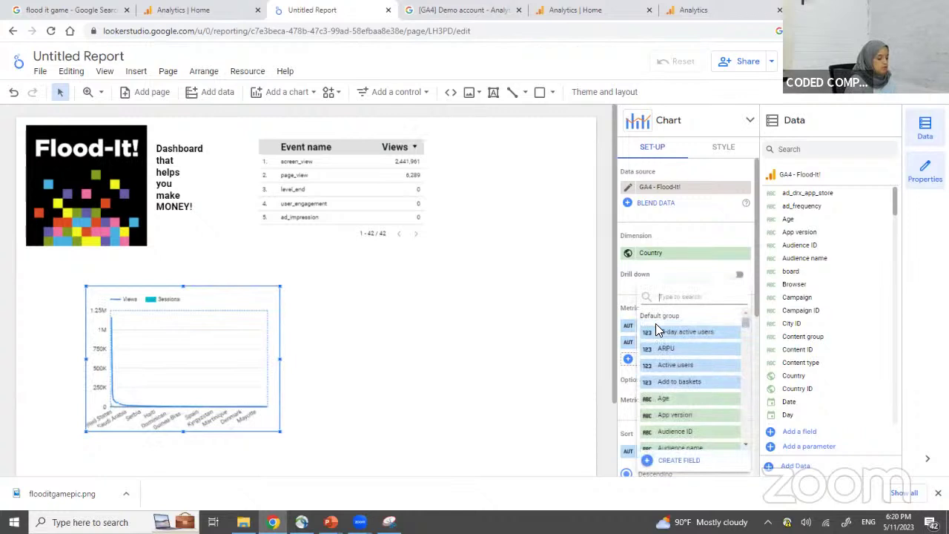
text(users)
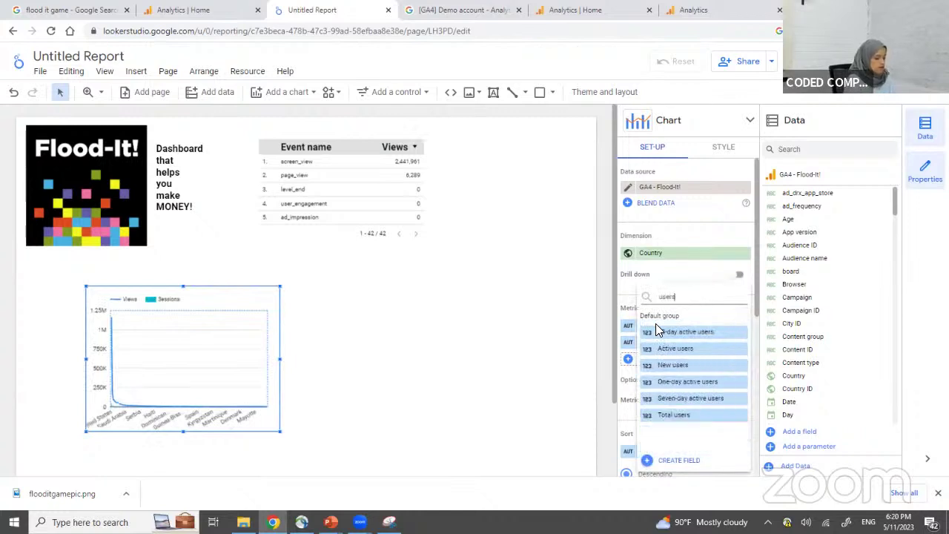
click(684, 414)
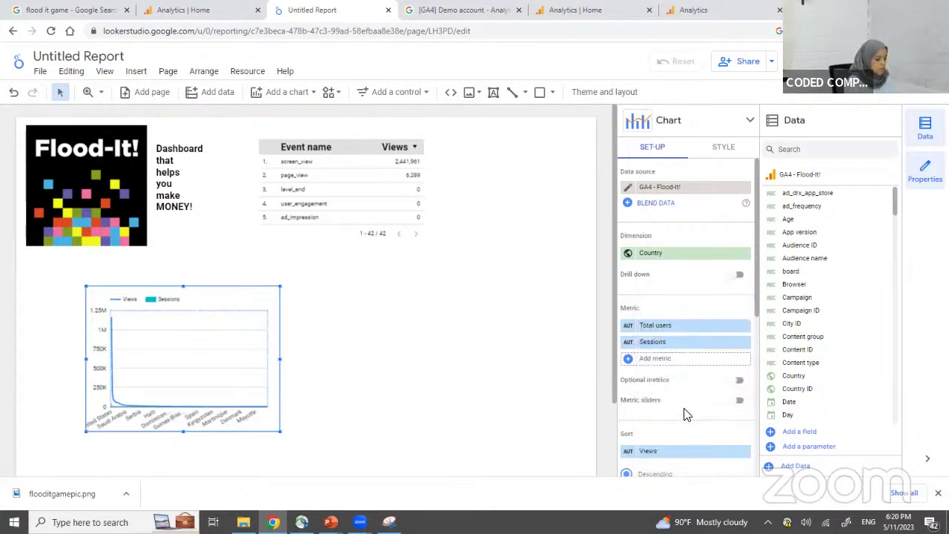
Replace the combo chart's Sessions metric with New users.
click(658, 347)
click(658, 348)
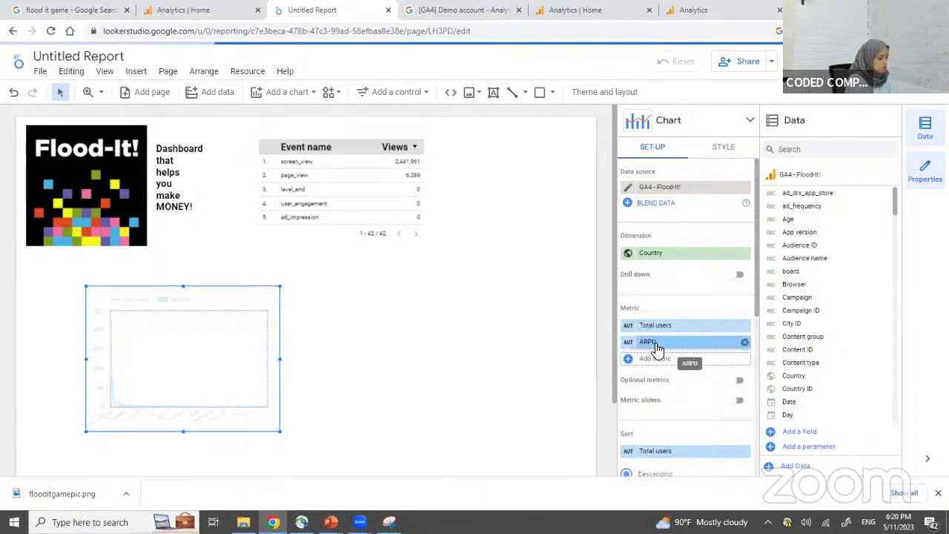
click(665, 349)
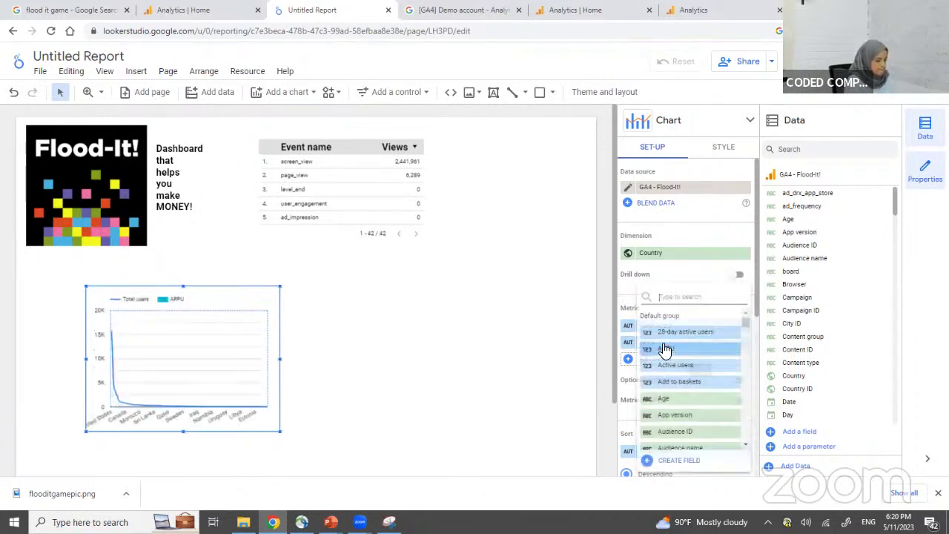
text(news)
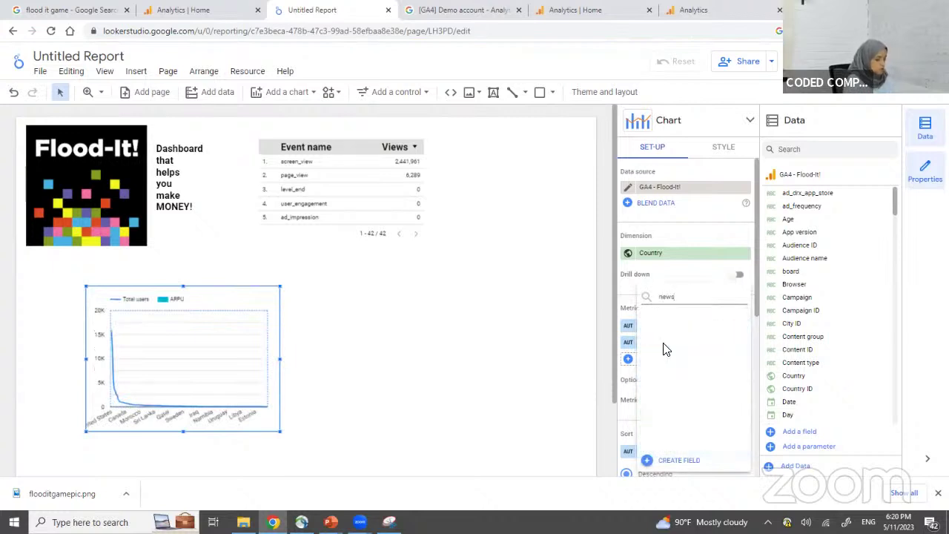
click(666, 337)
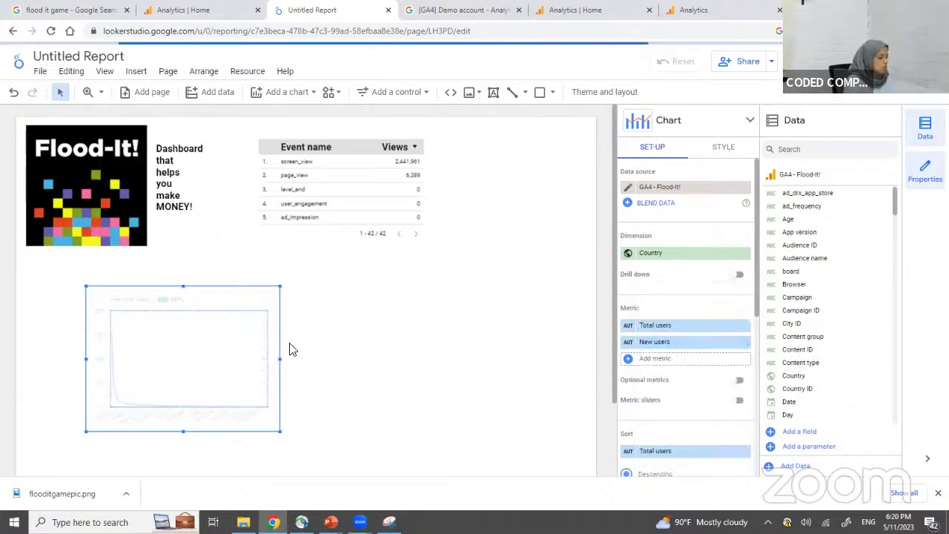
Widen the combo chart slightly and preview the report in view mode before returning to editing.
drag(281, 360, 338, 352)
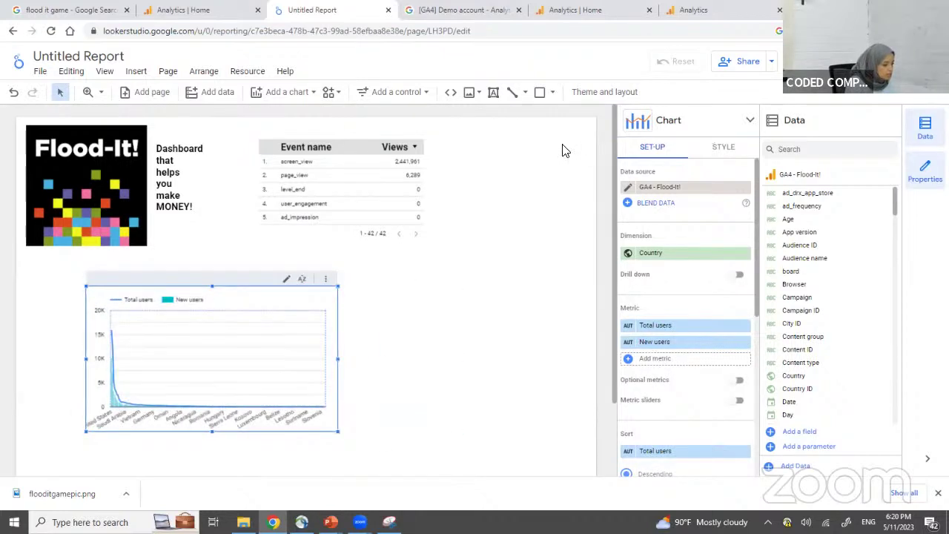
click(531, 183)
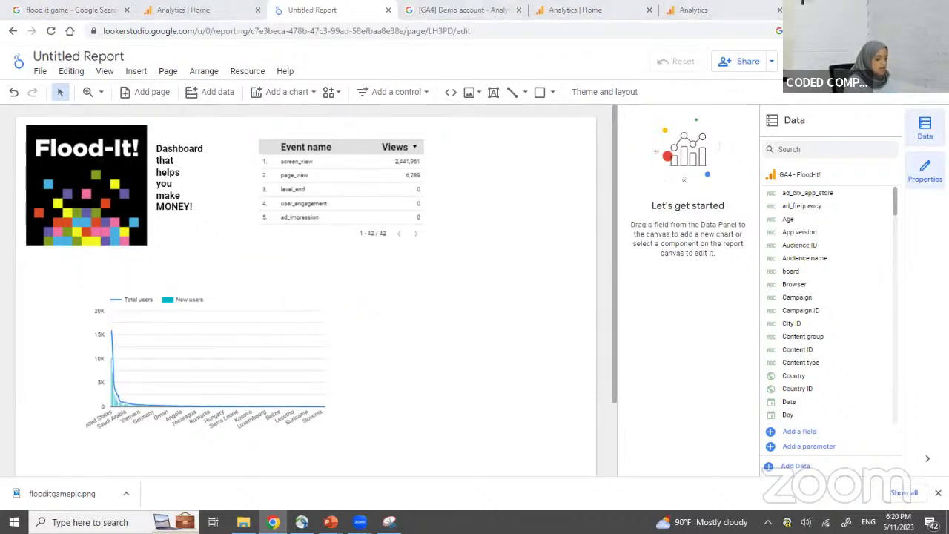
click(812, 61)
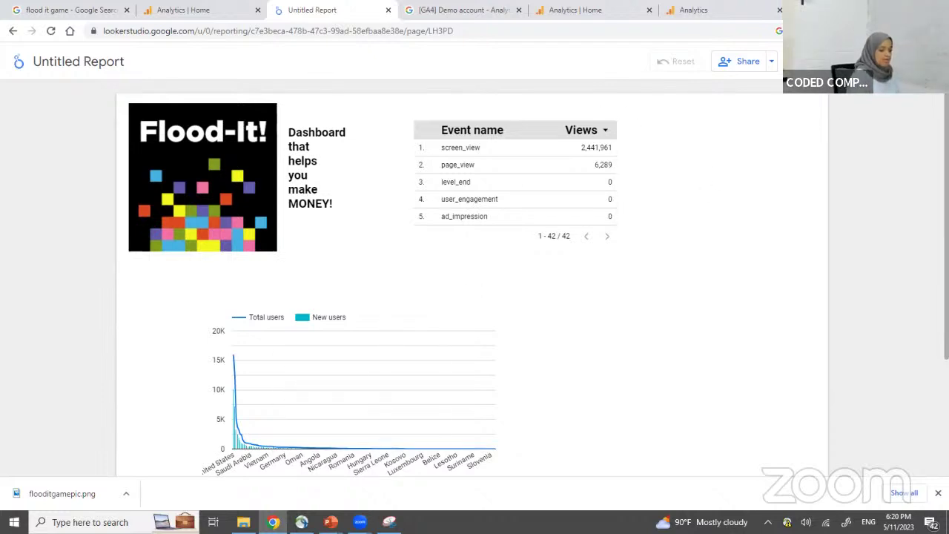
click(808, 61)
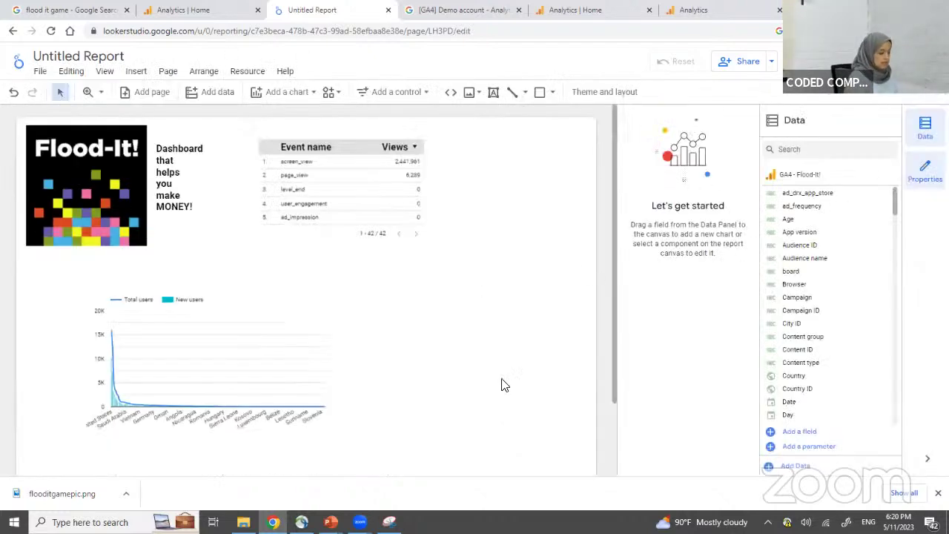
Apply the existing Country filter to the combo chart, keeping its default date range on Auto.
click(183, 350)
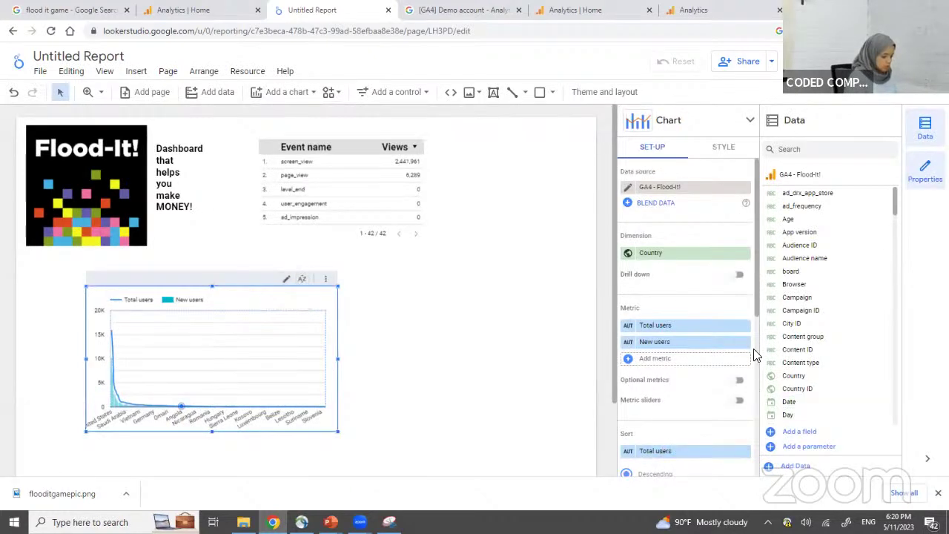
scroll(753, 298, down, 5)
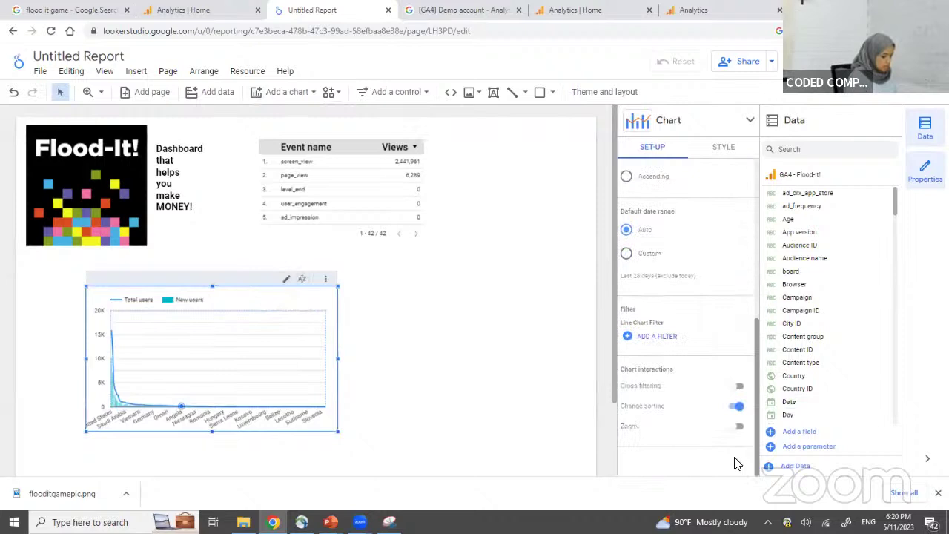
click(651, 255)
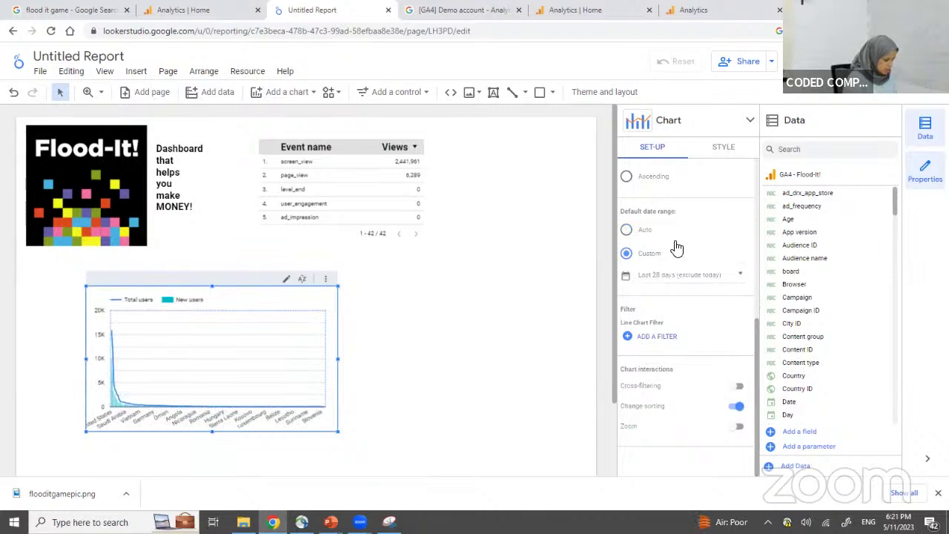
click(639, 229)
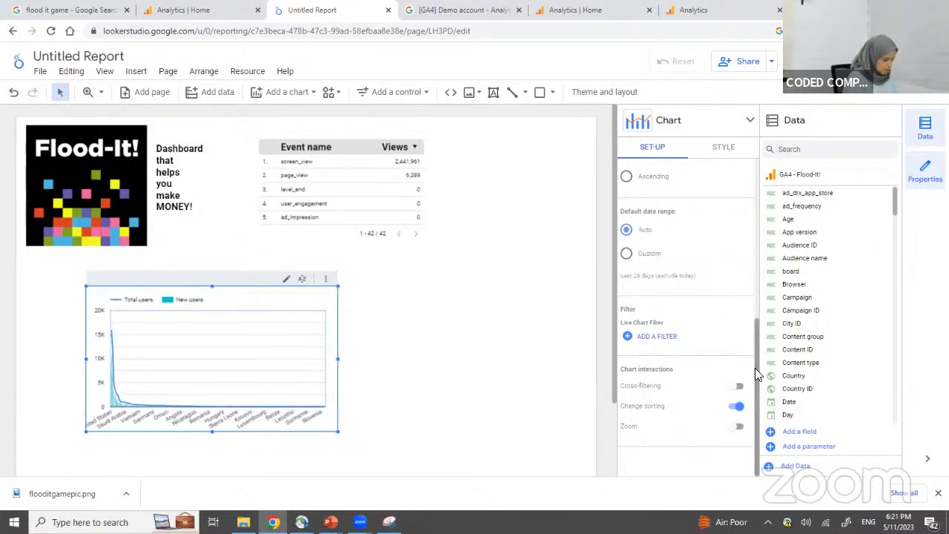
drag(754, 368, 750, 403)
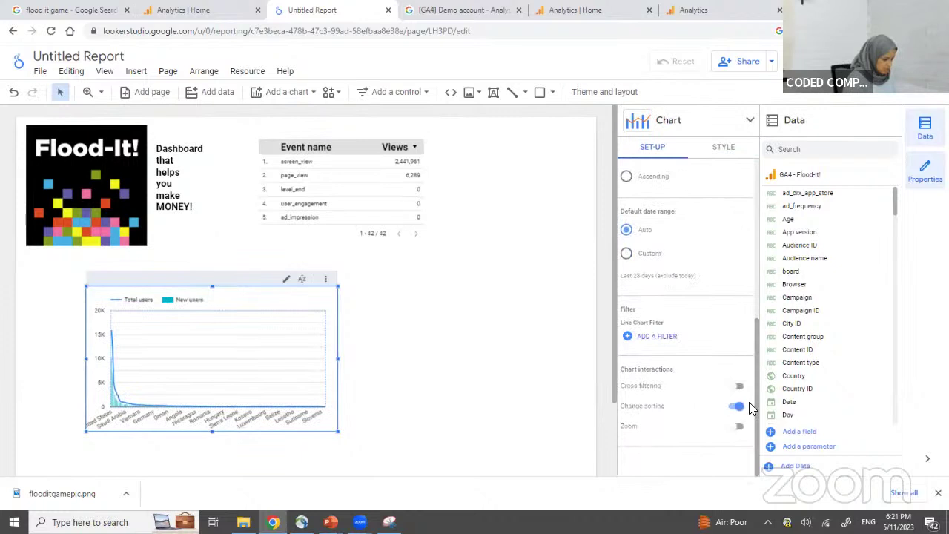
click(628, 336)
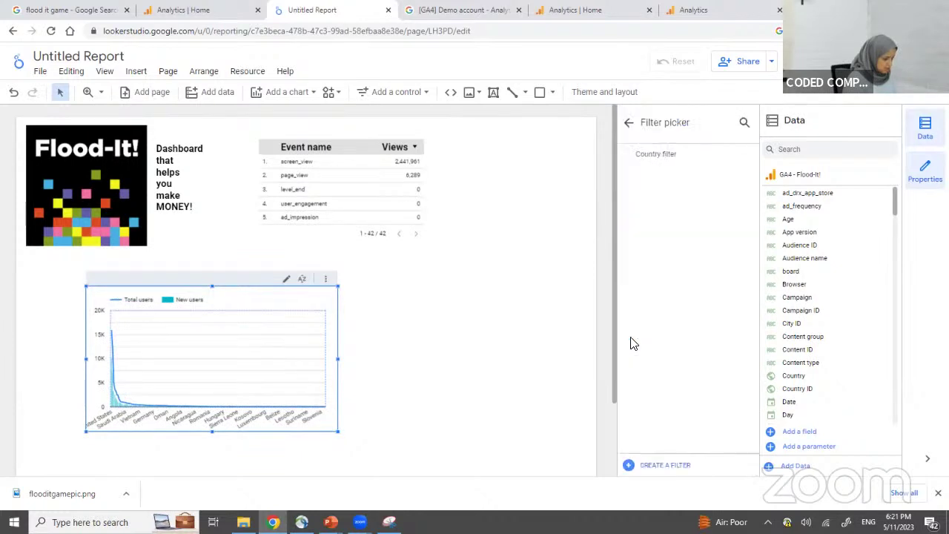
click(655, 156)
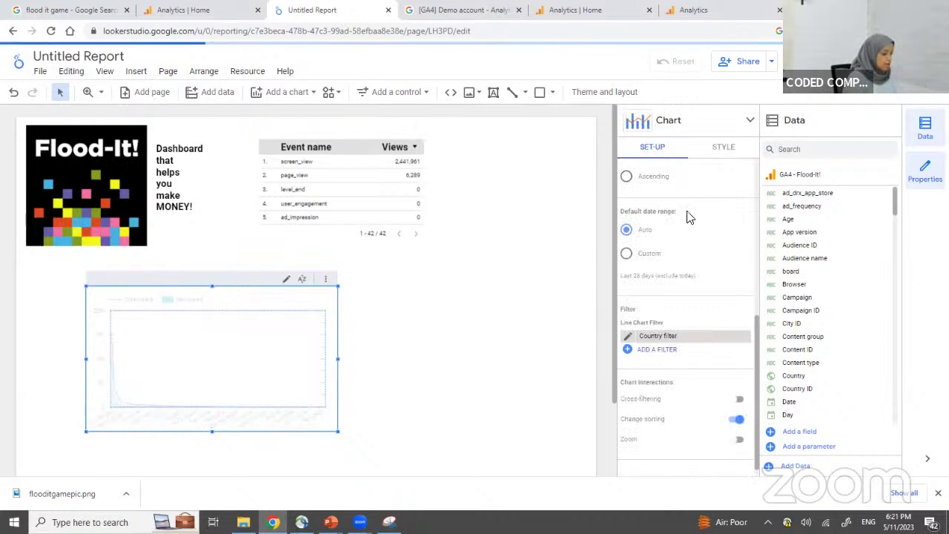
Change the combo chart's dimension from Country to Region.
click(755, 211)
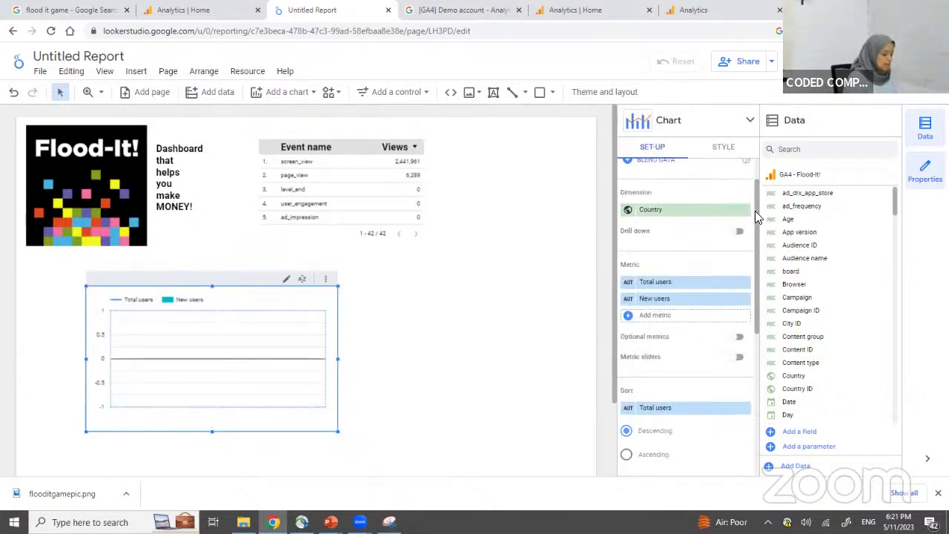
click(658, 211)
text(city)
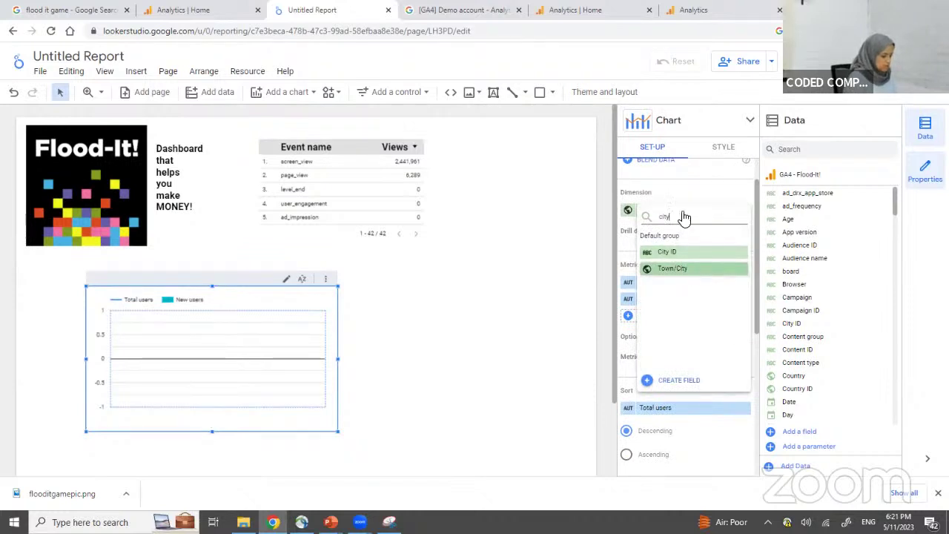
key(ctrl+a)
text(regio)
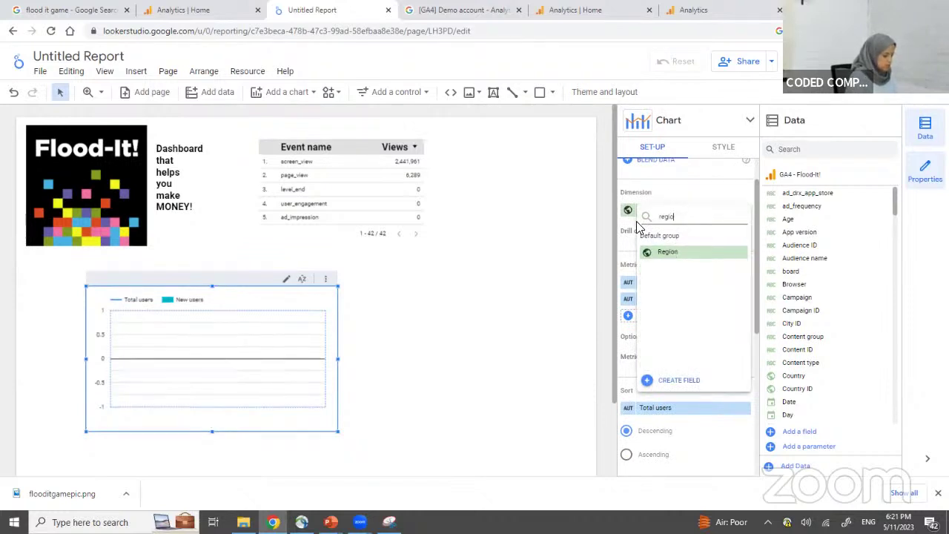
click(711, 251)
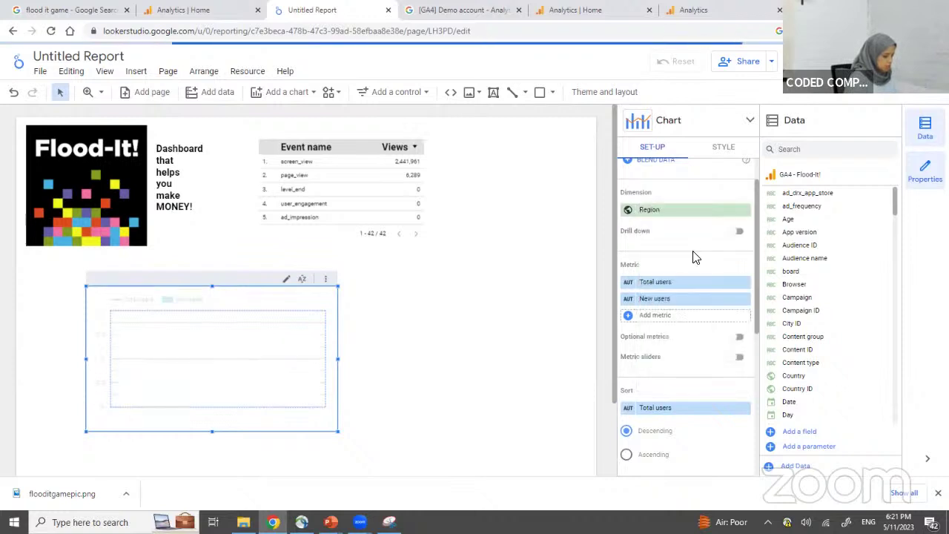
Set the Country filter's value to United States, save it, and stretch the combo chart across most of the page width.
scroll(758, 352, down, 4)
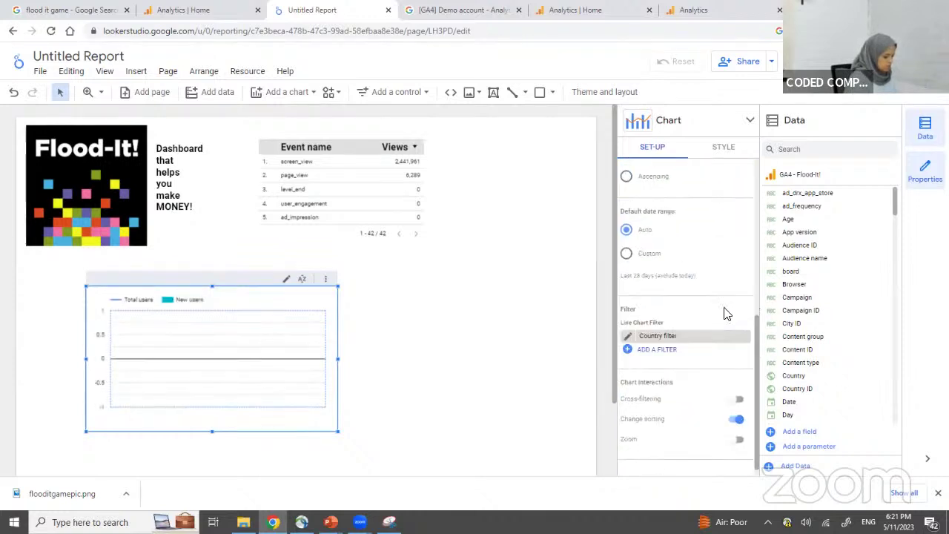
click(627, 336)
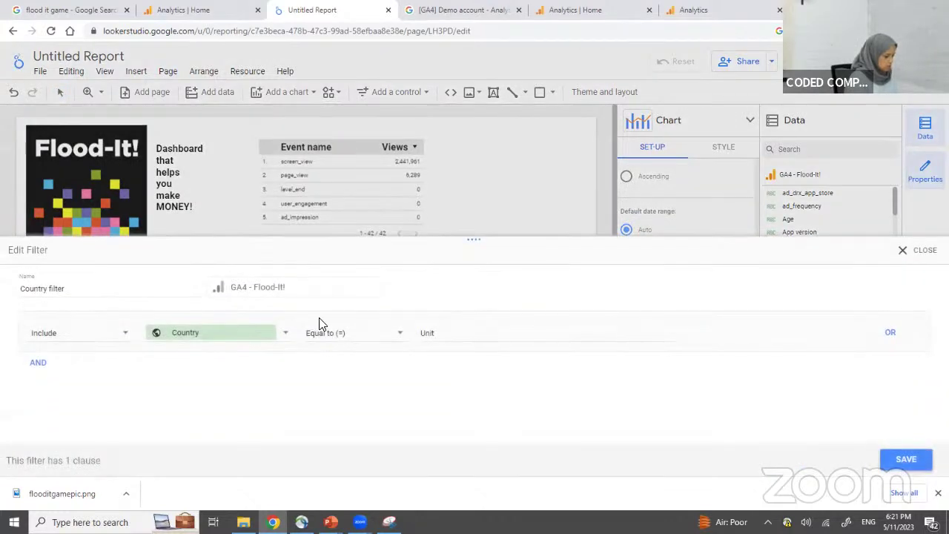
click(464, 334)
text(ed)
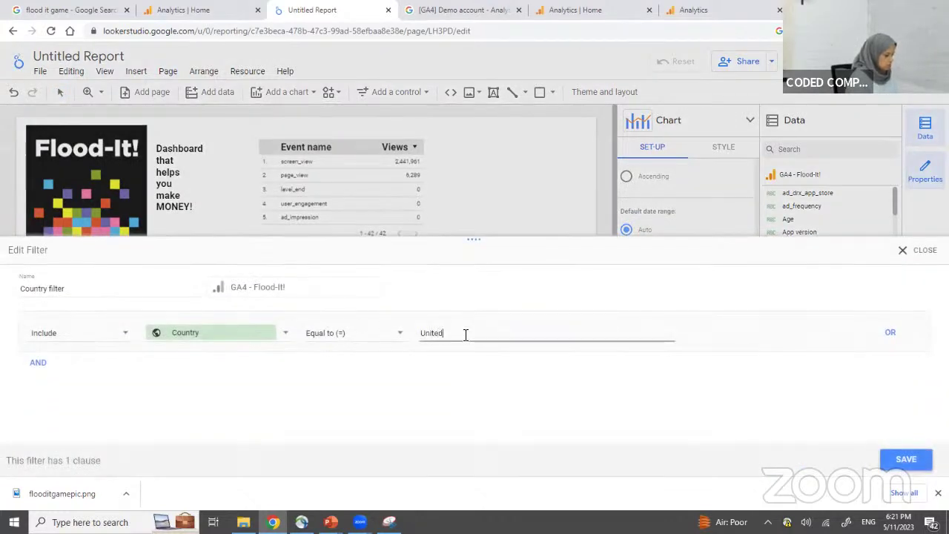
text( States)
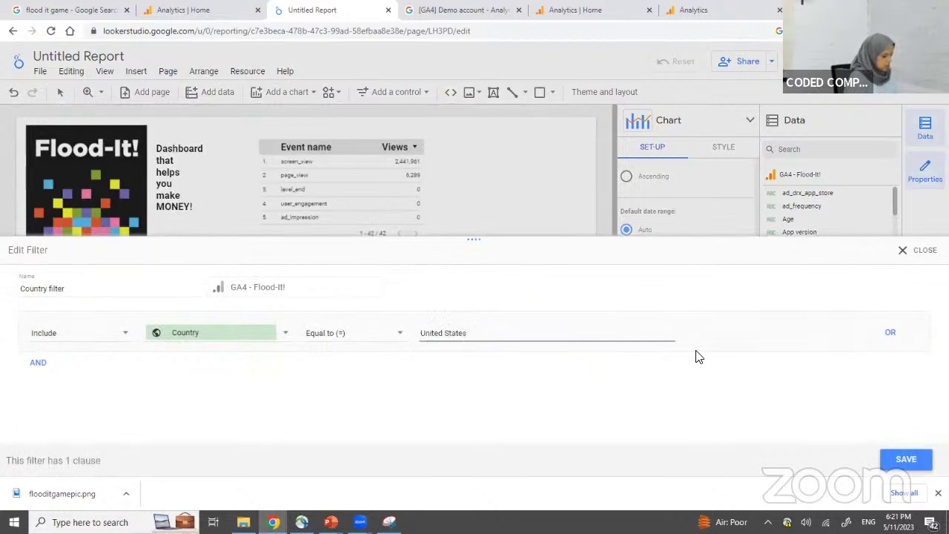
click(892, 461)
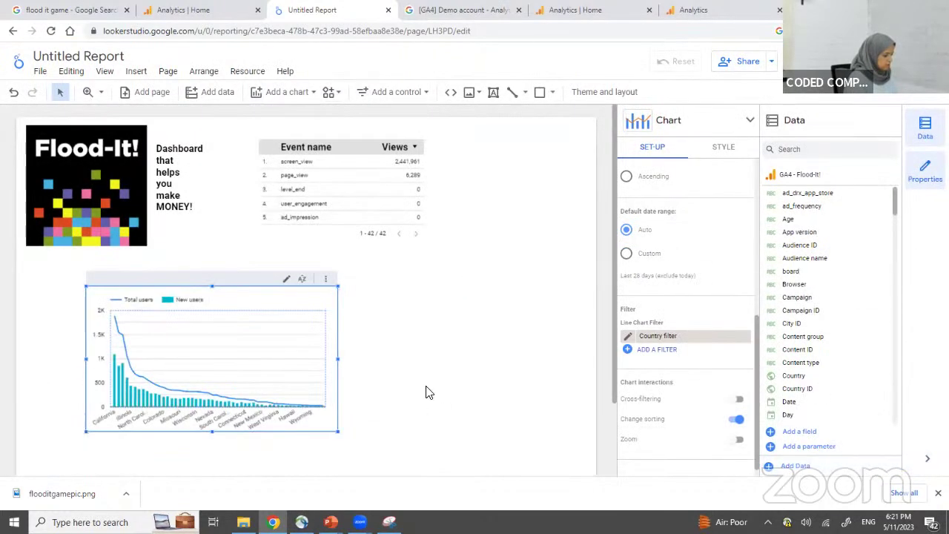
drag(339, 358, 555, 376)
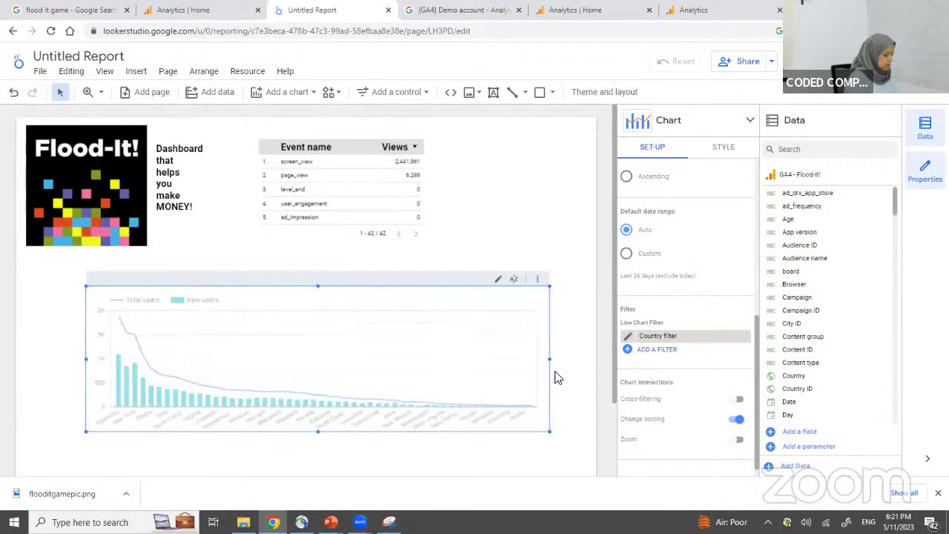
Turn on the axis title for the combo chart's right Y-axis in its style settings.
click(725, 154)
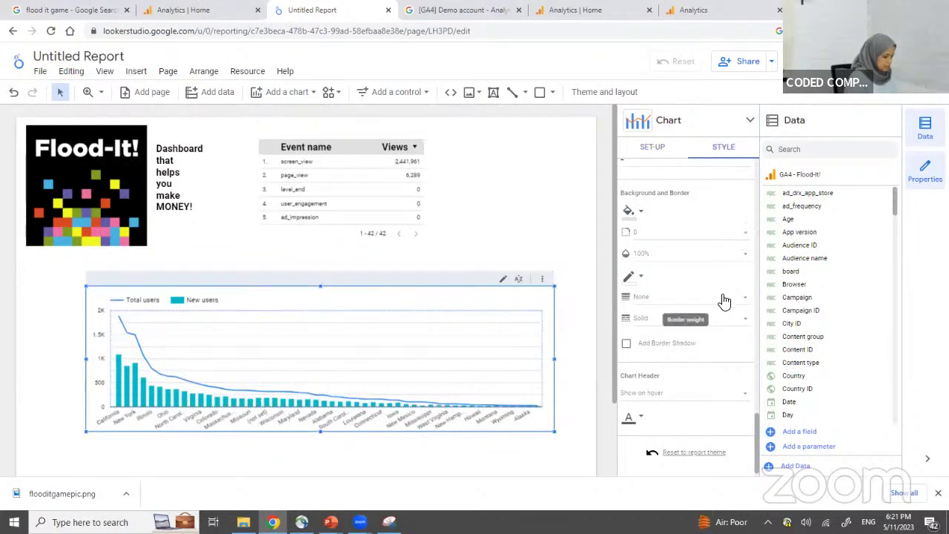
scroll(674, 171, up, 5)
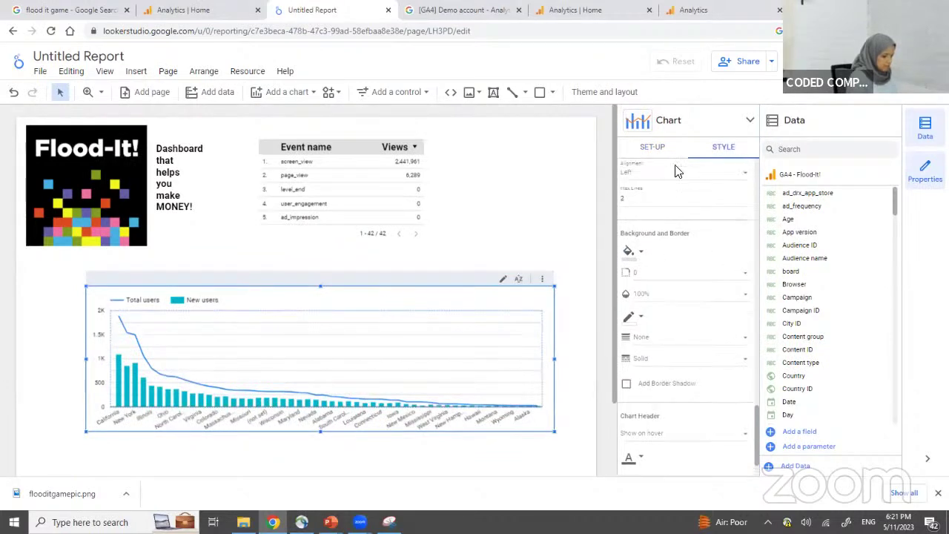
scroll(669, 173, up, 5)
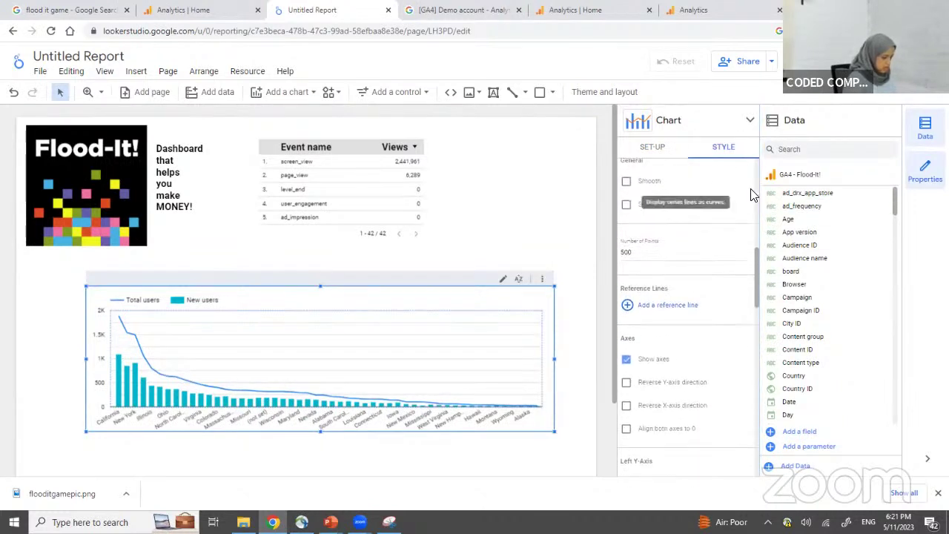
scroll(753, 196, up, 4)
scroll(754, 197, up, 2)
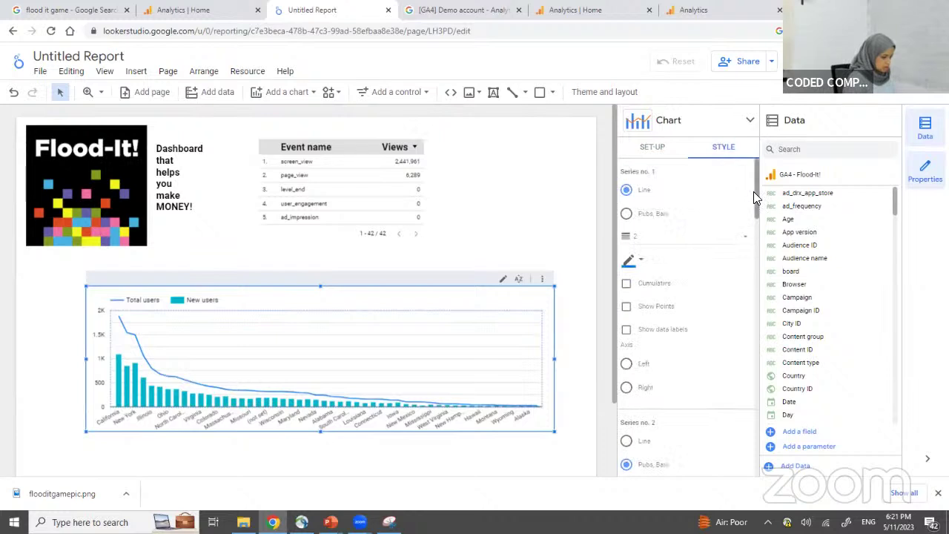
drag(753, 197, 756, 240)
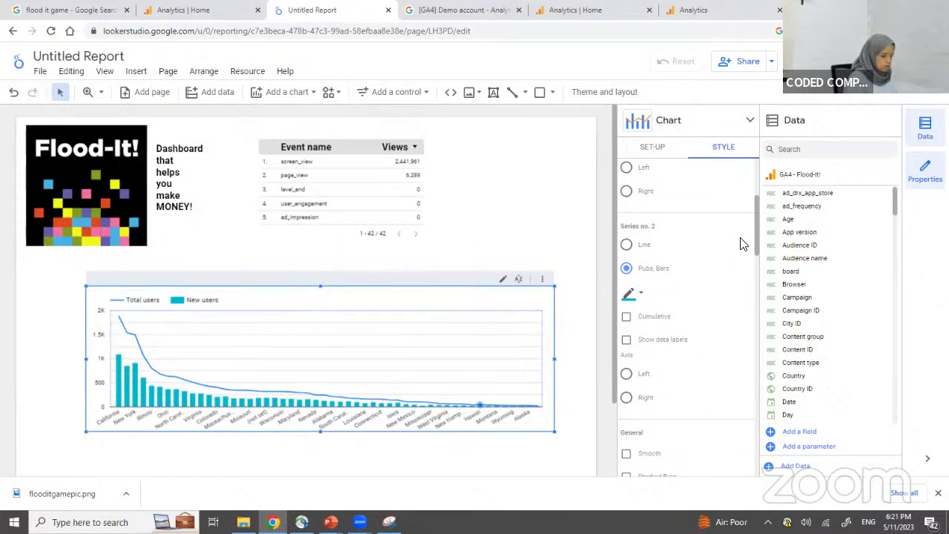
drag(755, 239, 758, 215)
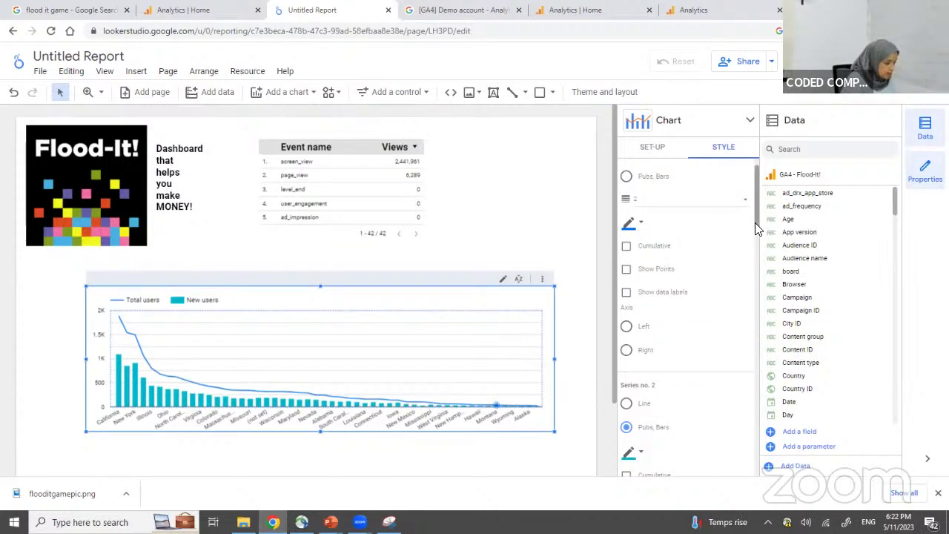
drag(754, 223, 748, 372)
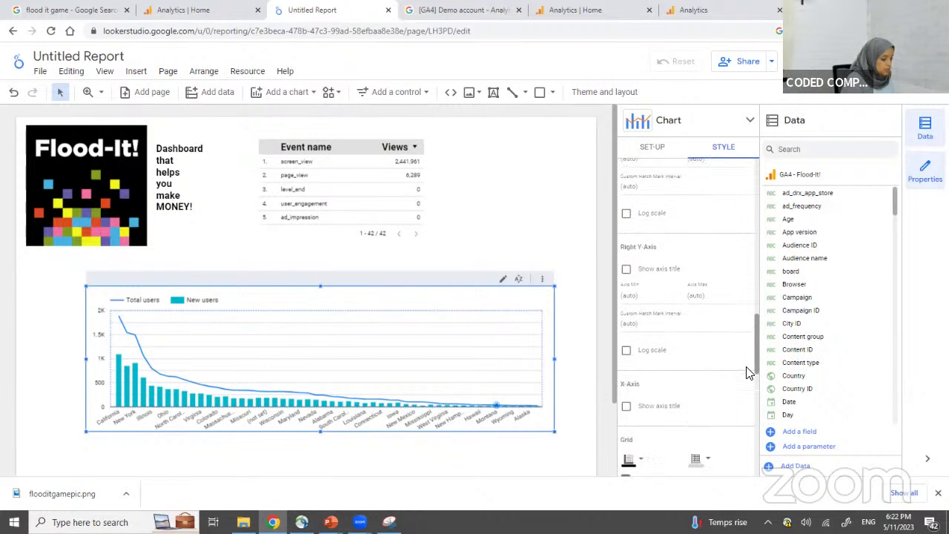
click(653, 271)
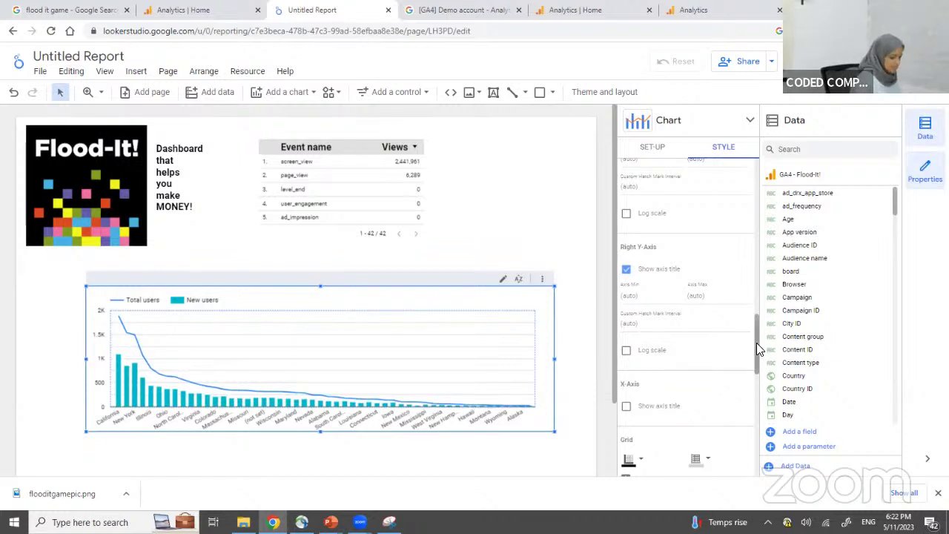
Set the font of the combo chart's axis labels to Syncopate in its style settings.
drag(756, 342, 759, 402)
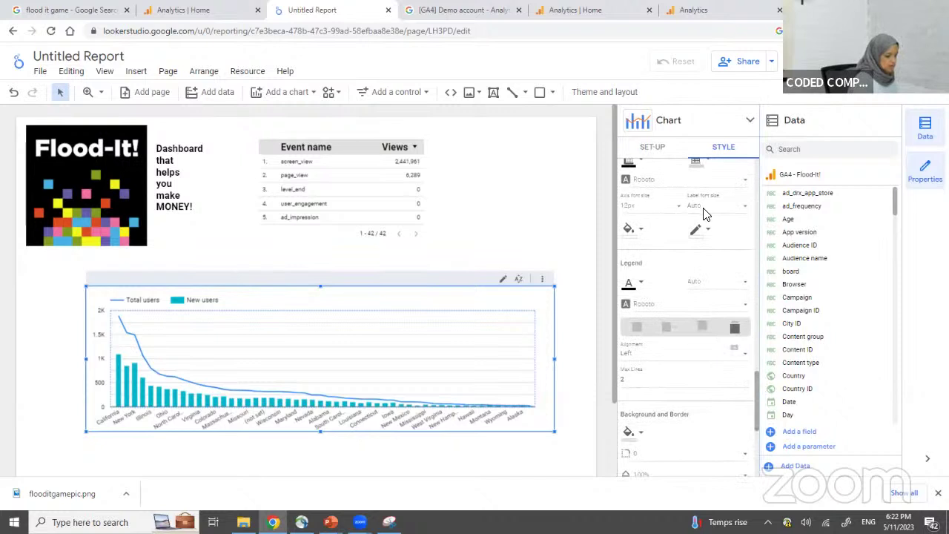
click(643, 183)
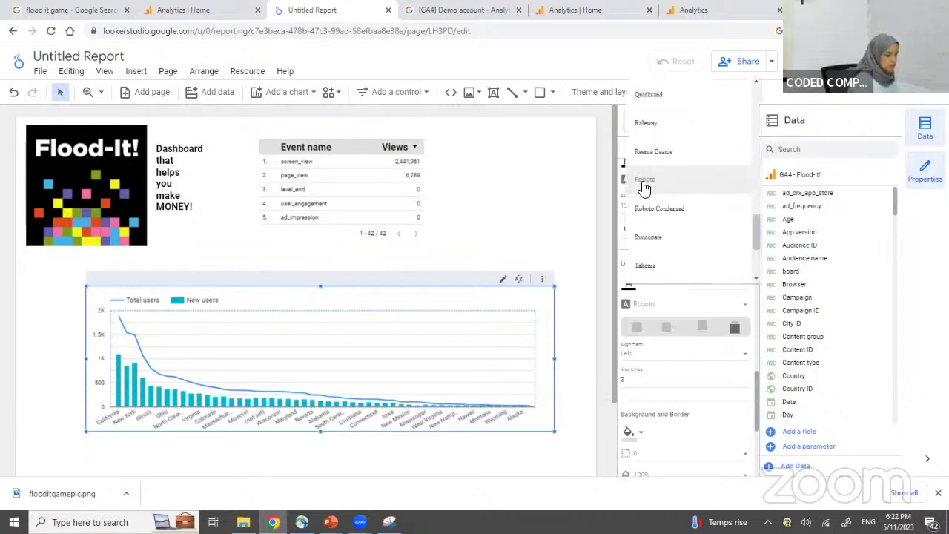
click(657, 238)
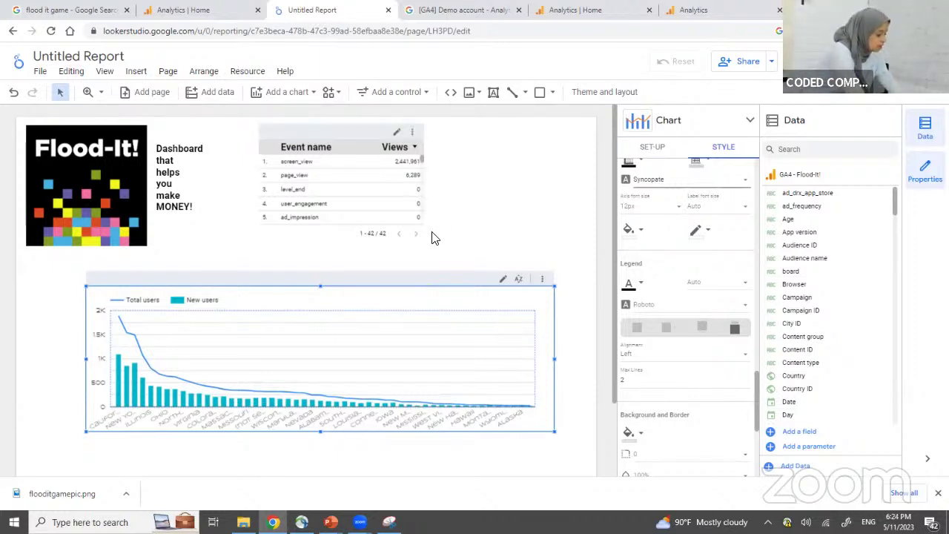
Move the event table closer to the dashboard title text and set its dimension to Operating system.
click(378, 169)
drag(356, 131, 319, 140)
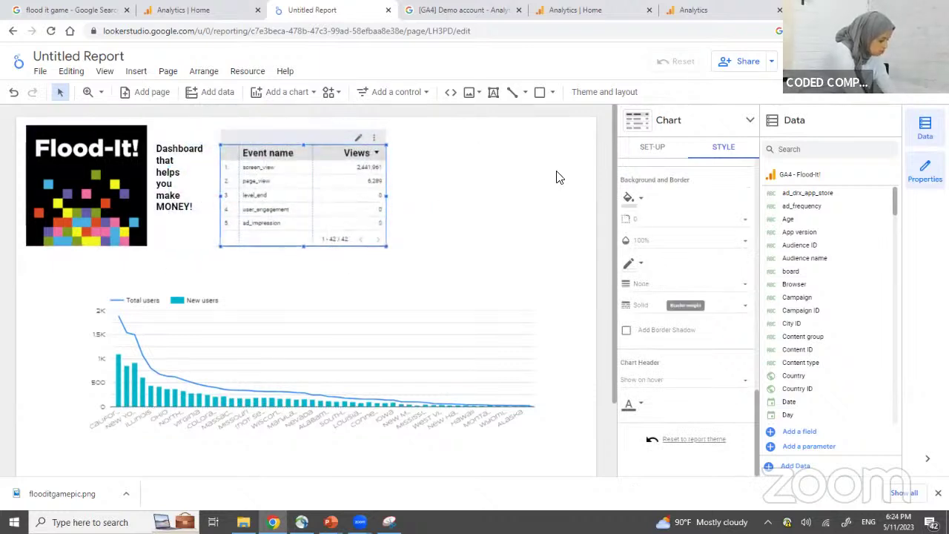
click(654, 147)
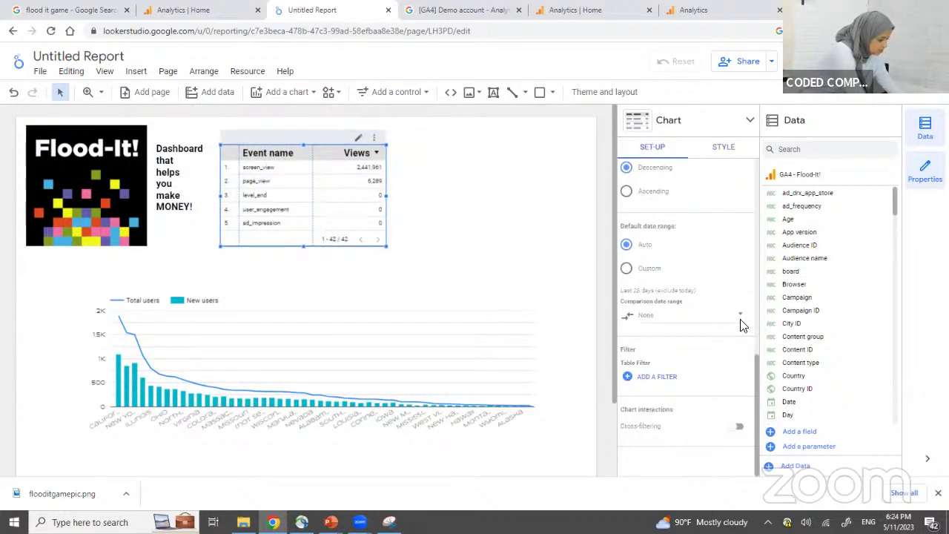
scroll(750, 354, up, 5)
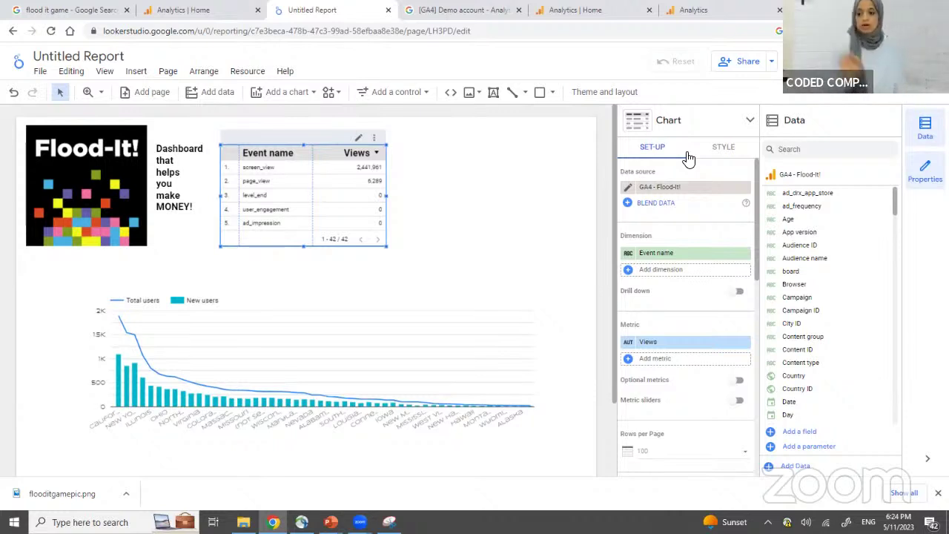
click(662, 258)
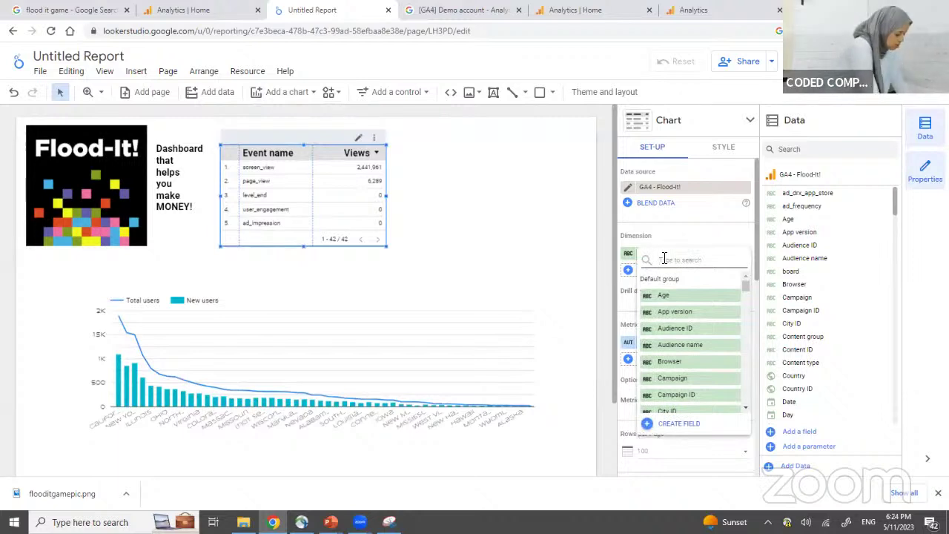
text(oper)
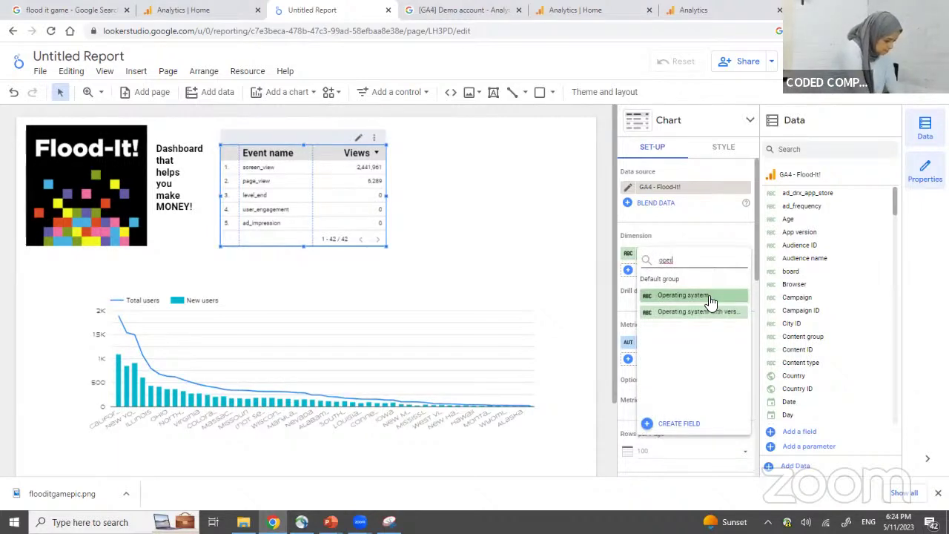
click(709, 299)
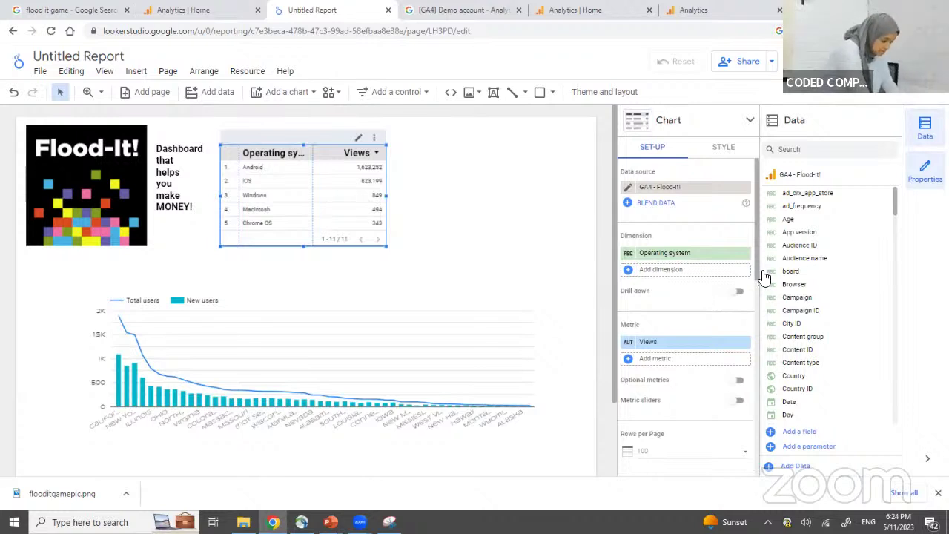
drag(759, 269, 763, 454)
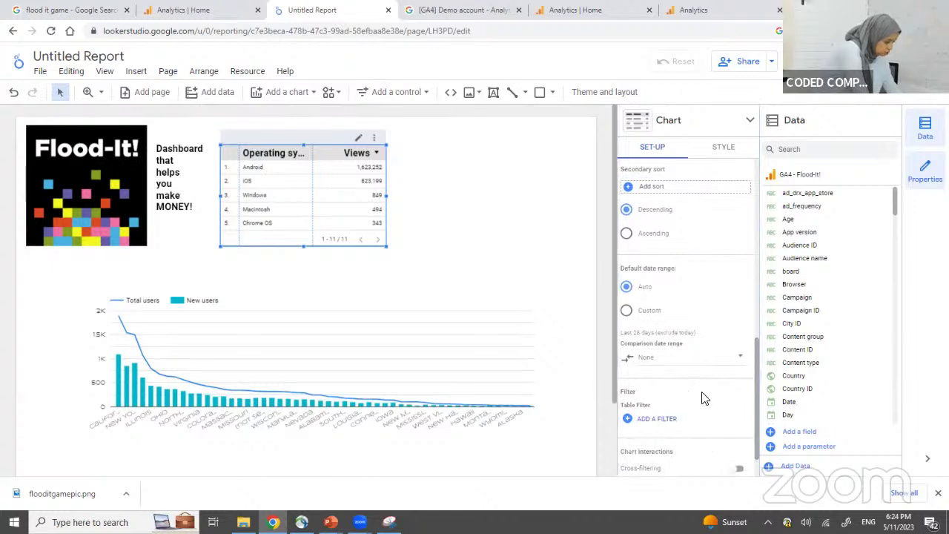
click(665, 421)
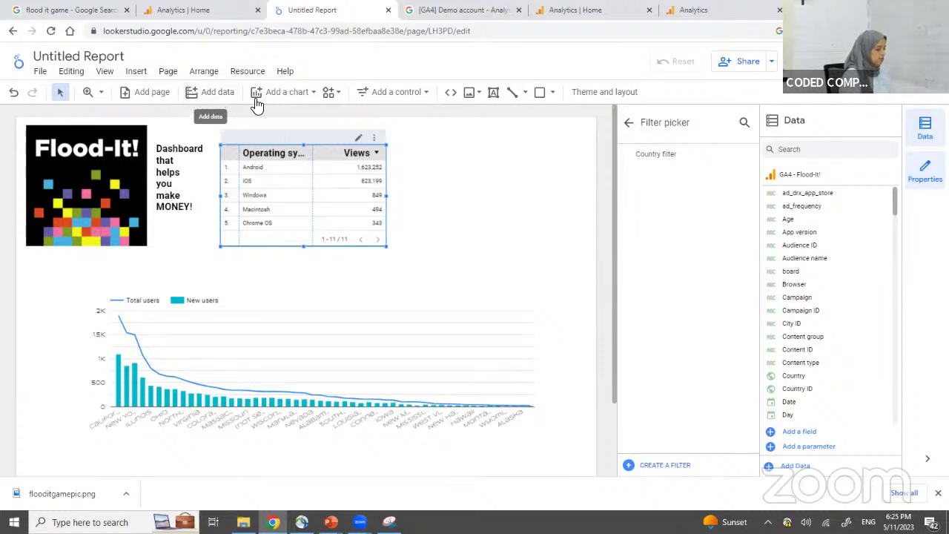
Add a scorecard beside the operating system table, above the combo chart, and set its metric to Total users.
click(288, 92)
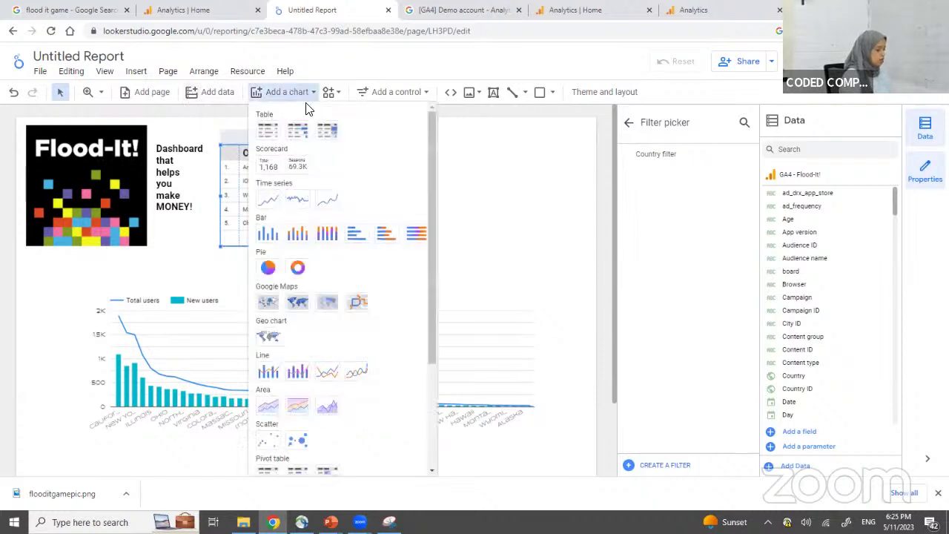
click(267, 164)
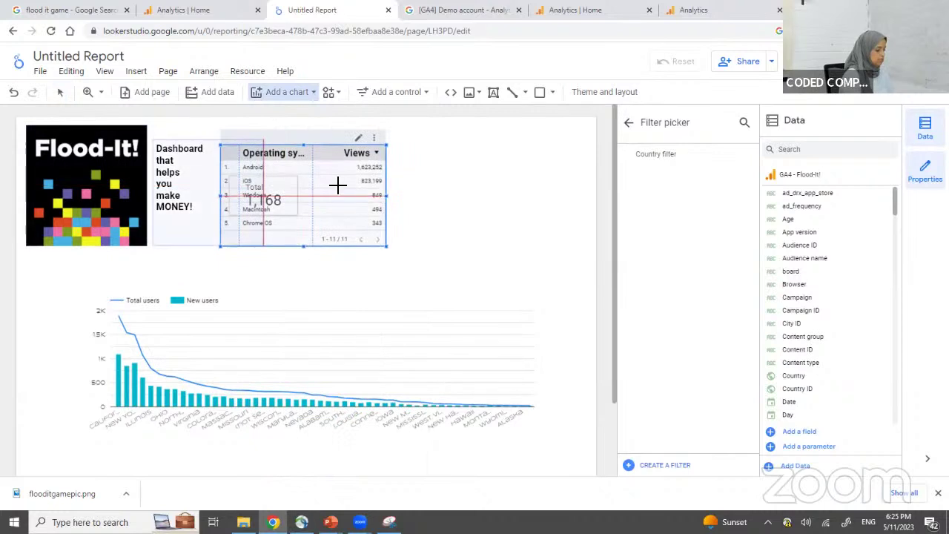
click(440, 159)
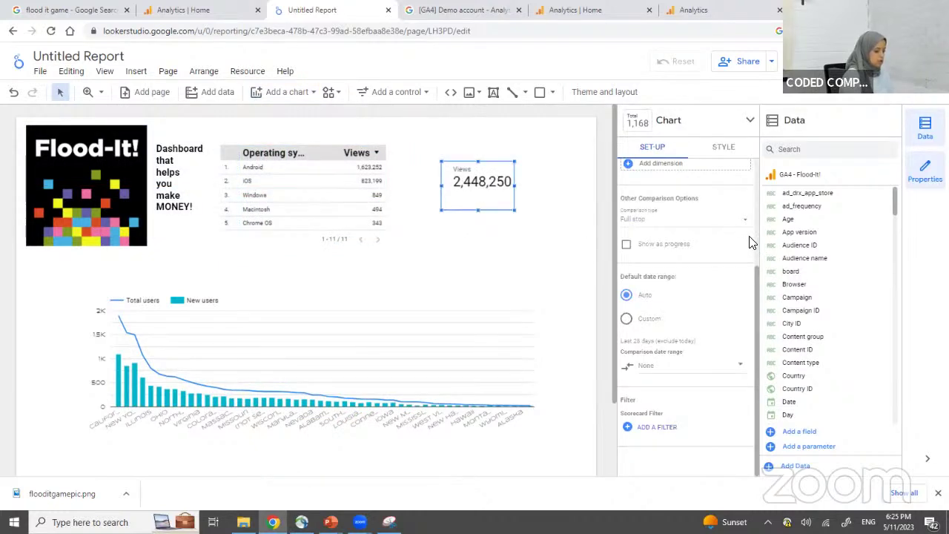
scroll(756, 246, up, 3)
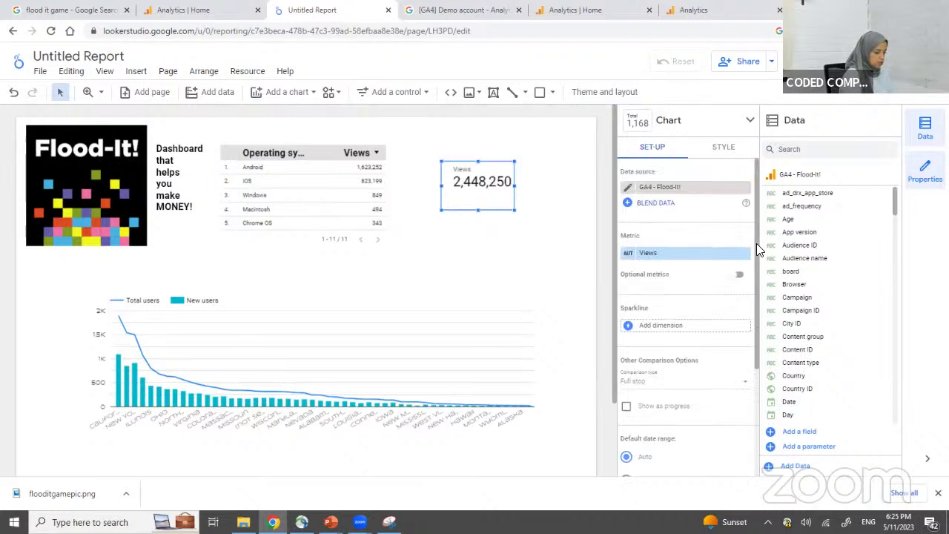
click(648, 253)
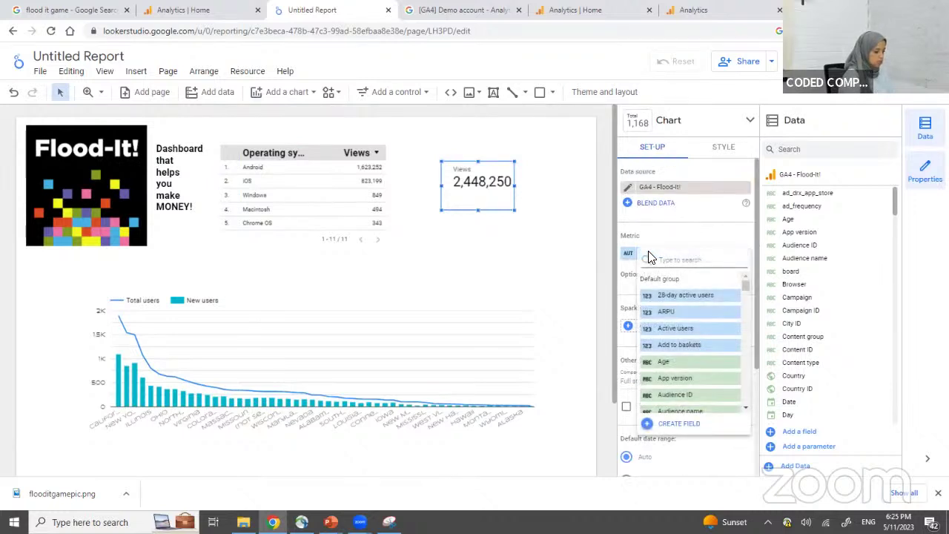
text(users)
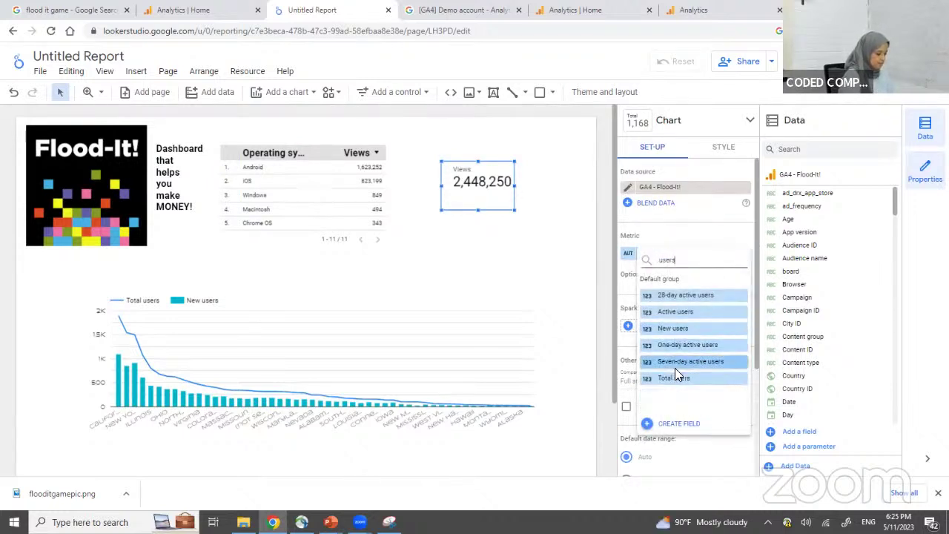
click(674, 377)
Apply the existing Country filter to the Total users scorecard.
scroll(756, 391, down, 1)
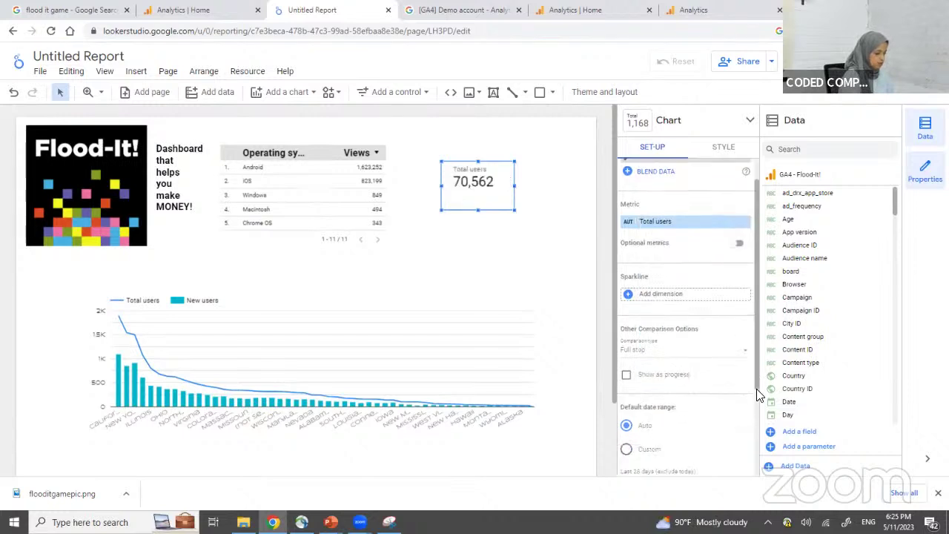
scroll(756, 393, down, 3)
click(664, 430)
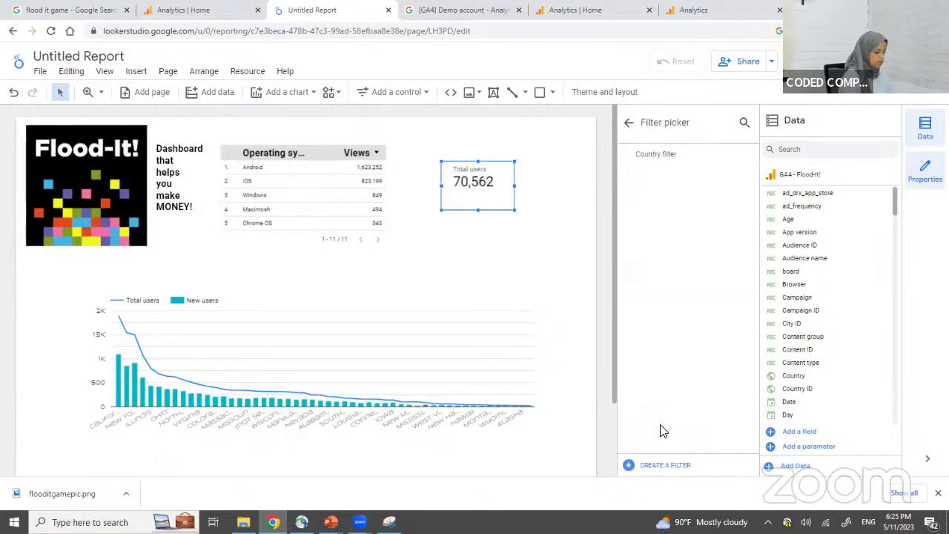
click(652, 154)
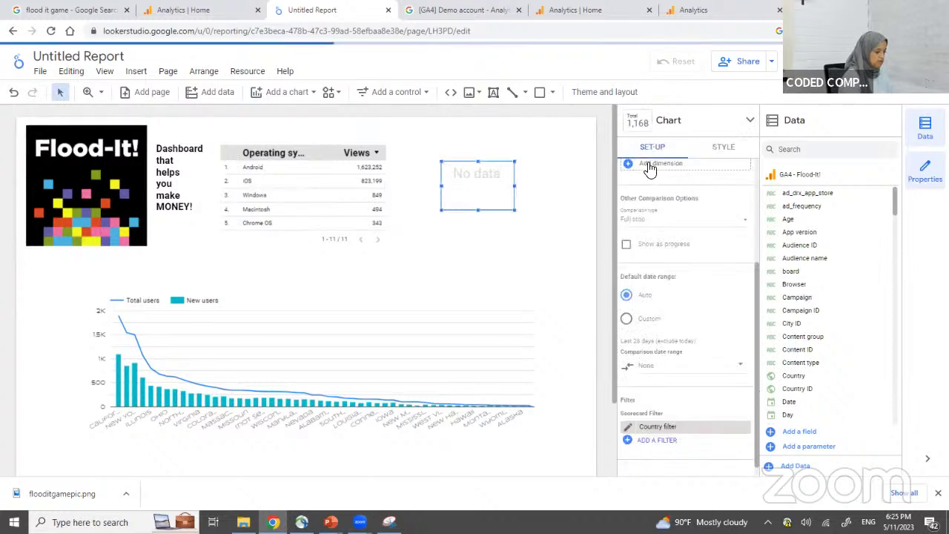
Create another scorecard filter named "iOS Users only" that includes on the Operating system field.
click(649, 442)
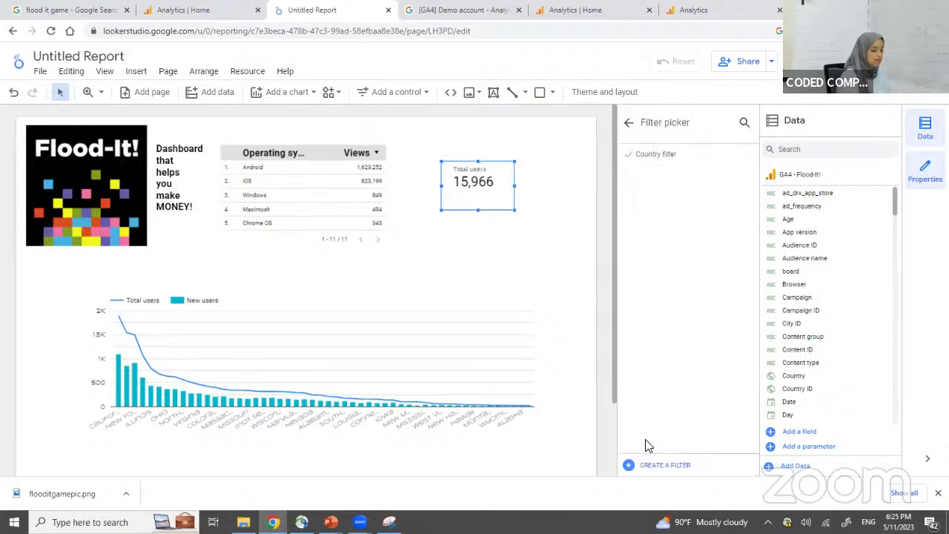
click(662, 473)
click(129, 283)
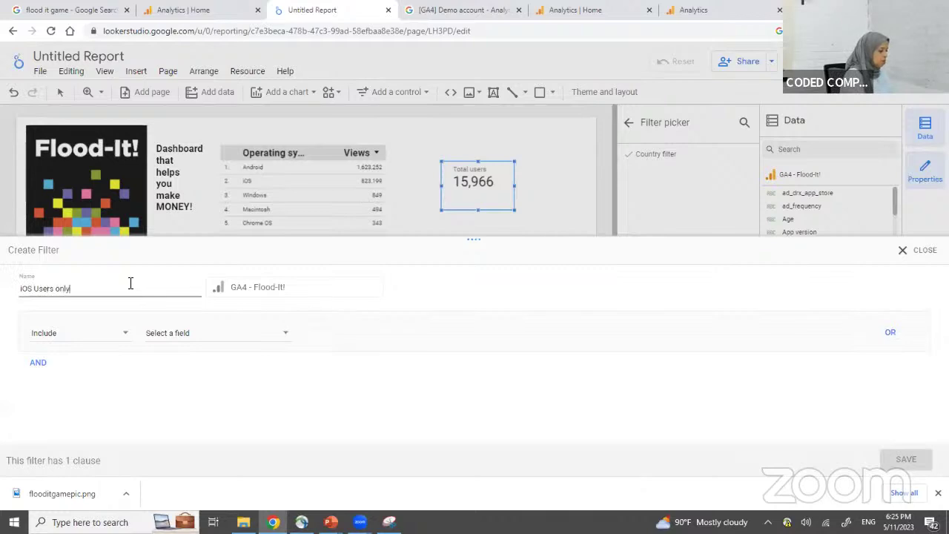
click(187, 343)
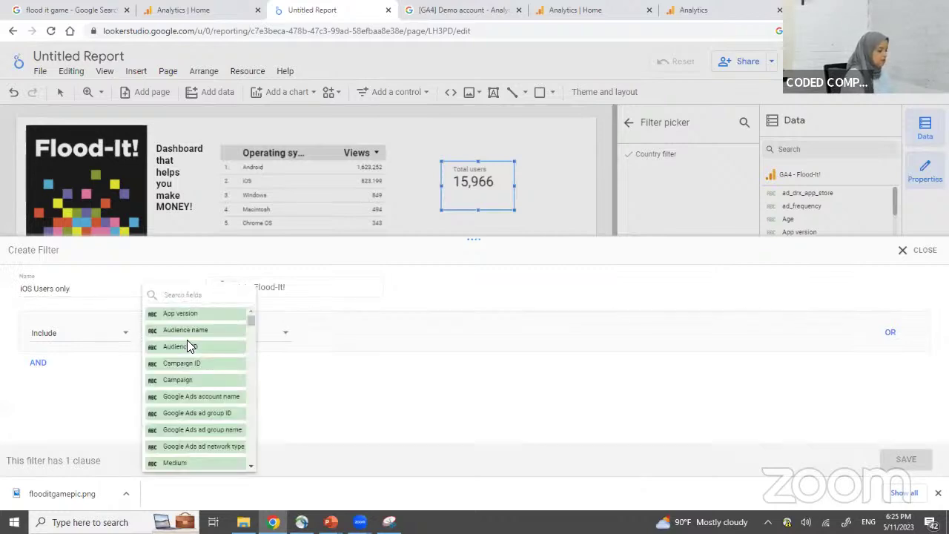
click(182, 294)
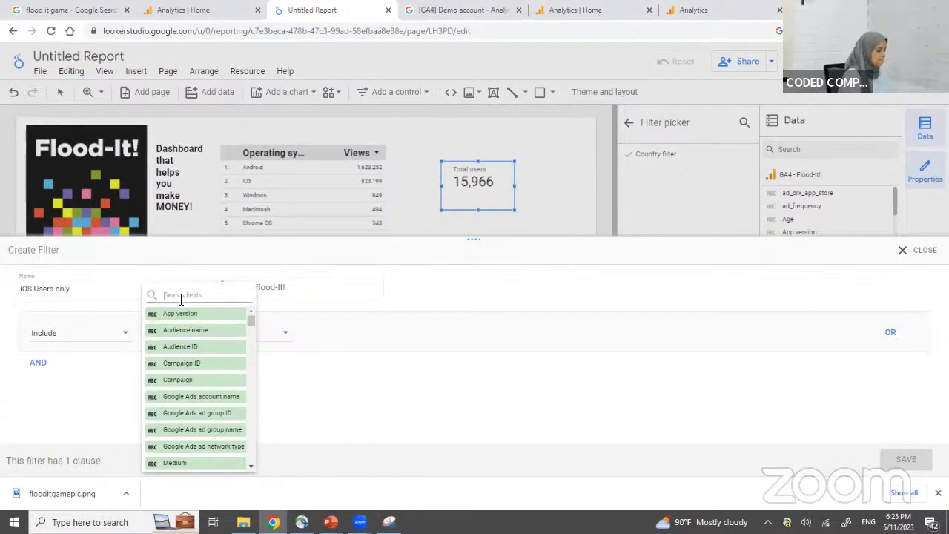
text(opera)
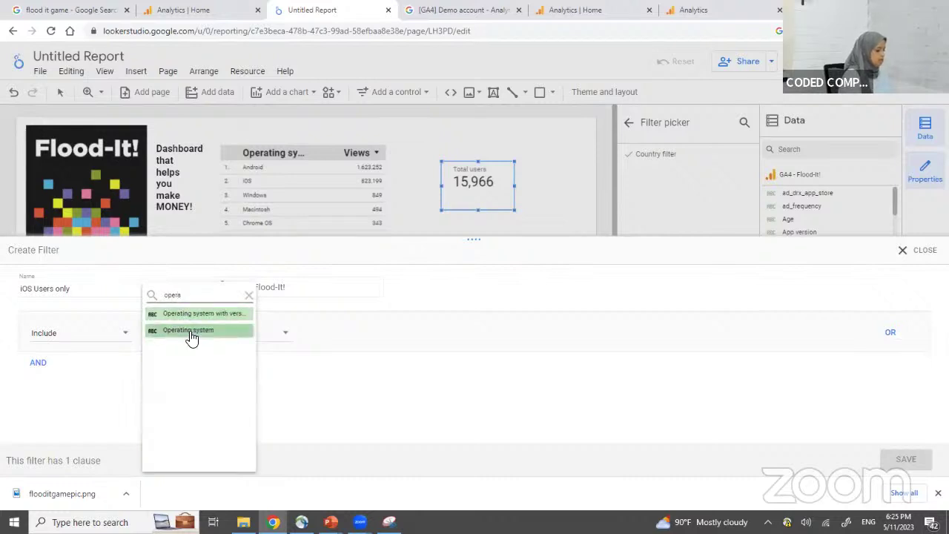
click(190, 331)
Set the filter's condition to Equal to (=) with the value iOS and save the filter.
click(355, 335)
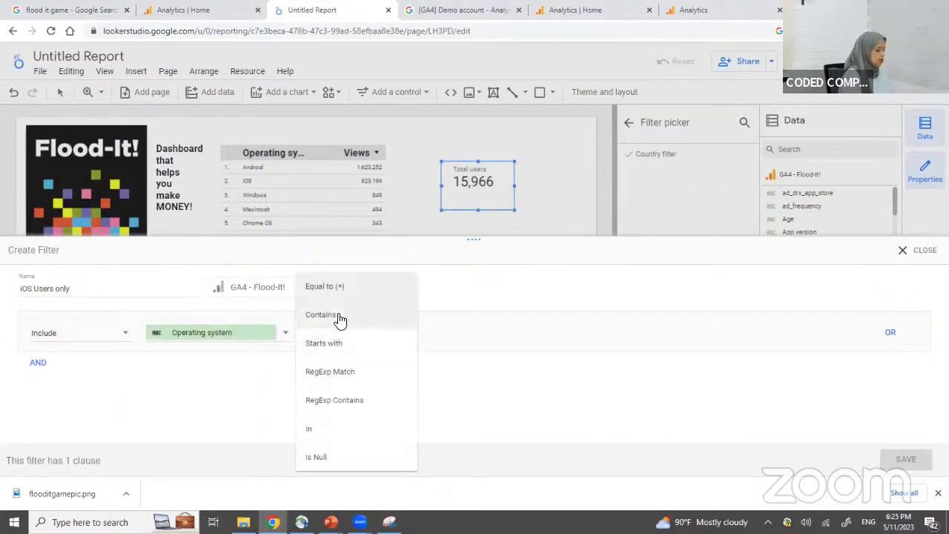
click(335, 286)
click(340, 335)
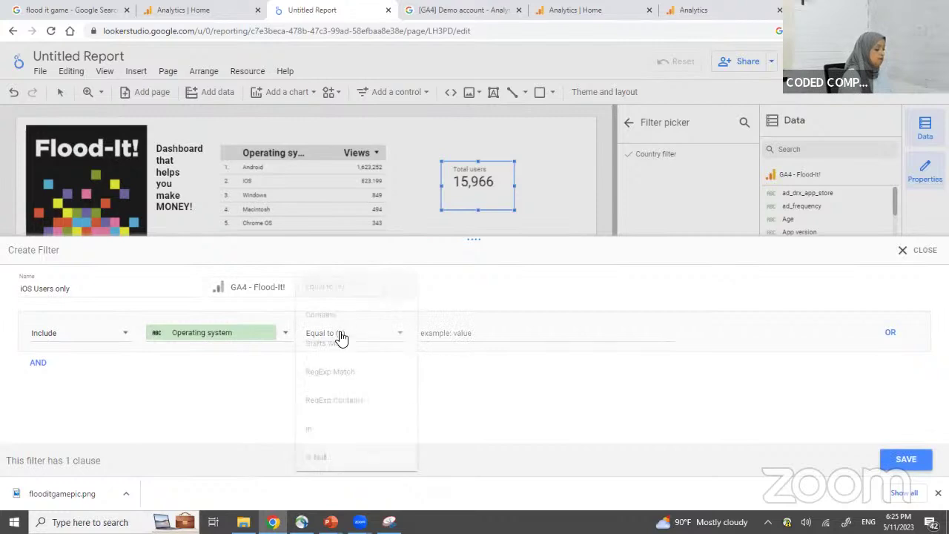
click(496, 335)
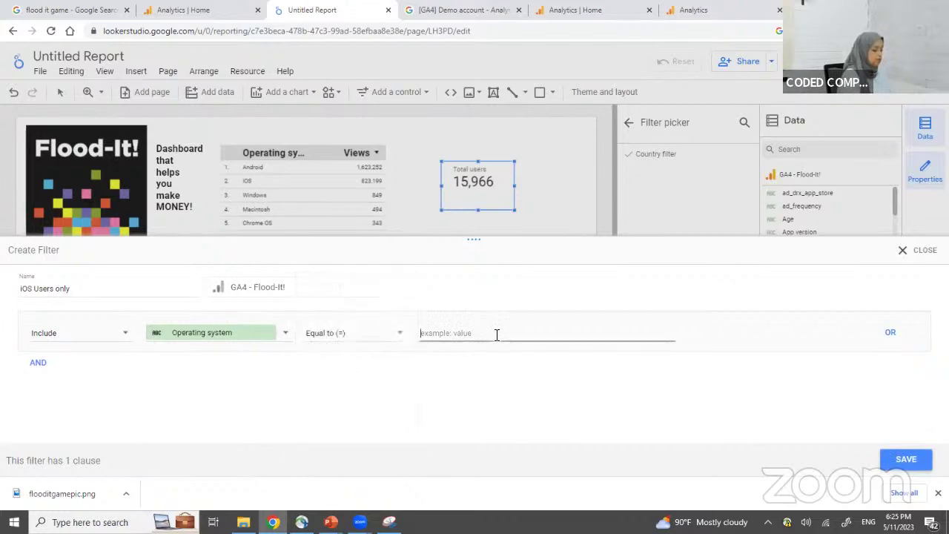
text(IOS)
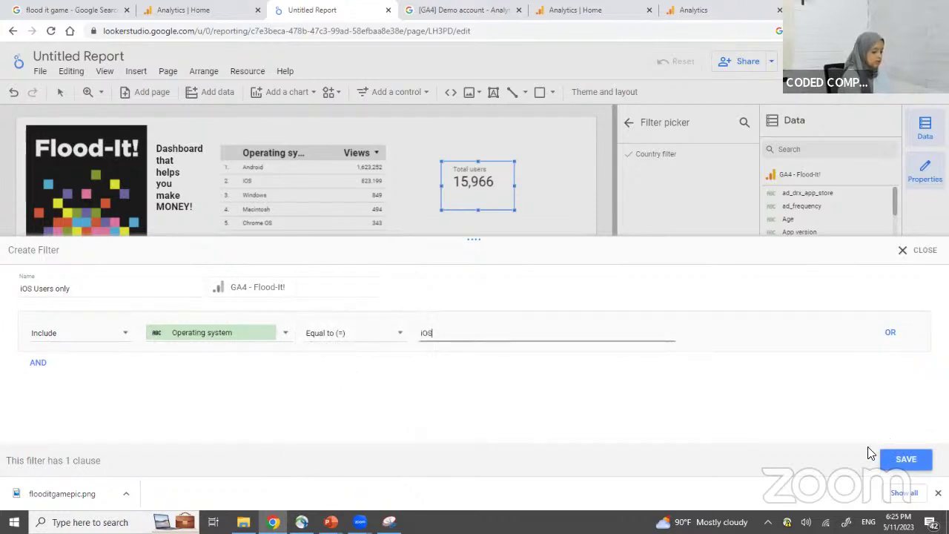
click(905, 459)
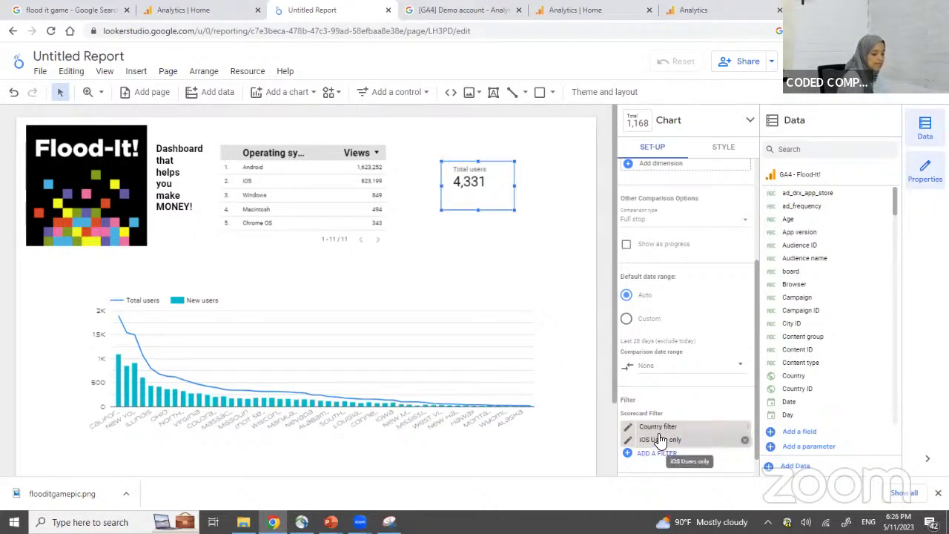
click(723, 147)
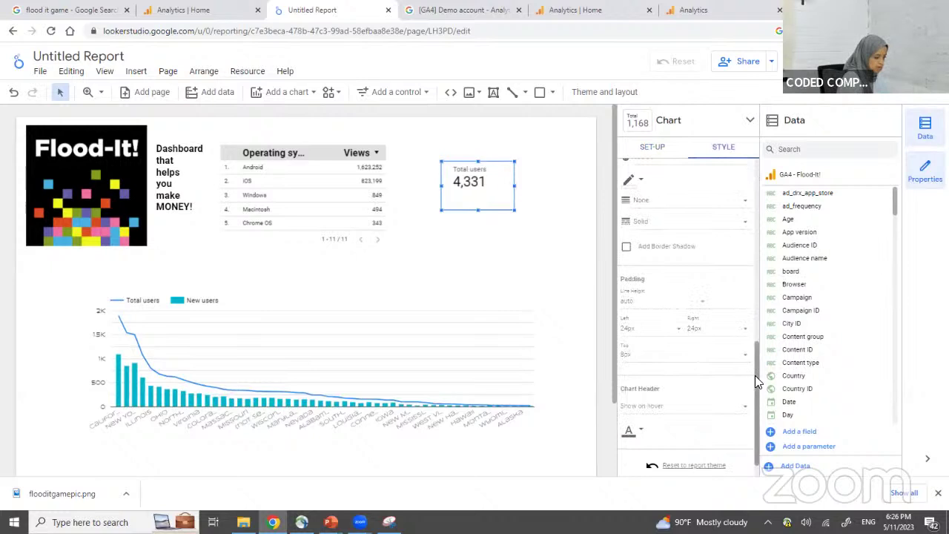
drag(755, 380, 749, 159)
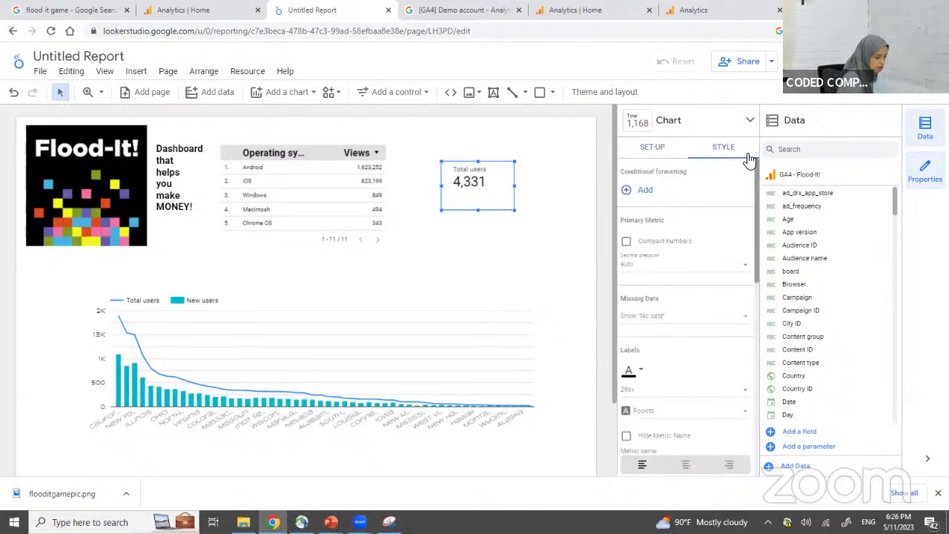
click(683, 147)
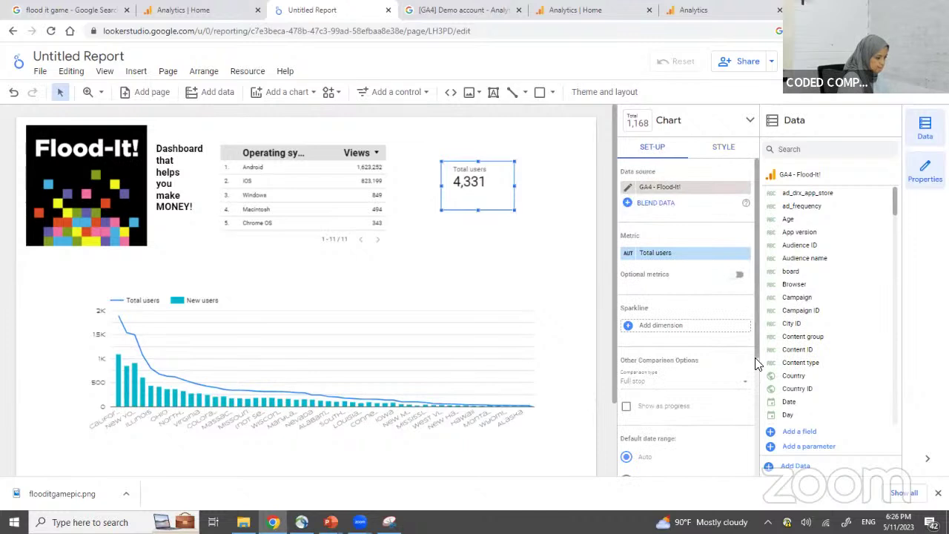
drag(754, 344, 751, 470)
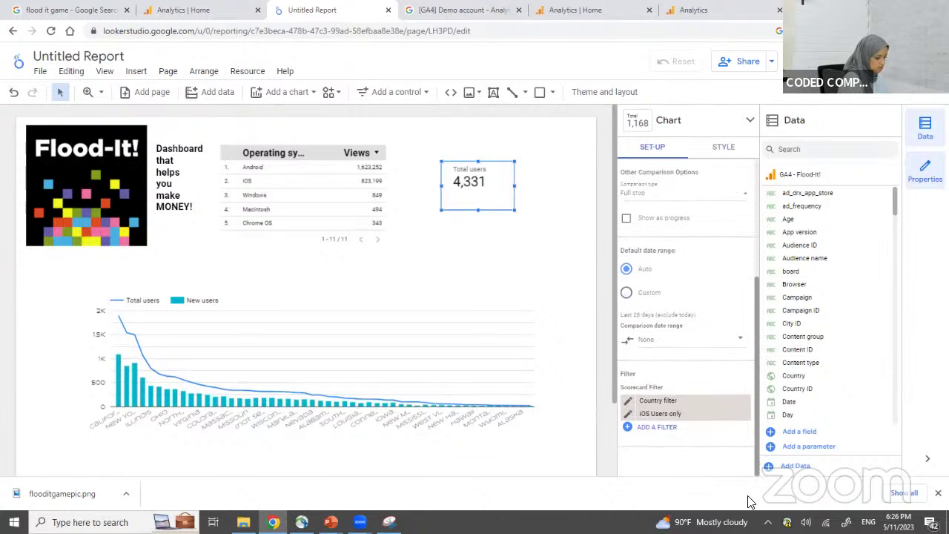
click(500, 157)
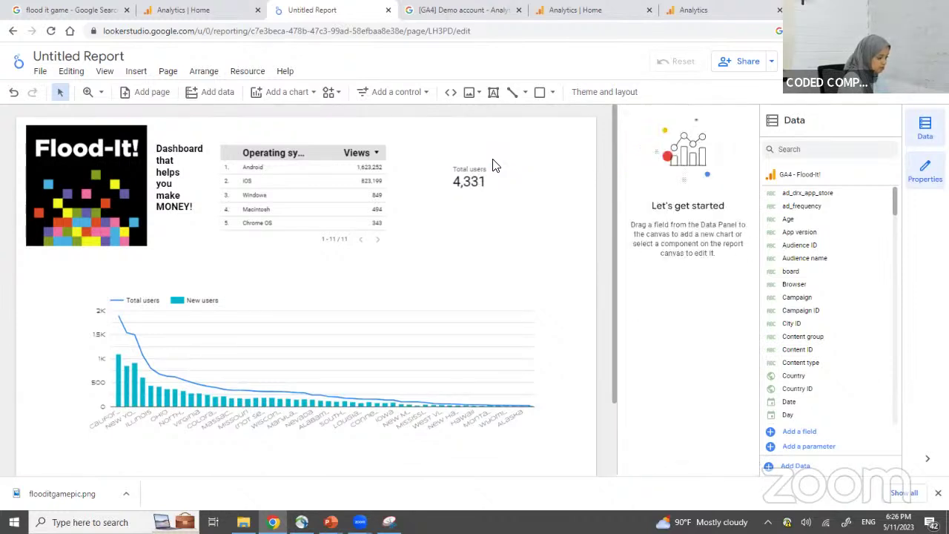
Add Age as a second dimension to the operating system table.
click(503, 155)
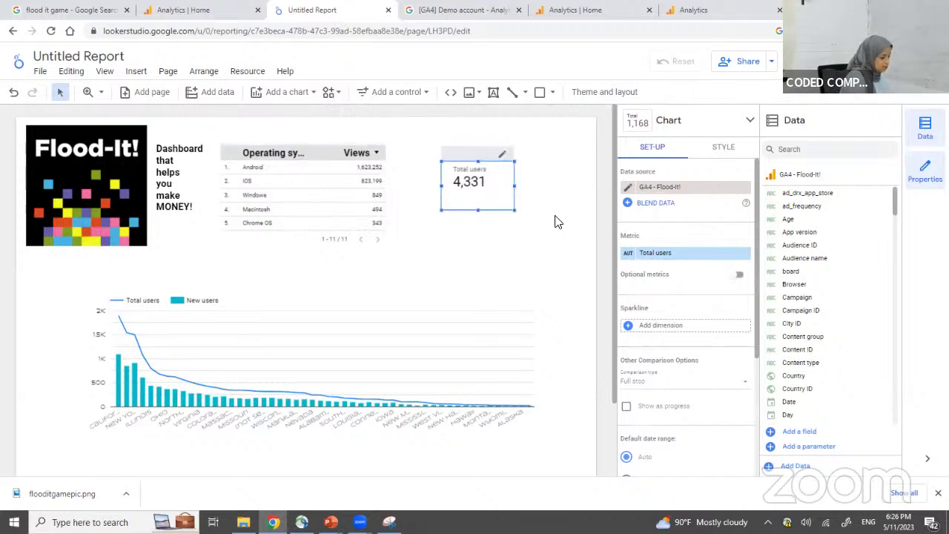
click(341, 194)
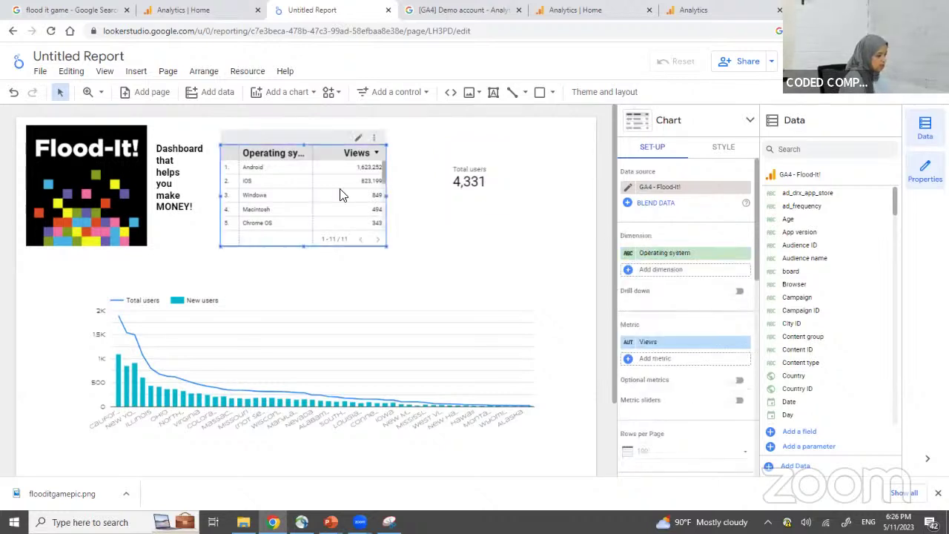
click(642, 270)
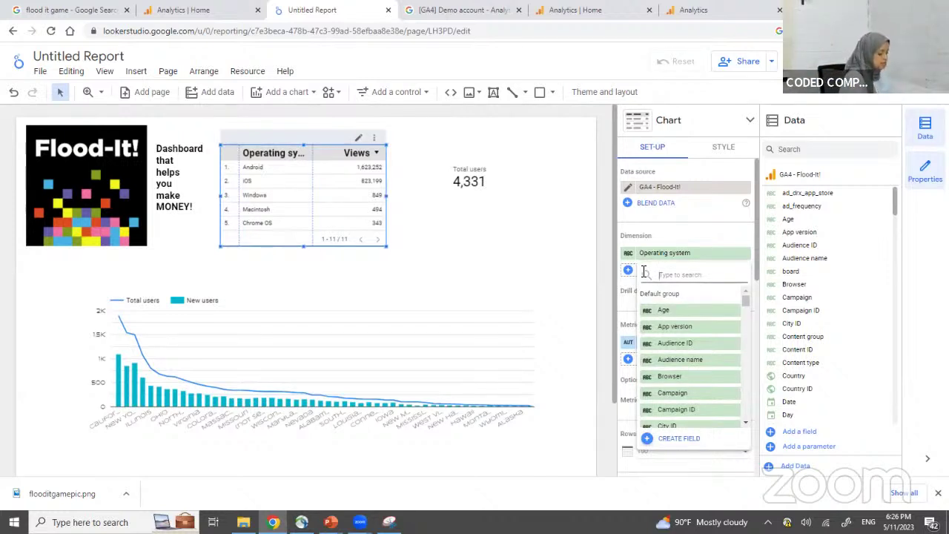
text(age)
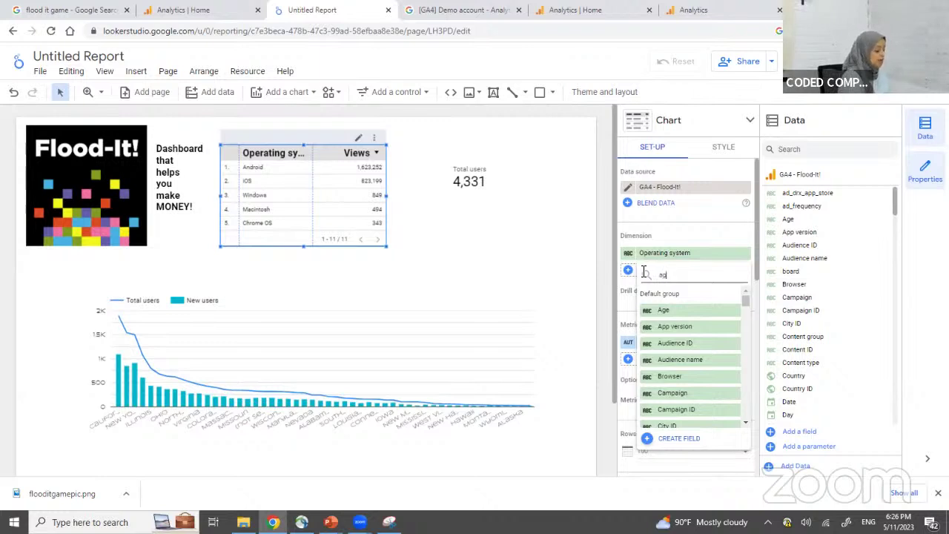
click(680, 307)
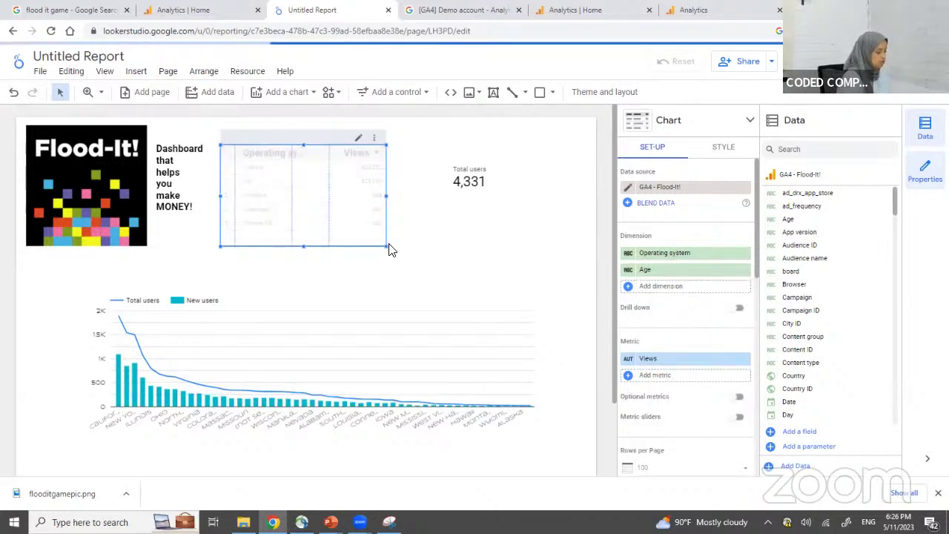
Move the Total users scorecard below the right end of the combo chart and enlarge the operating system table to show all its rows.
drag(387, 246, 480, 261)
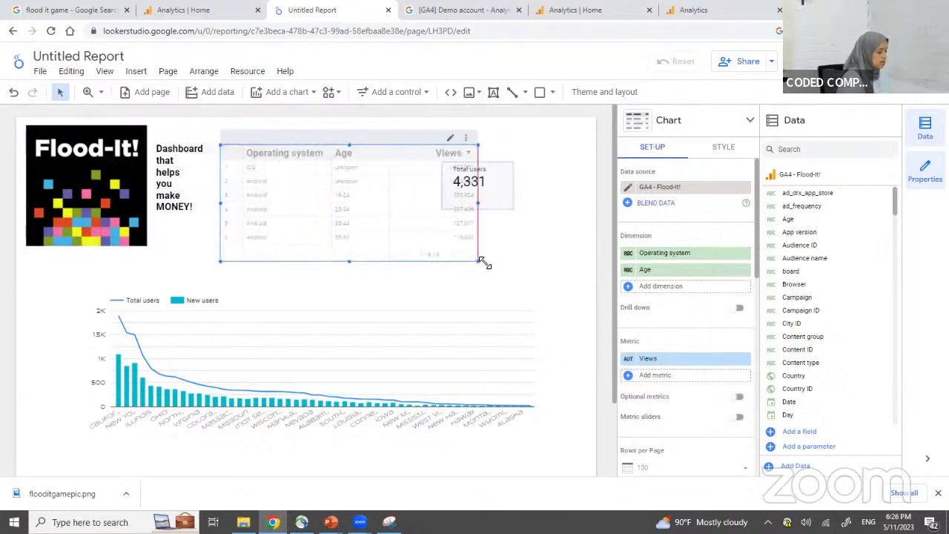
click(491, 178)
drag(494, 163, 548, 441)
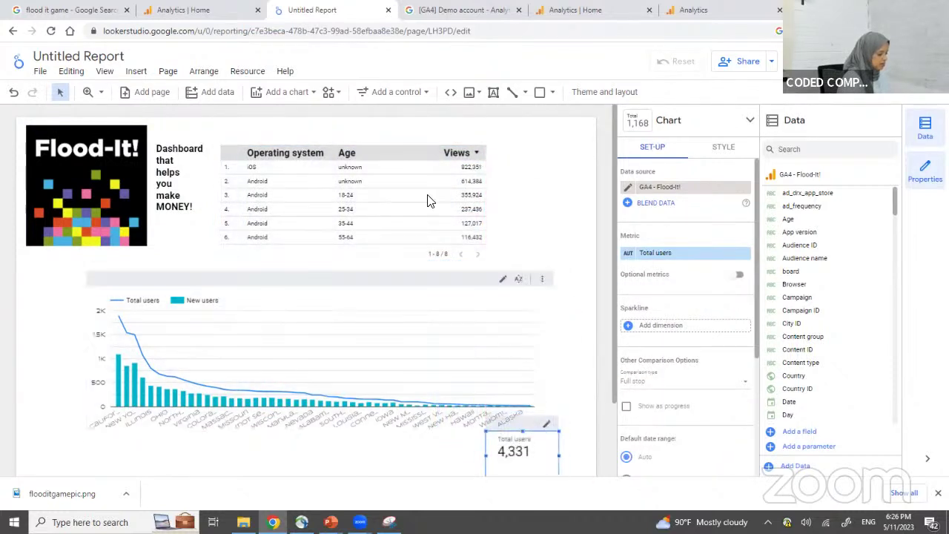
click(478, 252)
drag(483, 260, 529, 286)
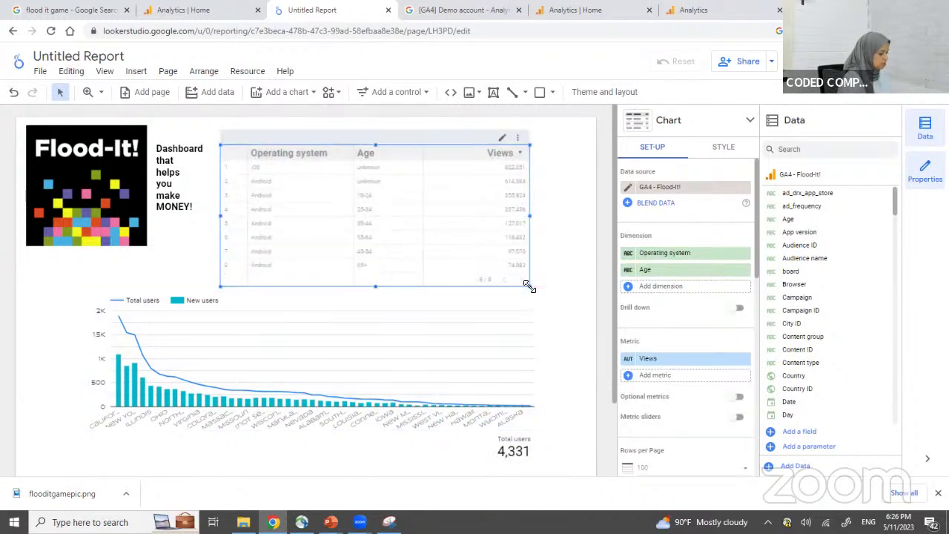